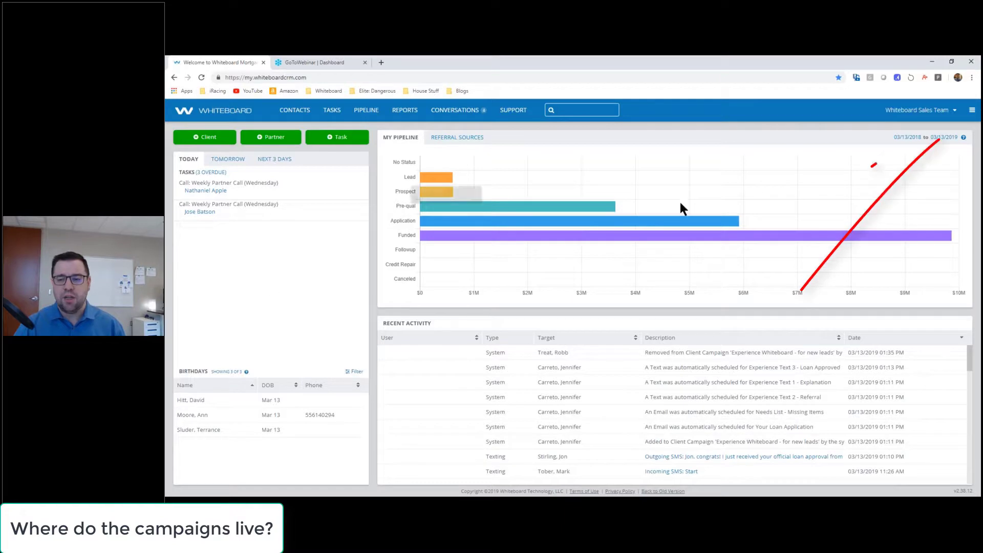
# Step: Show Campaigns under Marketing in the main menu, then go back one slide in PowerPoint
pyautogui.click(971, 112)
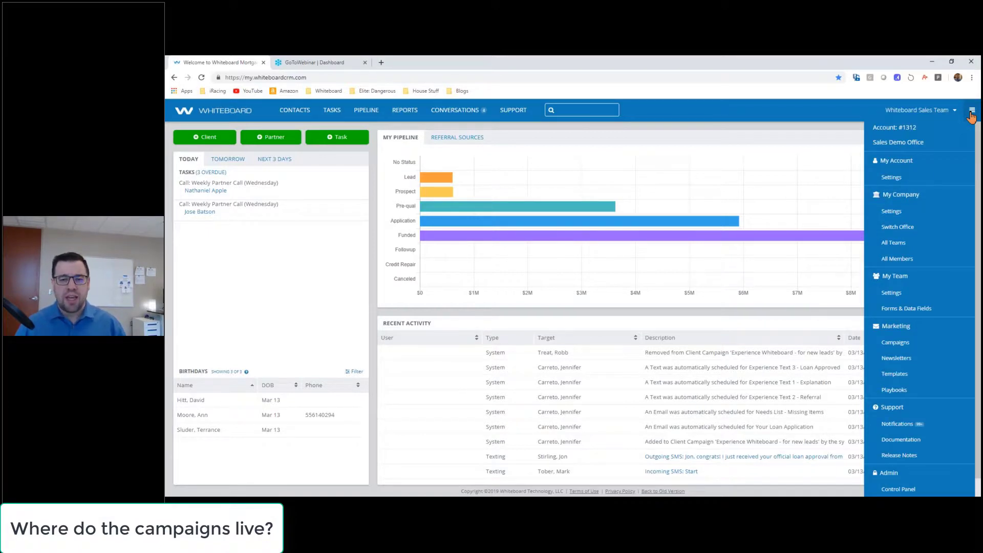
pyautogui.hotkey('alt', 'Tab')
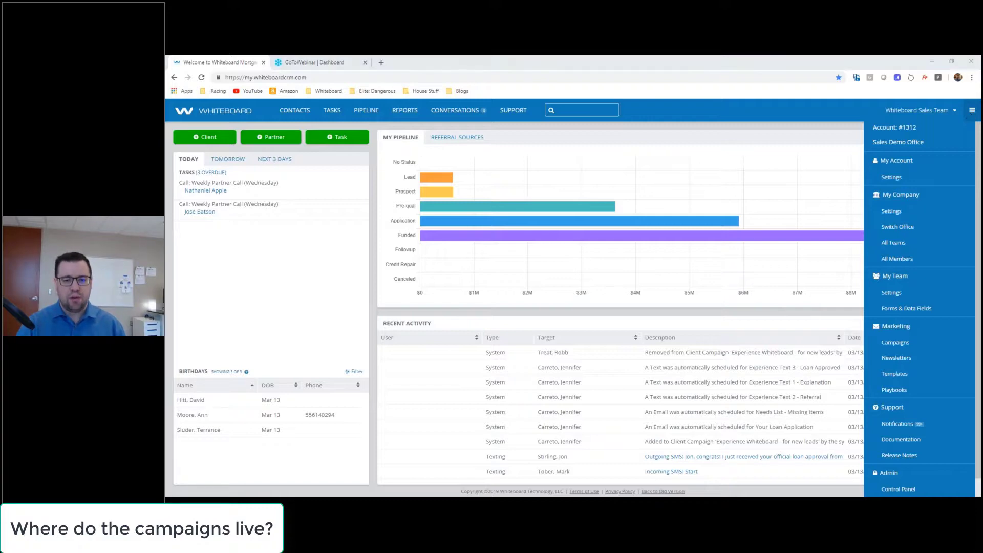
pyautogui.press('Up')
pyautogui.press('Up')
pyautogui.press('Up')
pyautogui.press('Up')
pyautogui.press('Up')
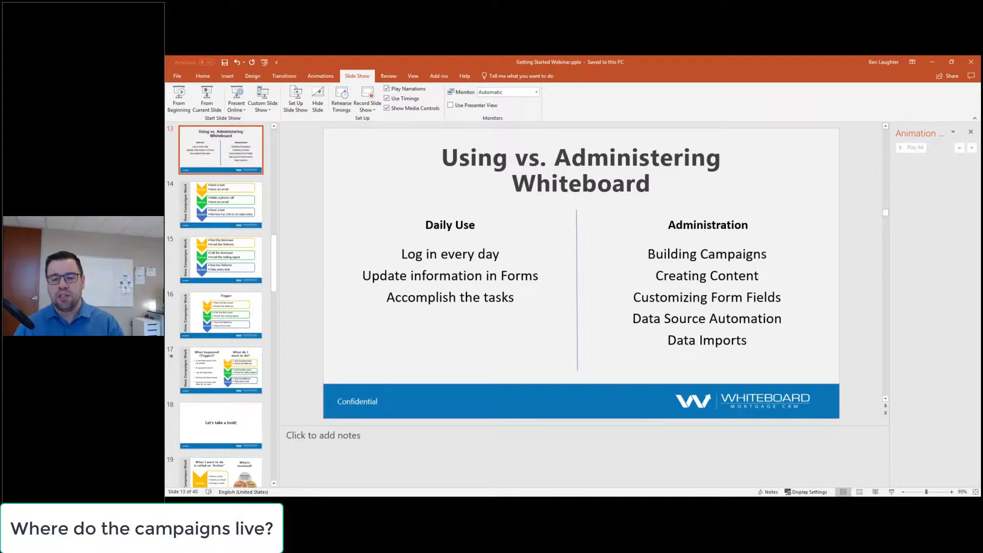
# Step: Return from PowerPoint to the Whiteboard CRM dashboard in Chrome
pyautogui.hotkey('alt', 'Tab')
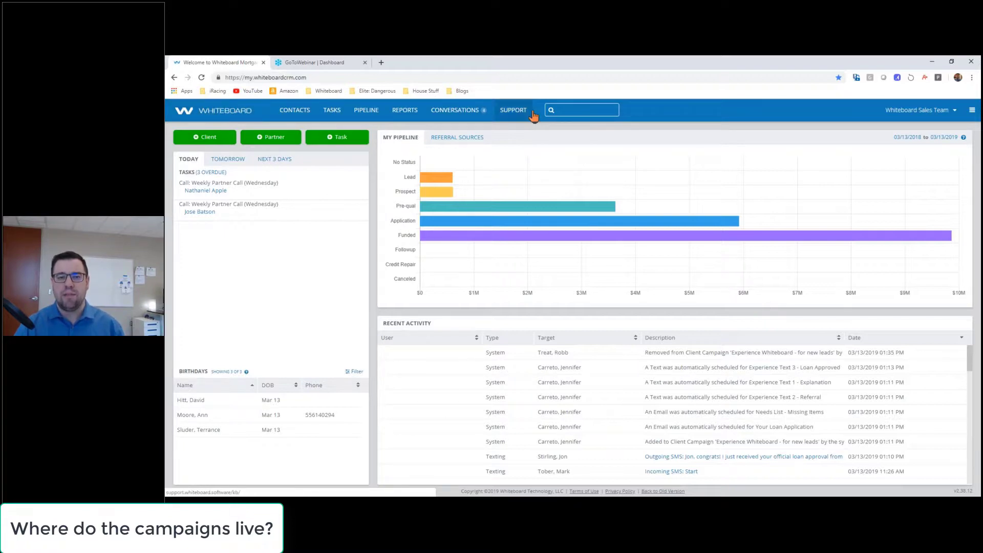
# Step: Search contacts by first name, dismiss the results, then return to the slides
pyautogui.click(606, 110)
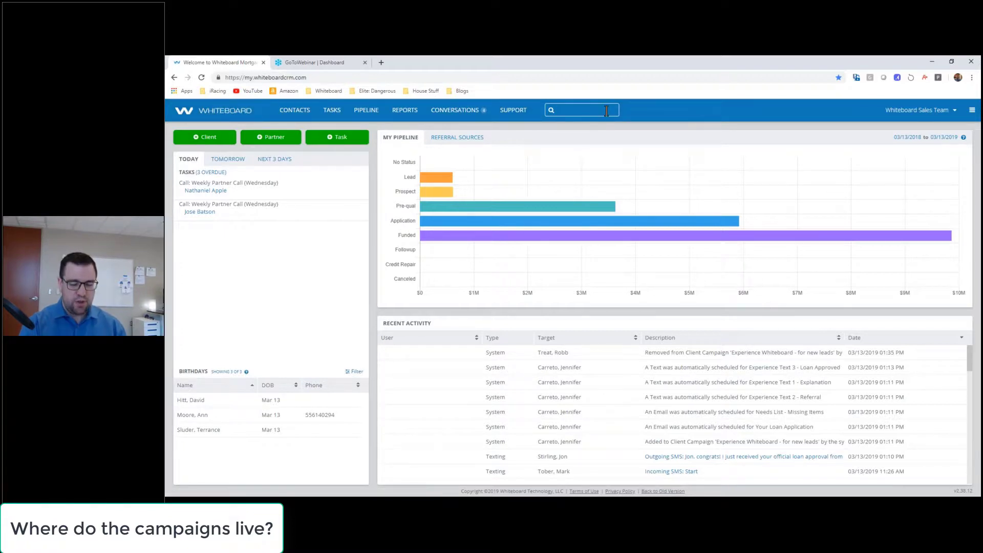
pyautogui.write('nja')
pyautogui.press('BackSpace')
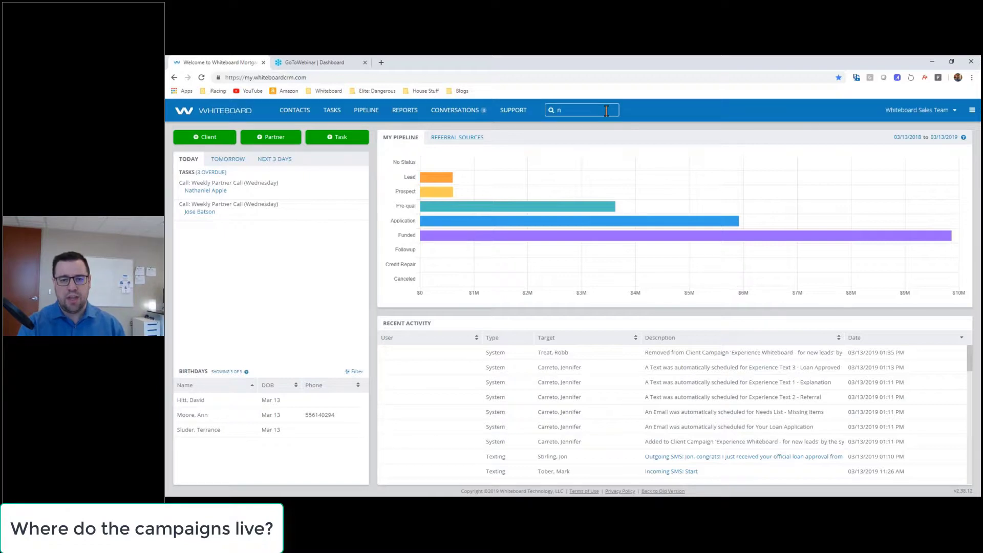
pyautogui.write('than')
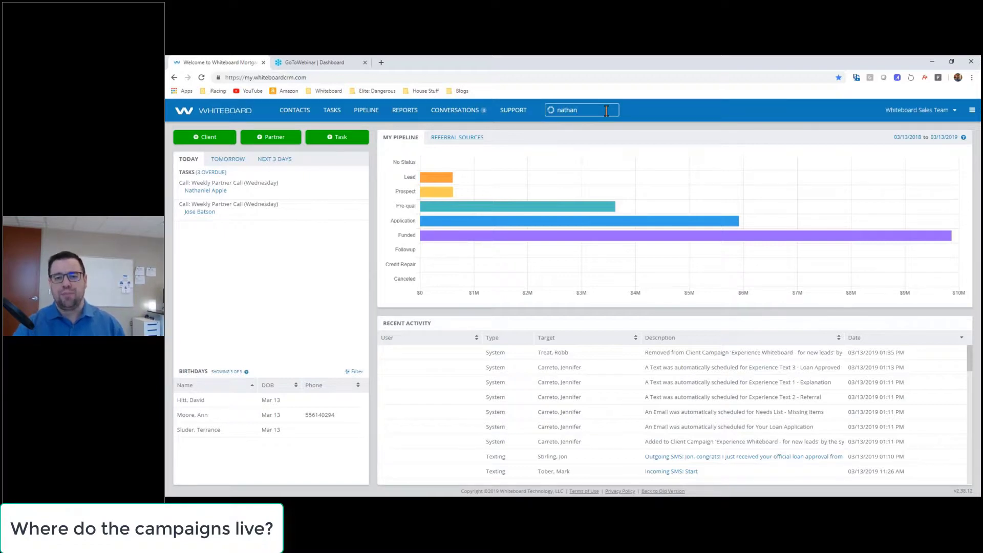
pyautogui.click(727, 114)
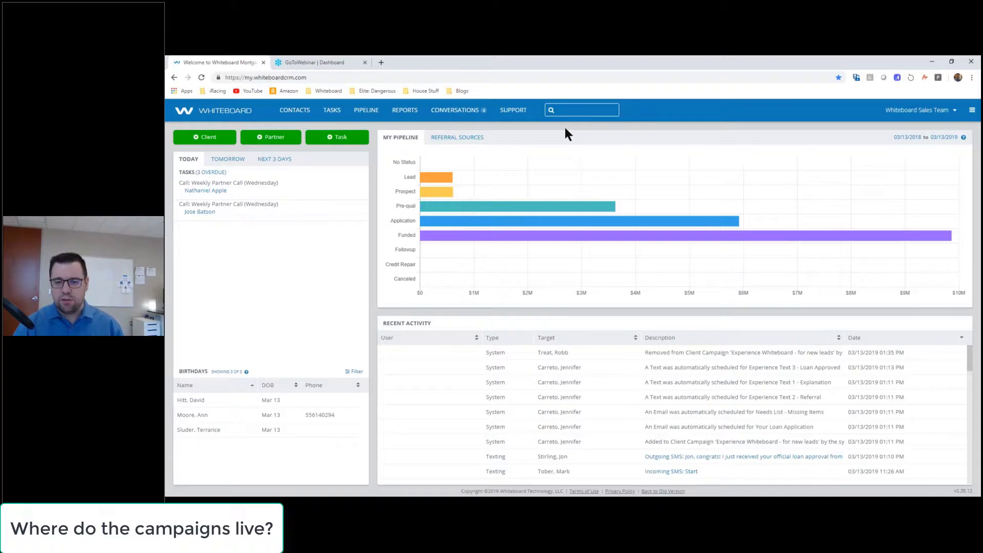
pyautogui.hotkey('alt', 'Tab')
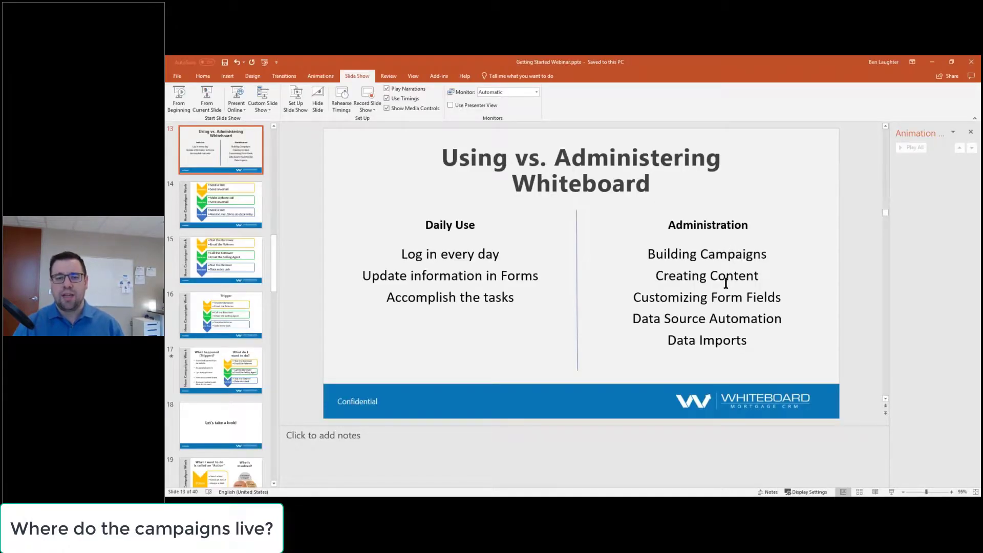
# Step: Back in the CRM, open the main menu listing Campaigns, Newsletters, Templates and Playbooks
pyautogui.hotkey('alt', 'Tab')
pyautogui.click(971, 112)
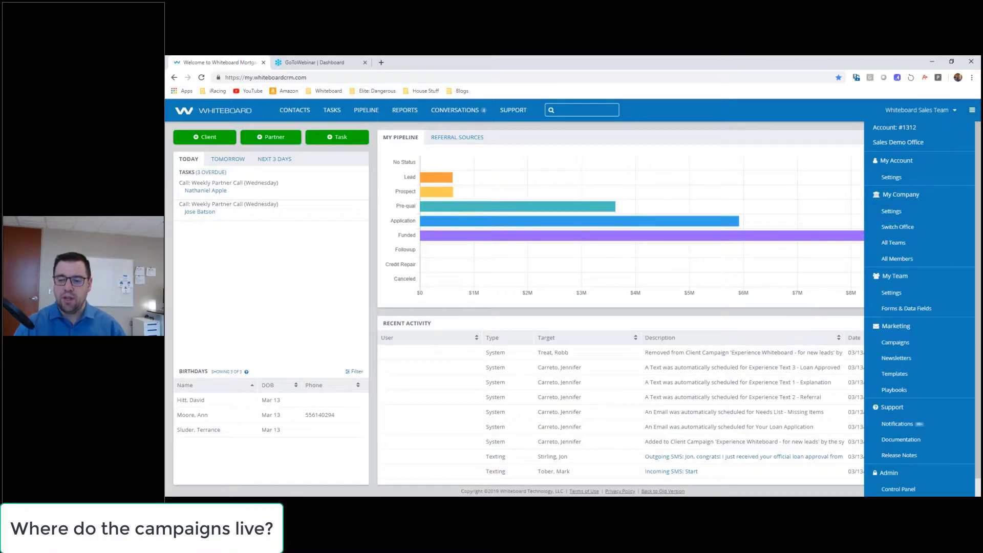
# Step: Open Marketing > Campaigns and point out the Birthday - Texting and holiday campaigns
pyautogui.click(920, 348)
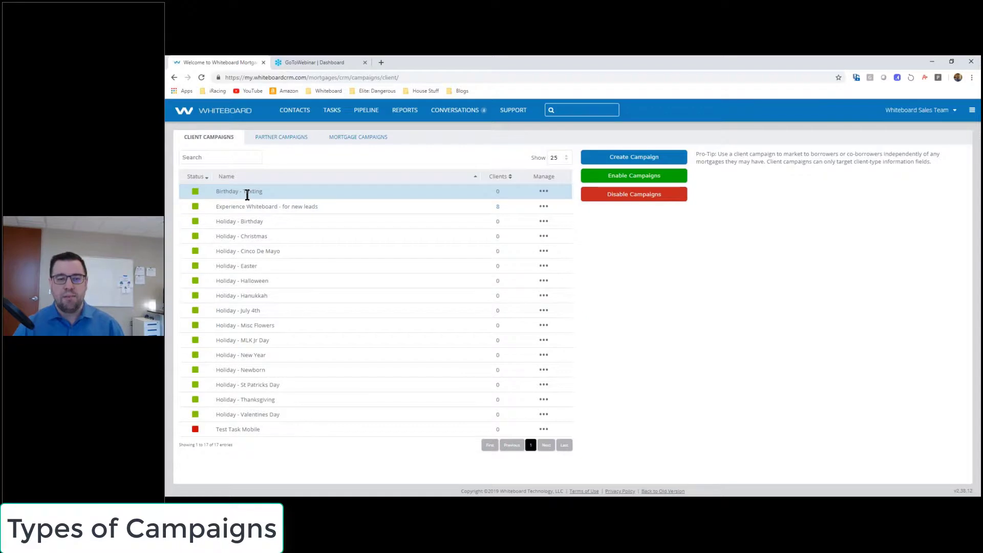
pyautogui.moveTo(272, 192); pyautogui.dragTo(223, 186)
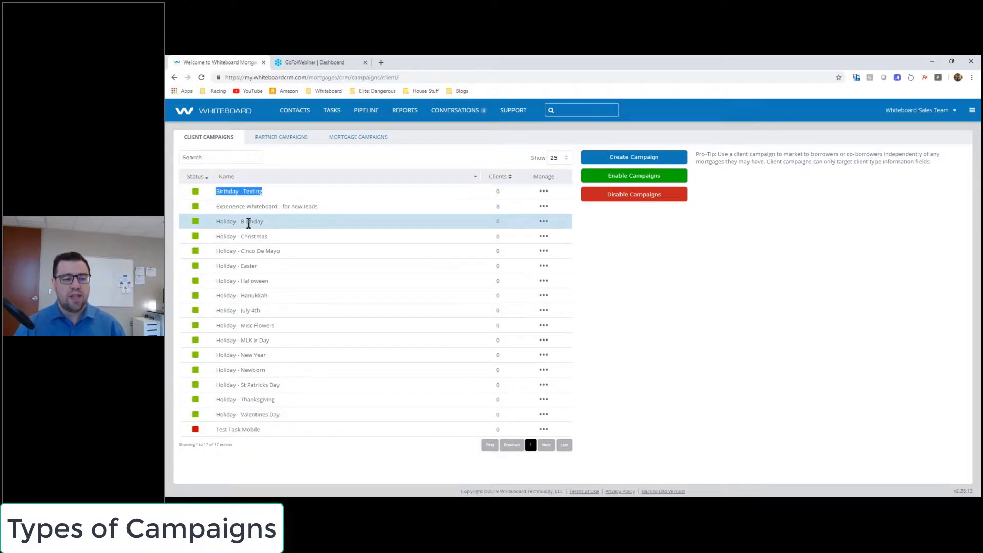
pyautogui.moveTo(291, 238); pyautogui.dragTo(216, 224)
pyautogui.moveTo(281, 269); pyautogui.dragTo(220, 264)
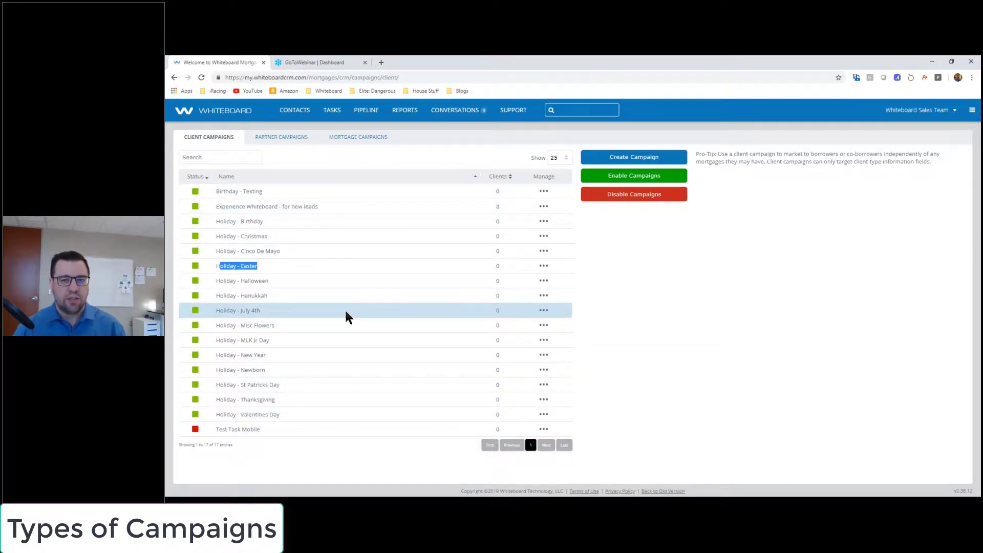
pyautogui.click(729, 311)
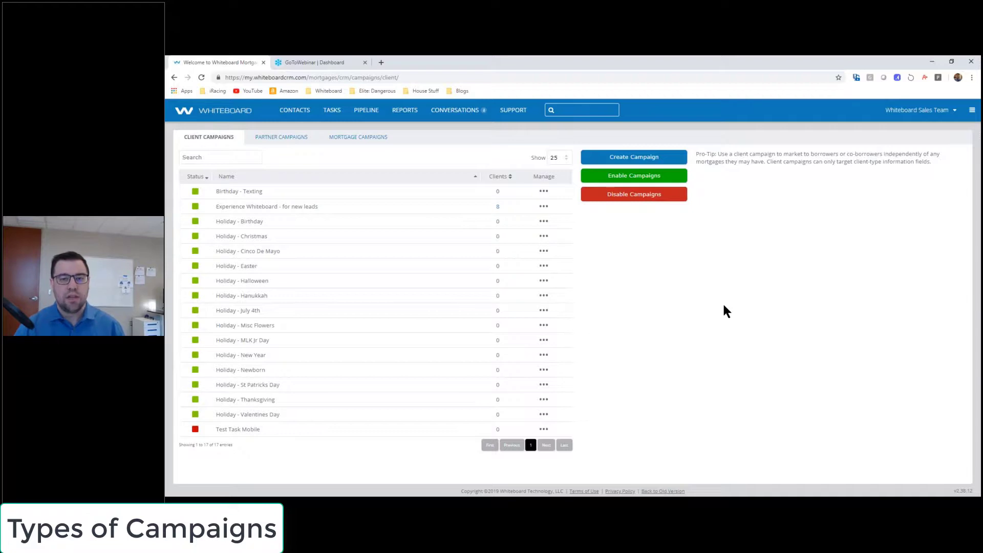
# Step: Open the Partner Campaigns tab and show 100 campaigns per page
pyautogui.click(289, 138)
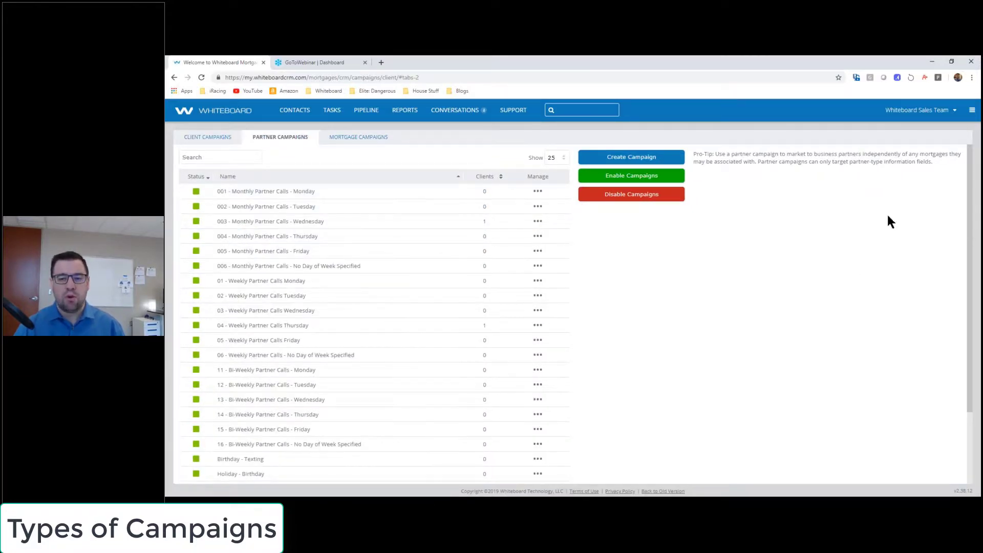
pyautogui.click(555, 159)
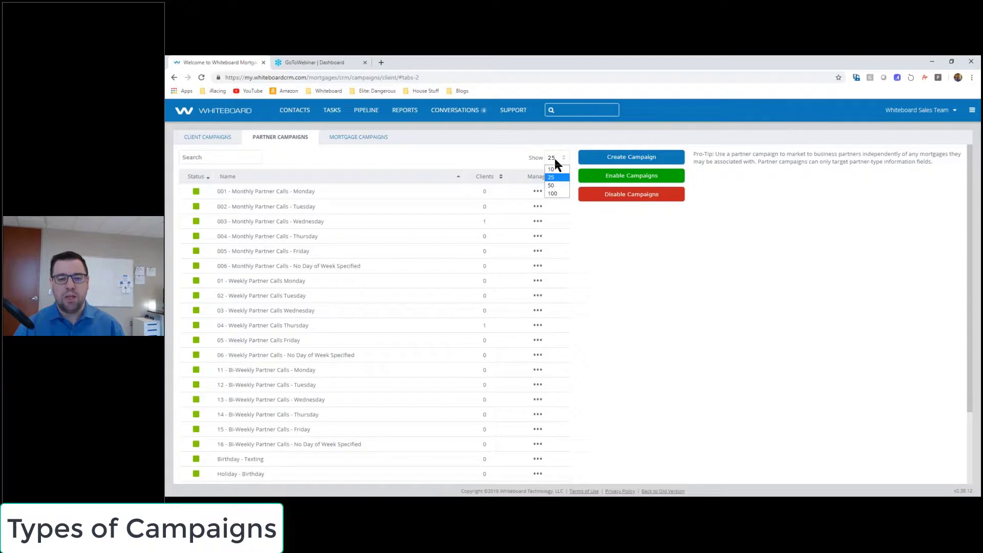
pyautogui.click(554, 196)
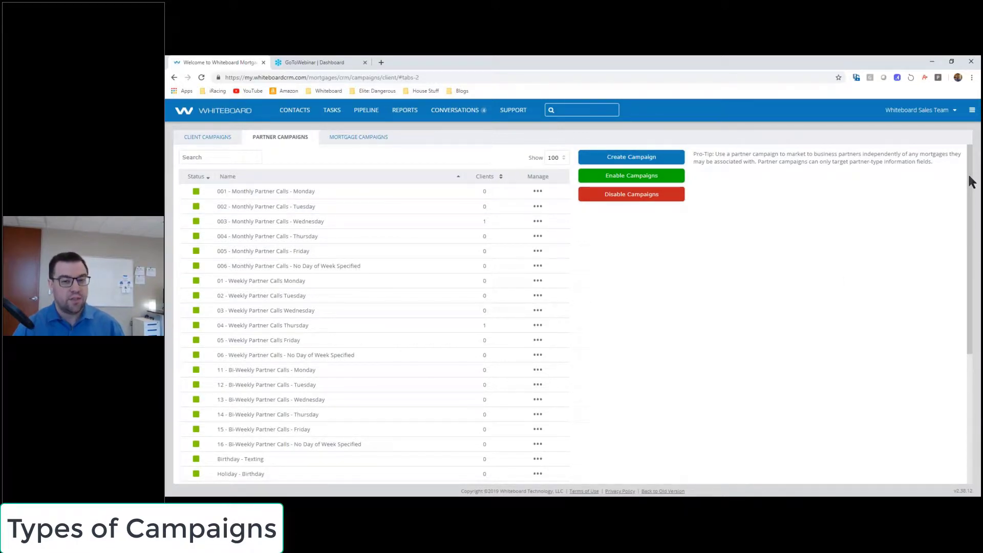
pyautogui.moveTo(967, 177); pyautogui.dragTo(907, 224)
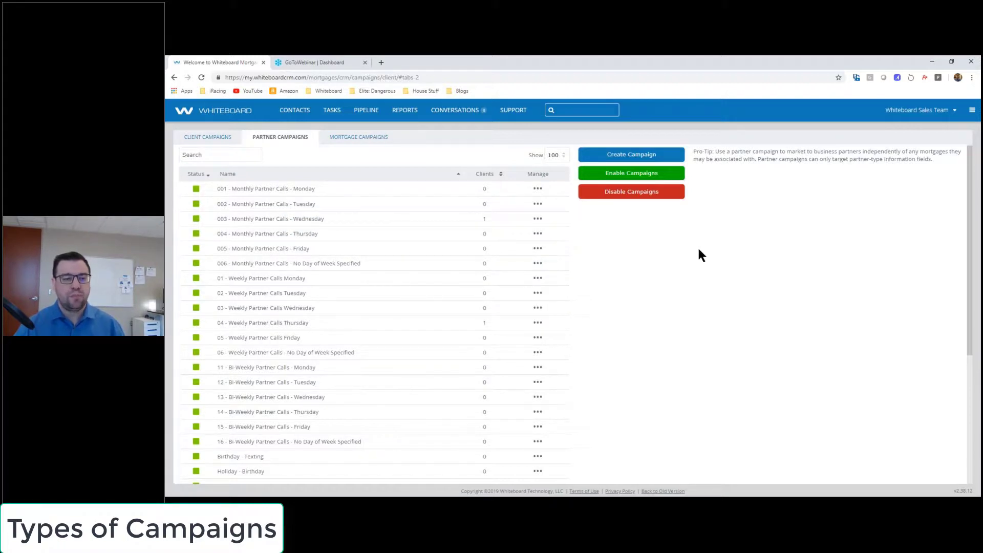
# Step: Open the Mortgage Campaigns tab, show 100 per page, and return to the list's start
pyautogui.click(339, 138)
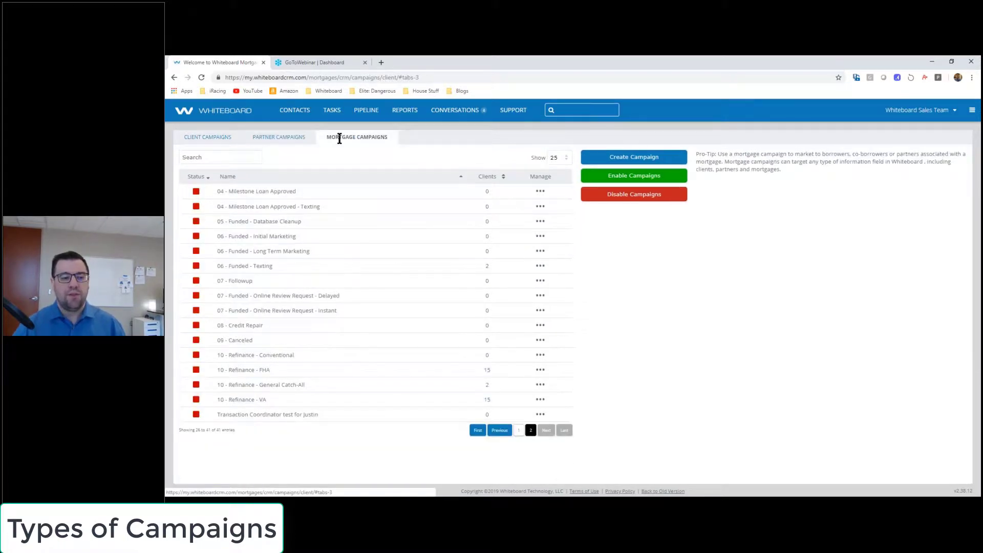
pyautogui.click(558, 157)
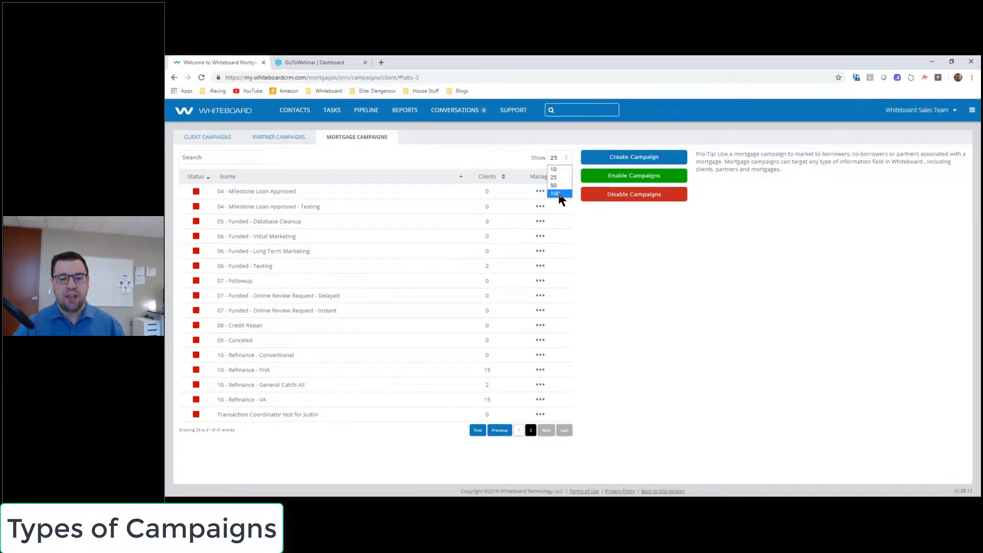
pyautogui.click(560, 194)
pyautogui.click(230, 156)
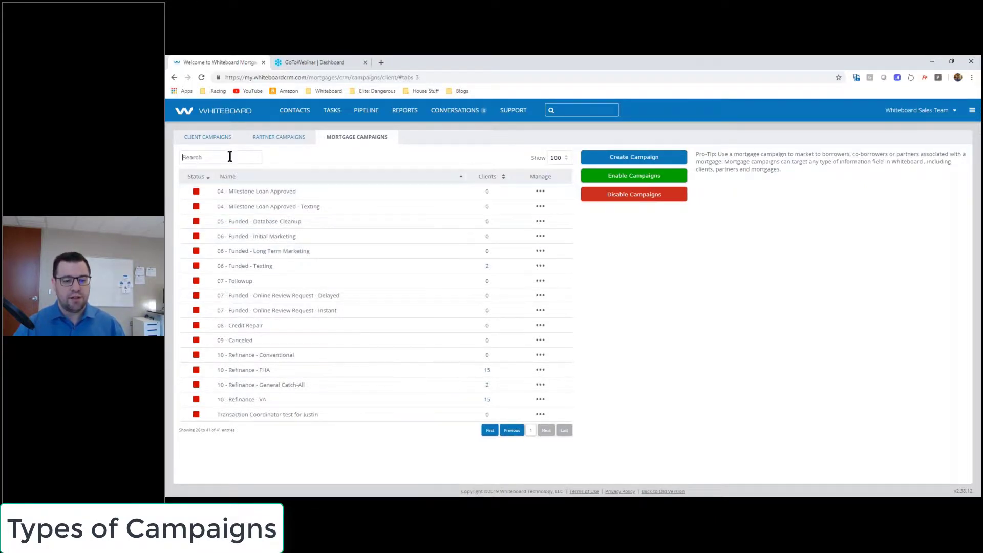
pyautogui.click(523, 432)
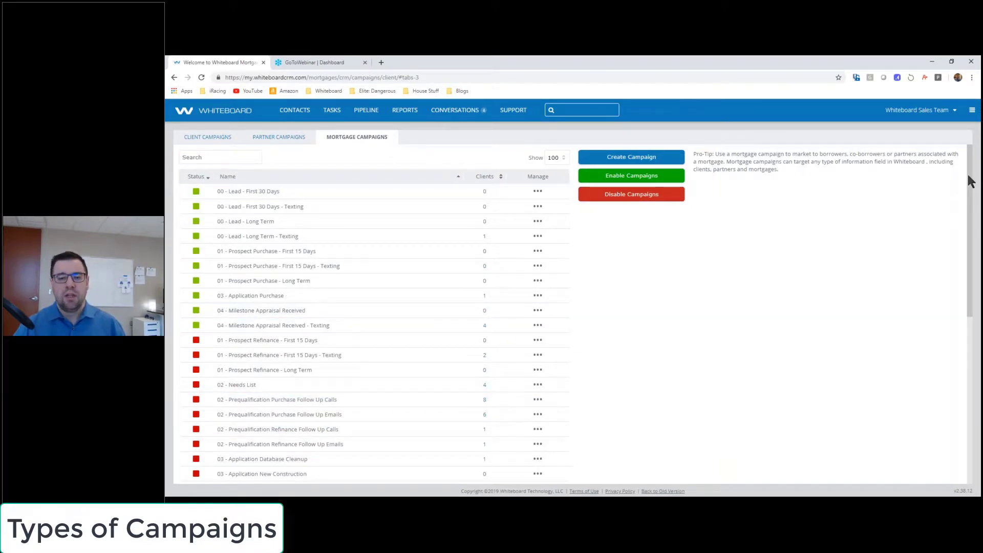
# Step: Scroll through all 41 mortgage campaigns, pointing out the lead campaign names
pyautogui.moveTo(969, 177); pyautogui.dragTo(968, 181)
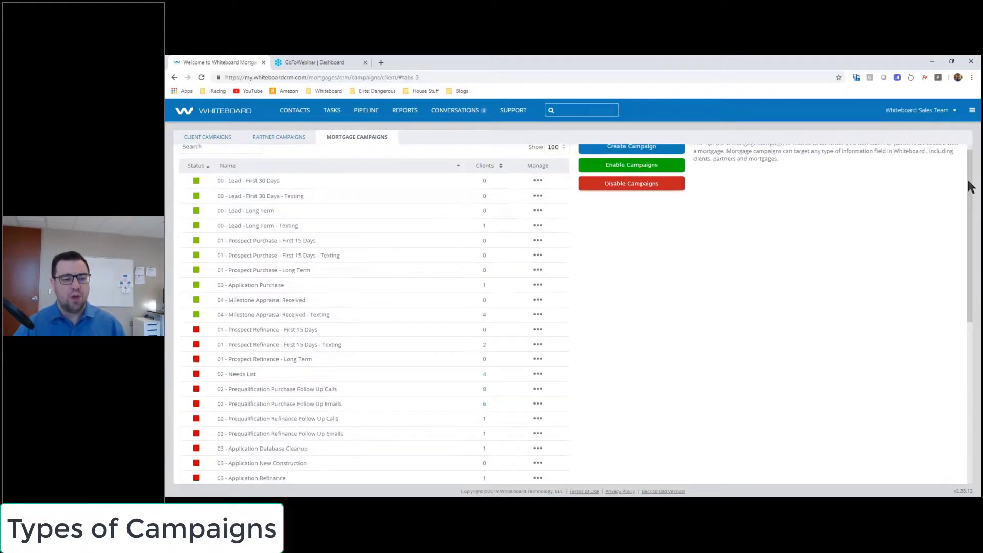
pyautogui.moveTo(279, 181); pyautogui.dragTo(235, 179)
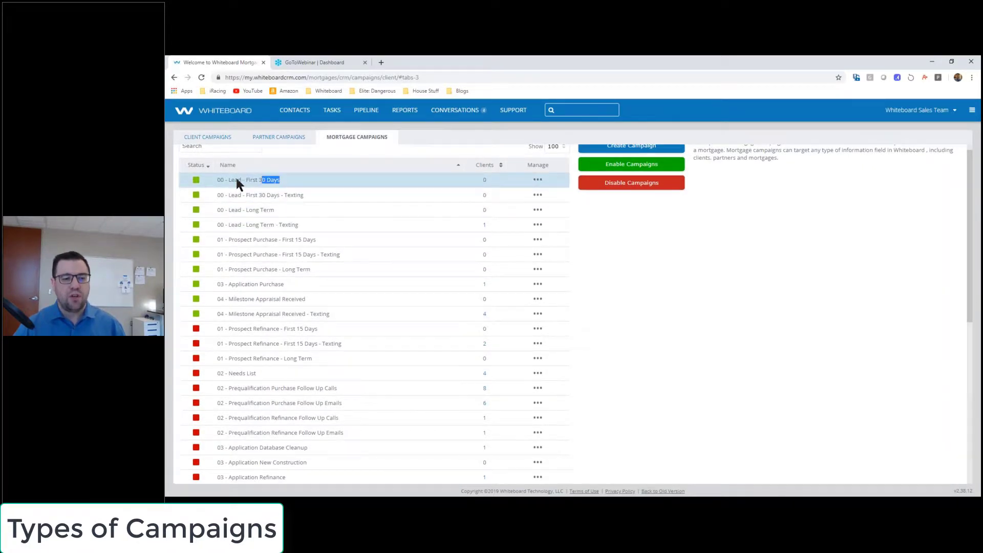
pyautogui.click(825, 258)
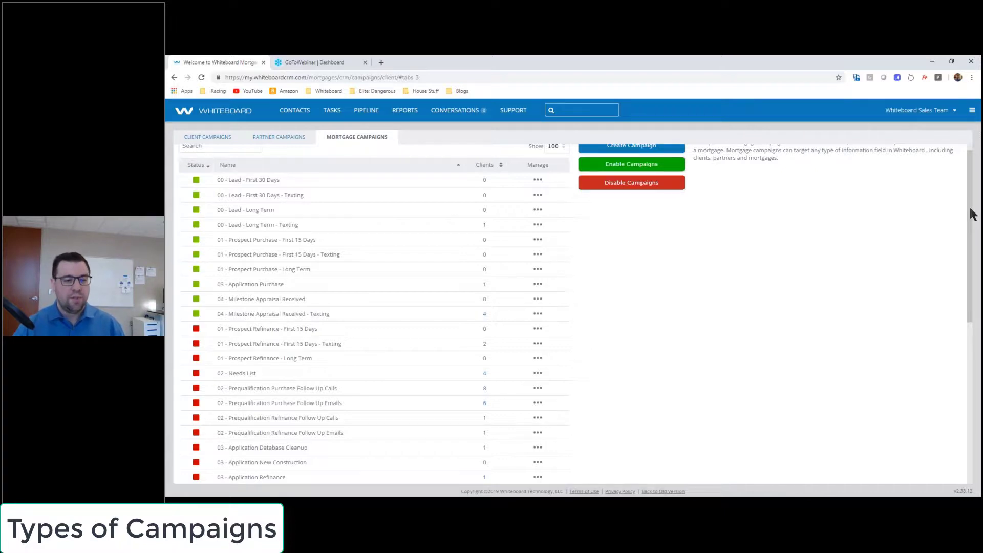
pyautogui.scroll(-1, 973, 214)
pyautogui.moveTo(244, 227); pyautogui.dragTo(317, 228)
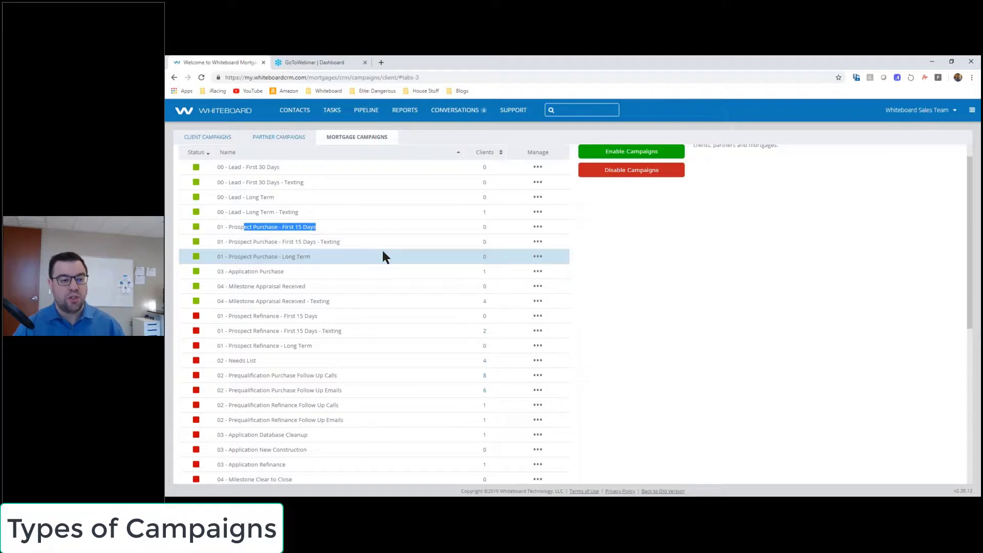
pyautogui.click(738, 291)
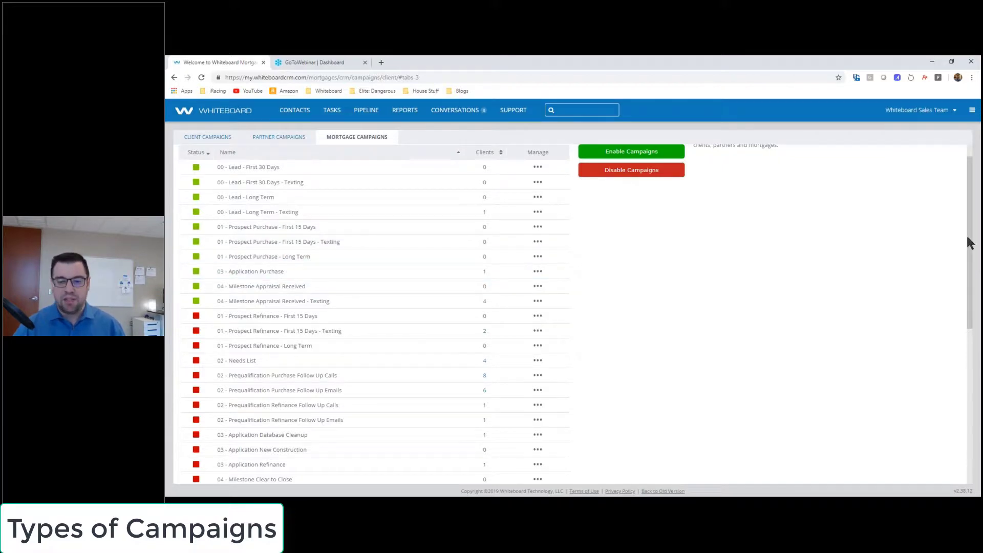
pyautogui.moveTo(966, 247); pyautogui.dragTo(966, 376)
pyautogui.scroll(-1, 967, 387)
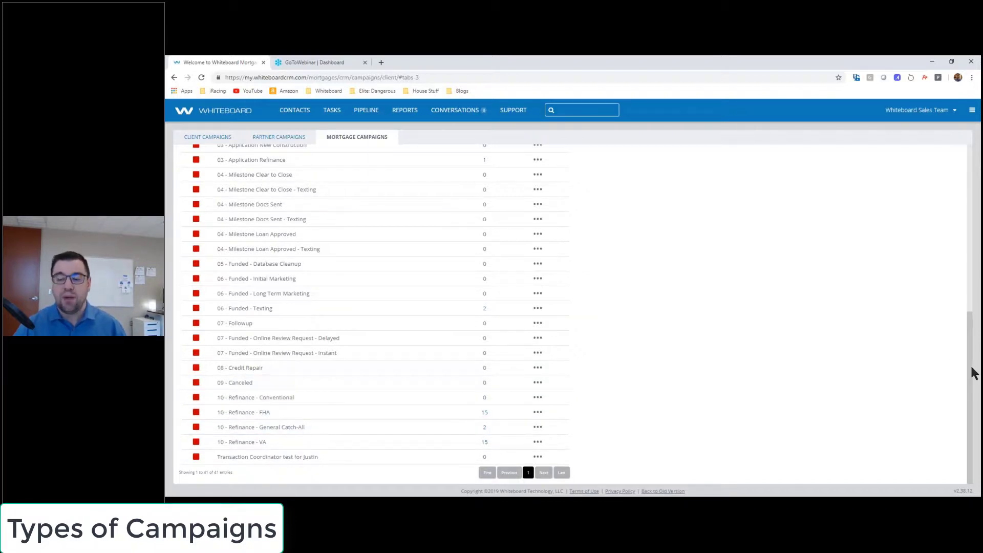
pyautogui.moveTo(973, 373); pyautogui.dragTo(964, 200)
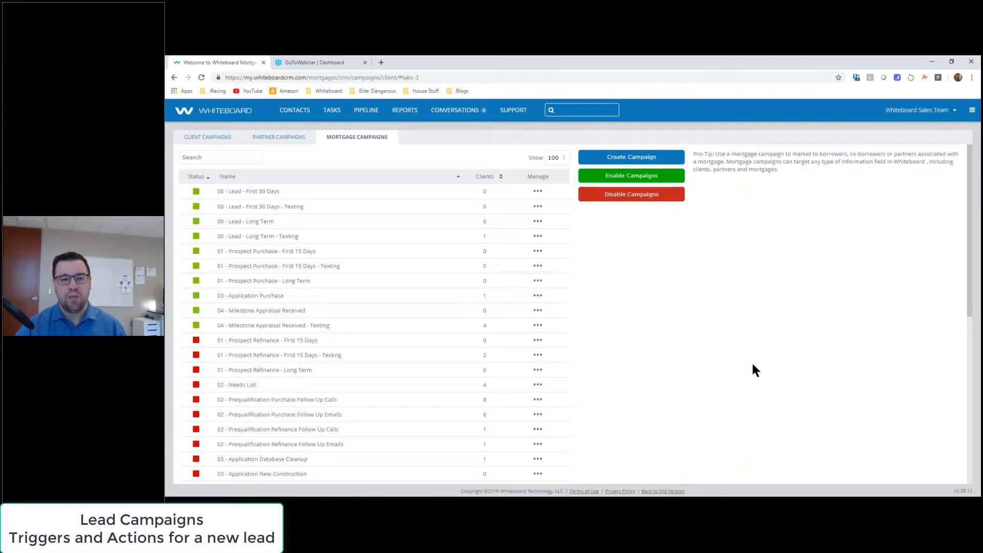
# Step: View the 00 - Lead - First 30 Days campaign's Actions and open PIPELINE in a new tab
pyautogui.moveTo(217, 191); pyautogui.dragTo(275, 192)
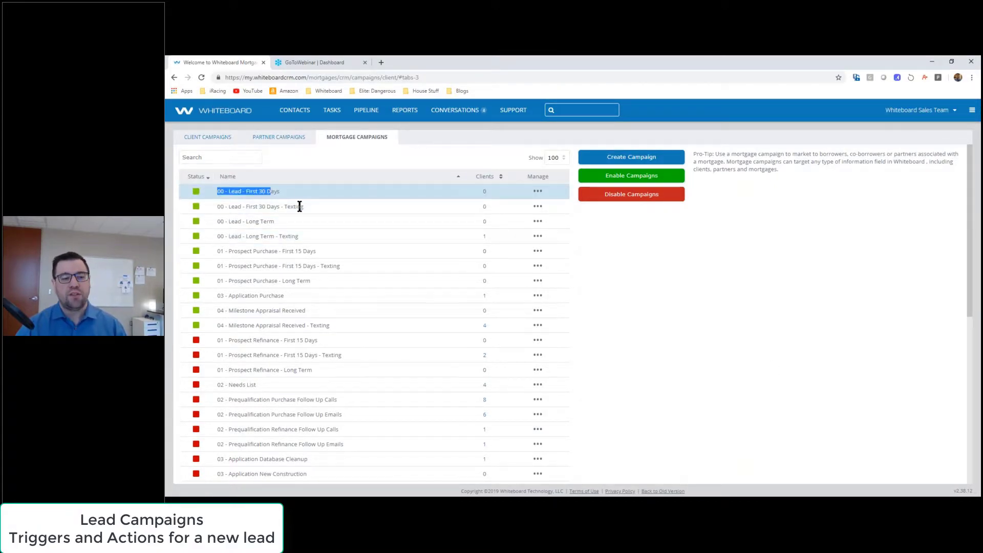
pyautogui.click(702, 265)
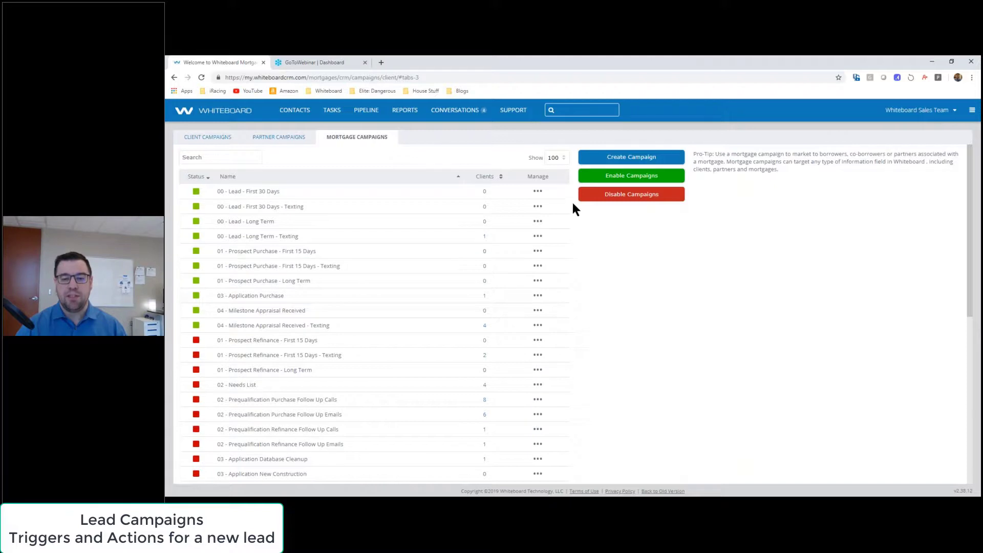
pyautogui.click(537, 192)
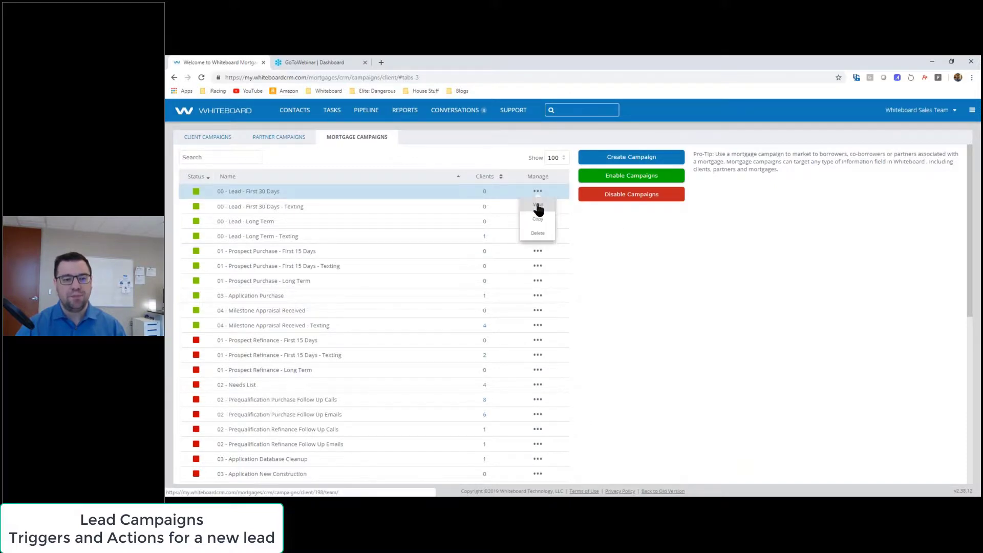
pyautogui.click(538, 207)
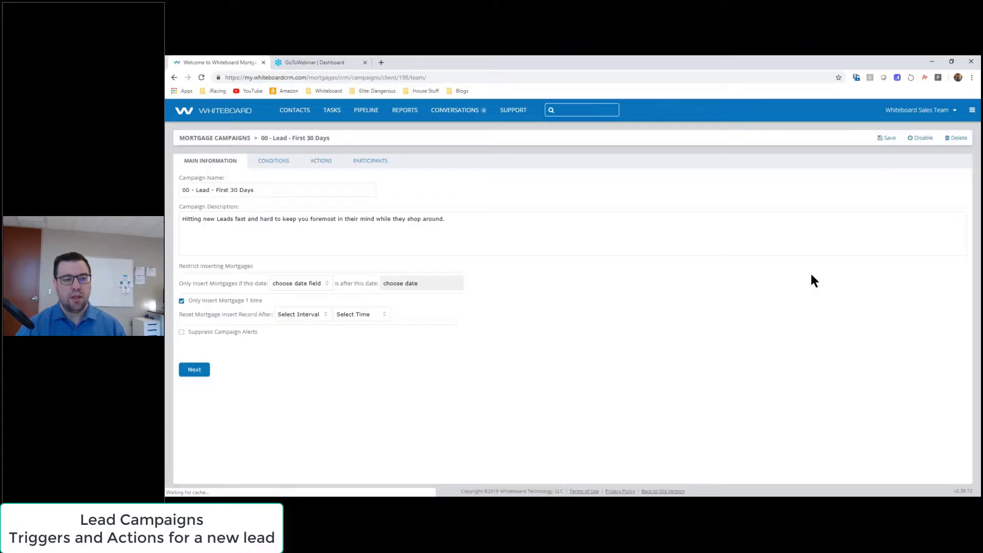
pyautogui.click(325, 162)
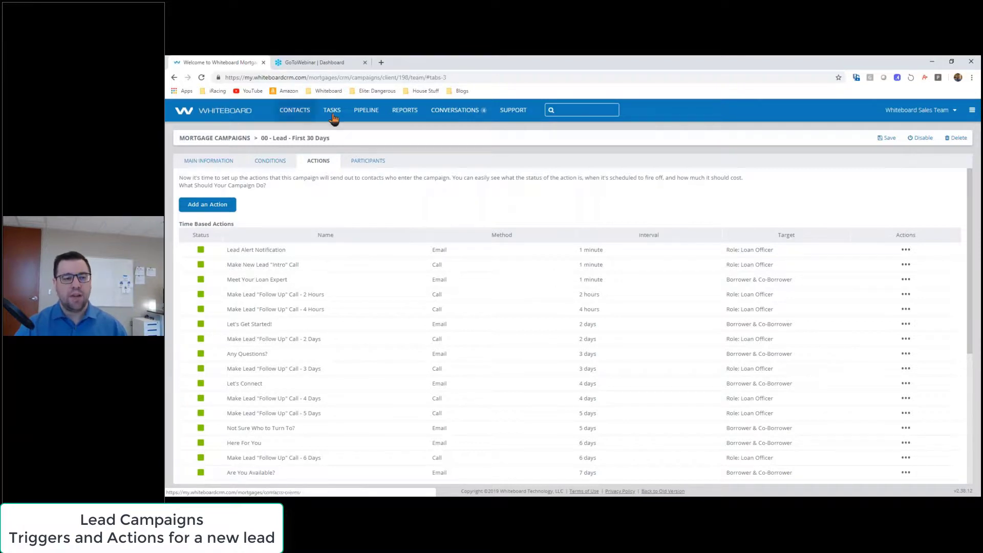
pyautogui.middleClick(364, 111)
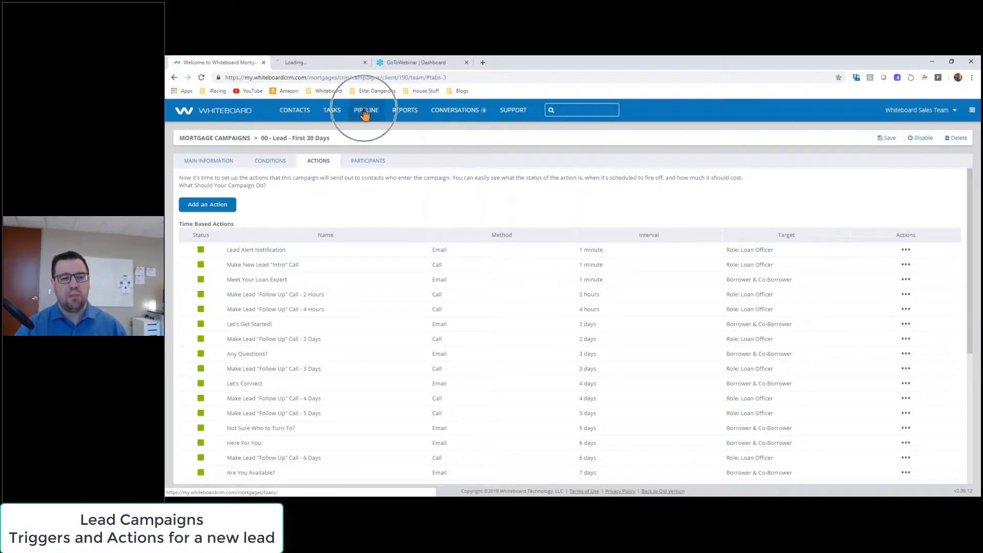
# Step: Set a Pre-Qual client's Pipeline Sequence to Lead, save, and return to the campaign tab
pyautogui.click(326, 64)
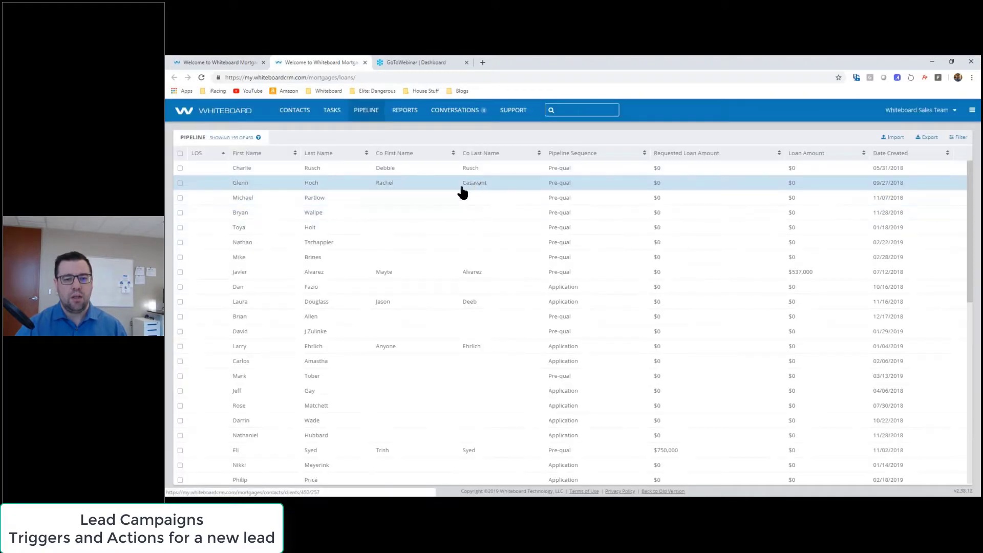
pyautogui.click(461, 187)
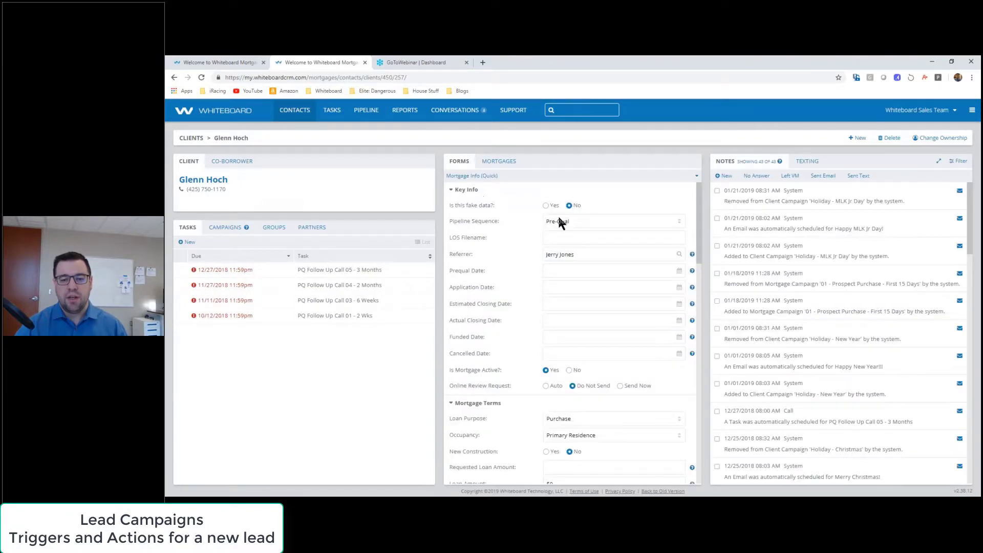
pyautogui.click(603, 224)
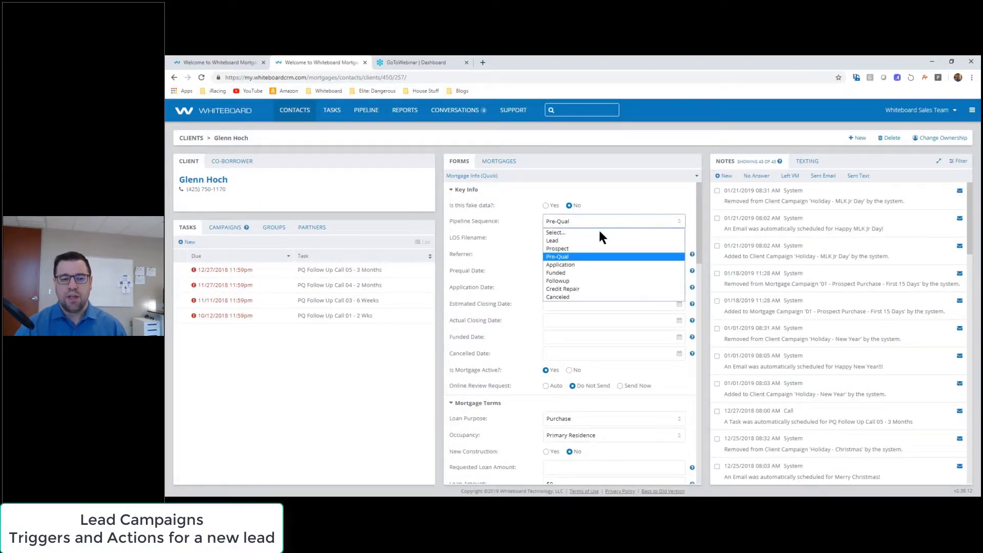
pyautogui.click(571, 241)
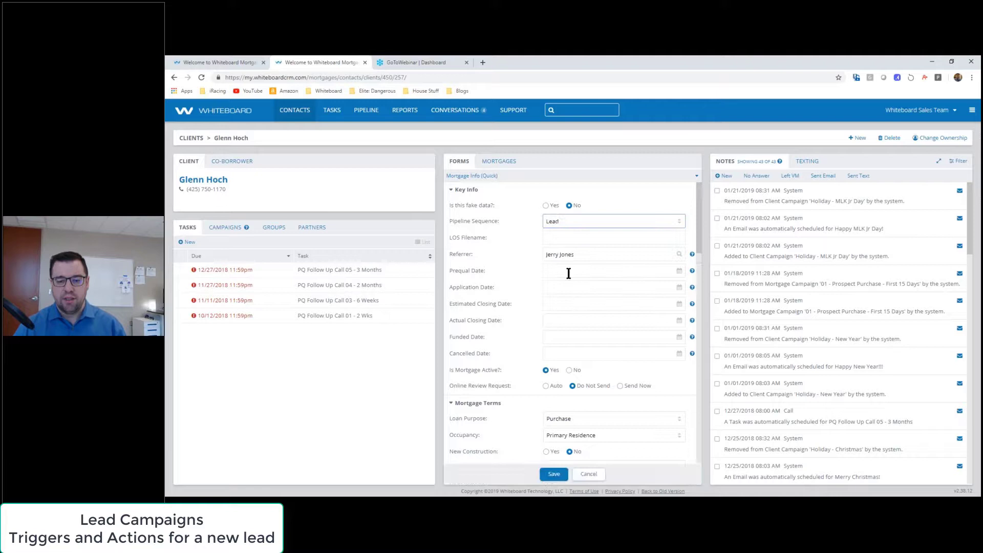
pyautogui.click(549, 476)
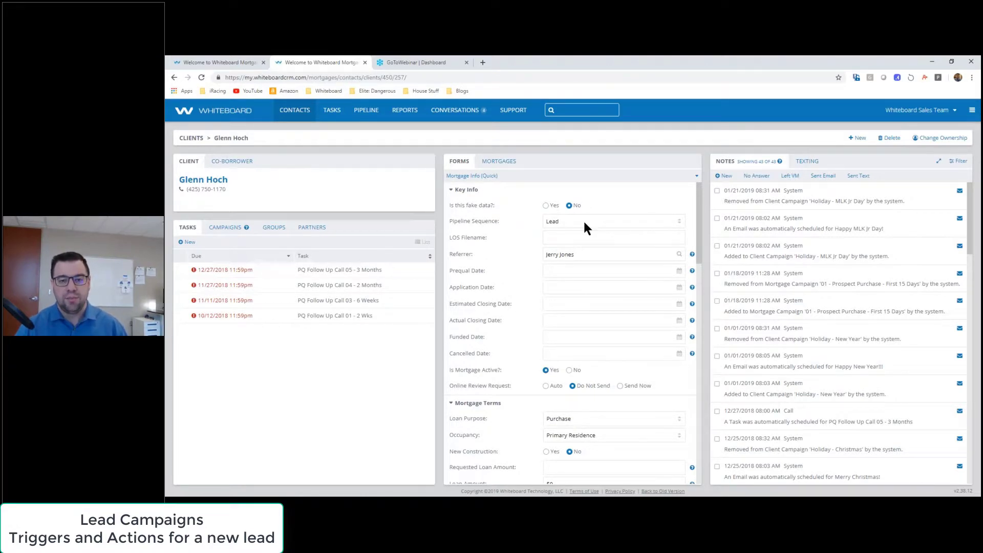
pyautogui.click(195, 61)
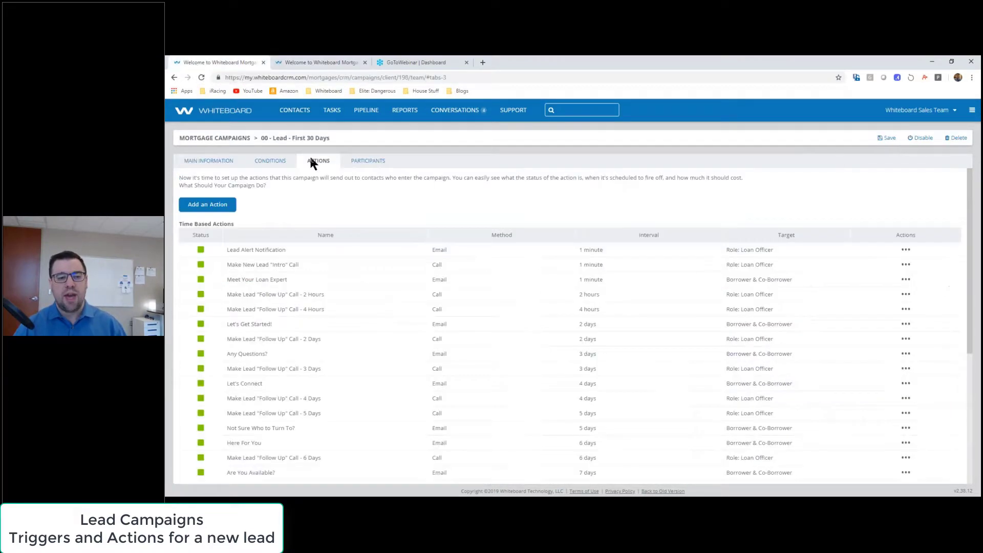
pyautogui.click(269, 161)
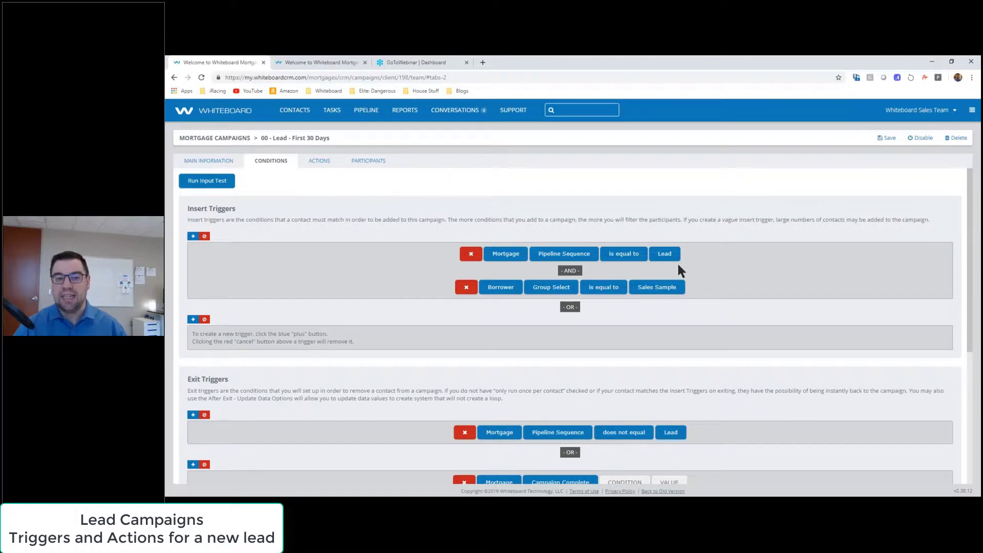
pyautogui.click(330, 62)
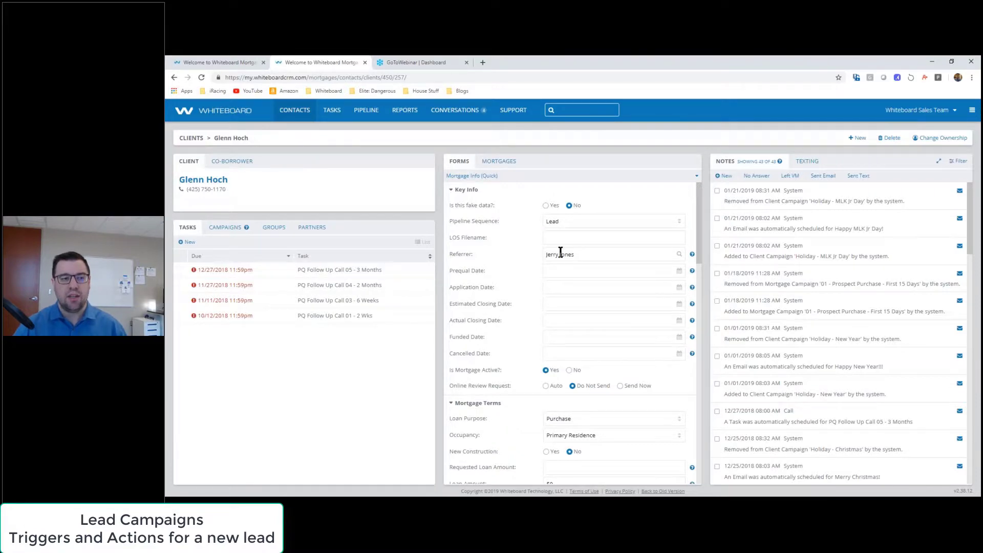
pyautogui.click(196, 65)
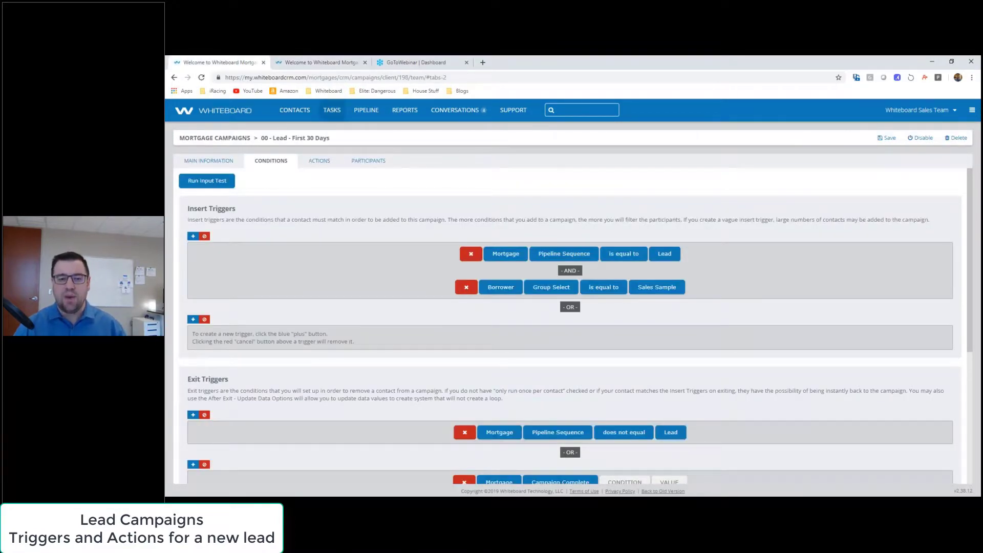
pyautogui.click(319, 160)
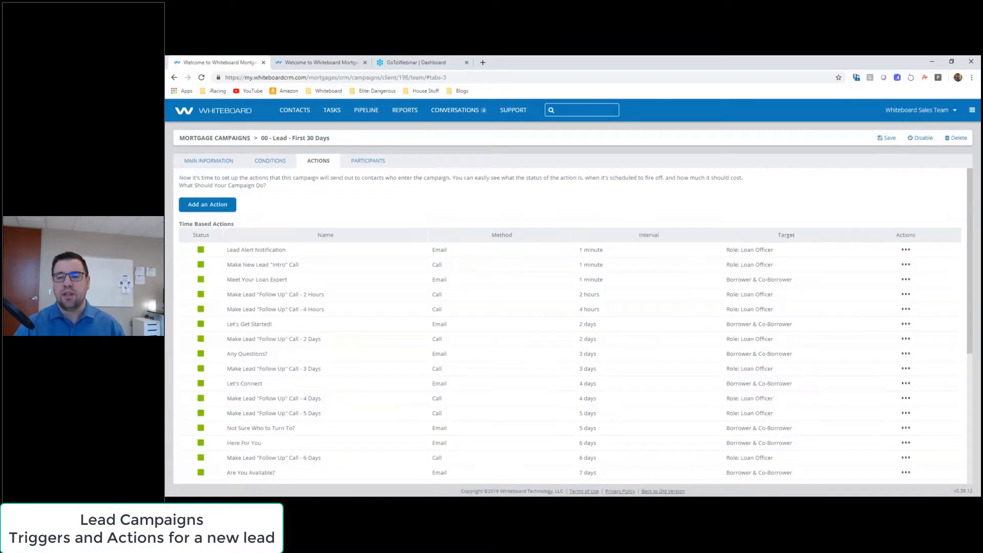
pyautogui.moveTo(969, 190); pyautogui.dragTo(964, 221)
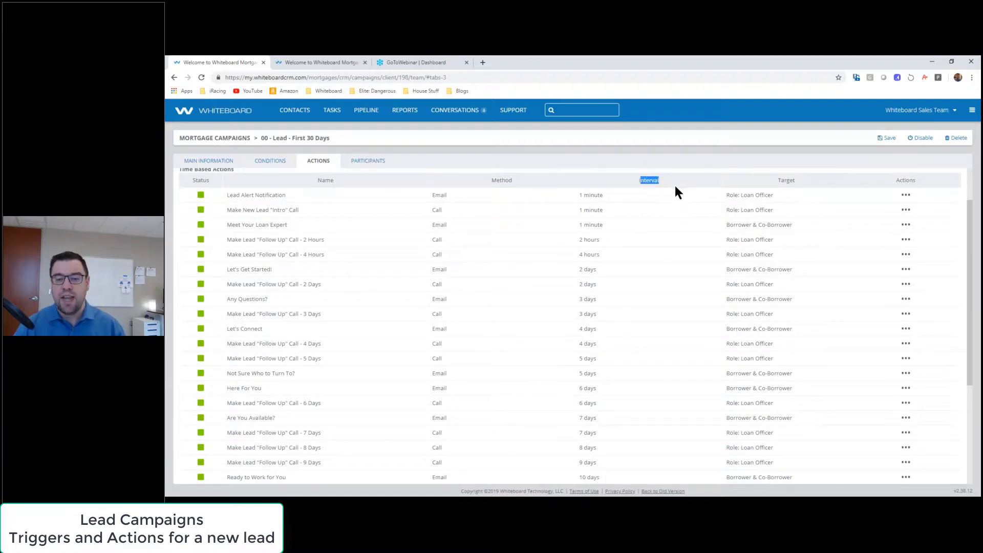
pyautogui.click(500, 213)
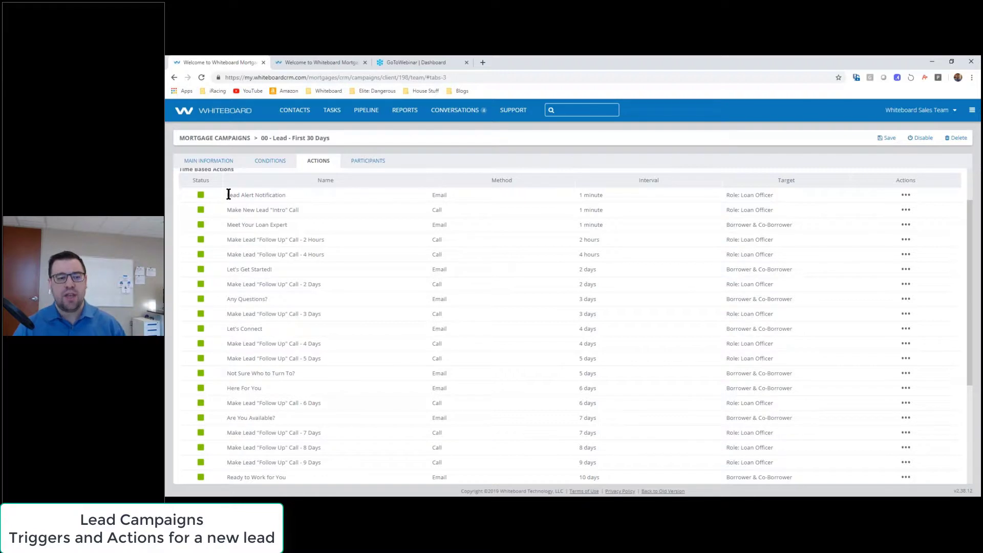
pyautogui.moveTo(228, 194); pyautogui.dragTo(283, 195)
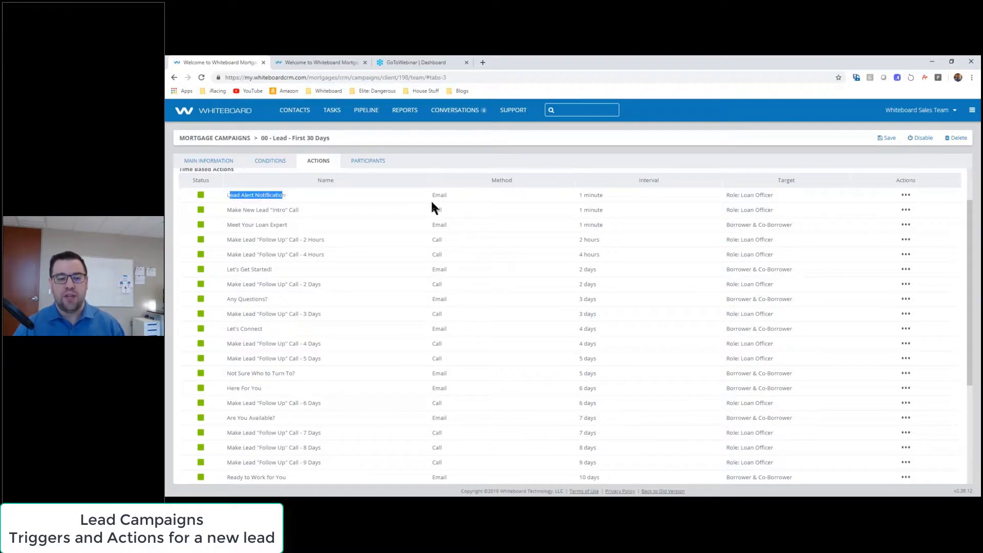
pyautogui.doubleClick(435, 196)
pyautogui.tripleClick(583, 196)
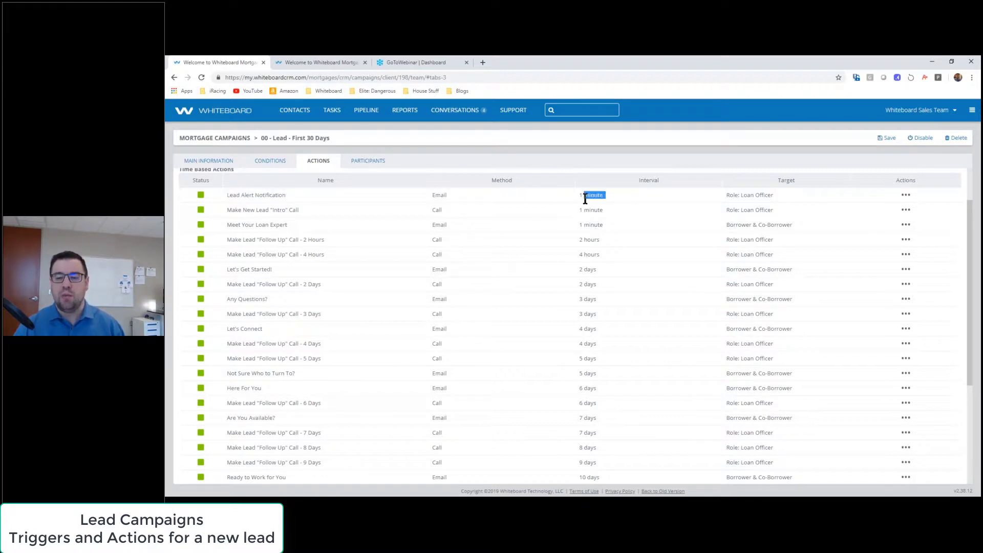
pyautogui.tripleClick(757, 195)
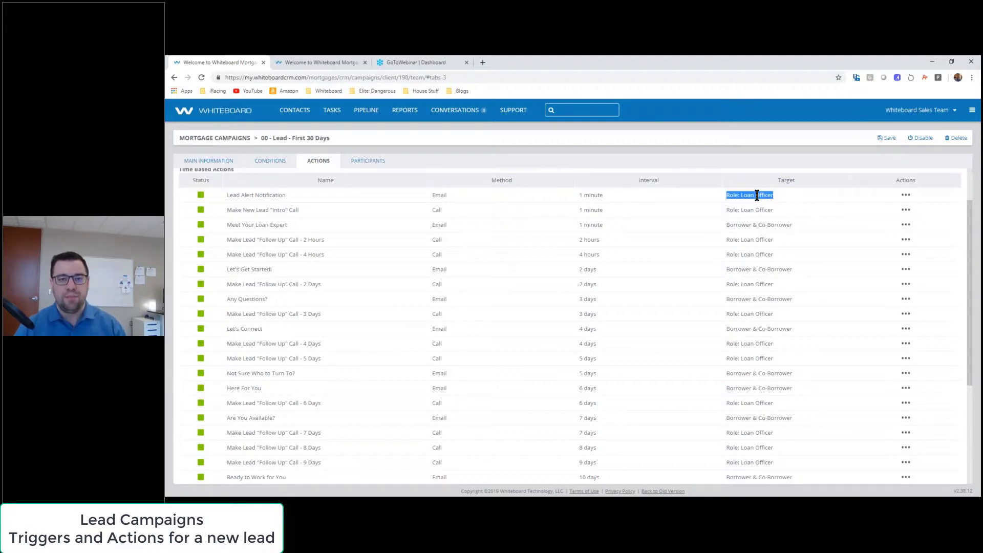
pyautogui.click(757, 196)
pyautogui.moveTo(232, 210); pyautogui.dragTo(308, 208)
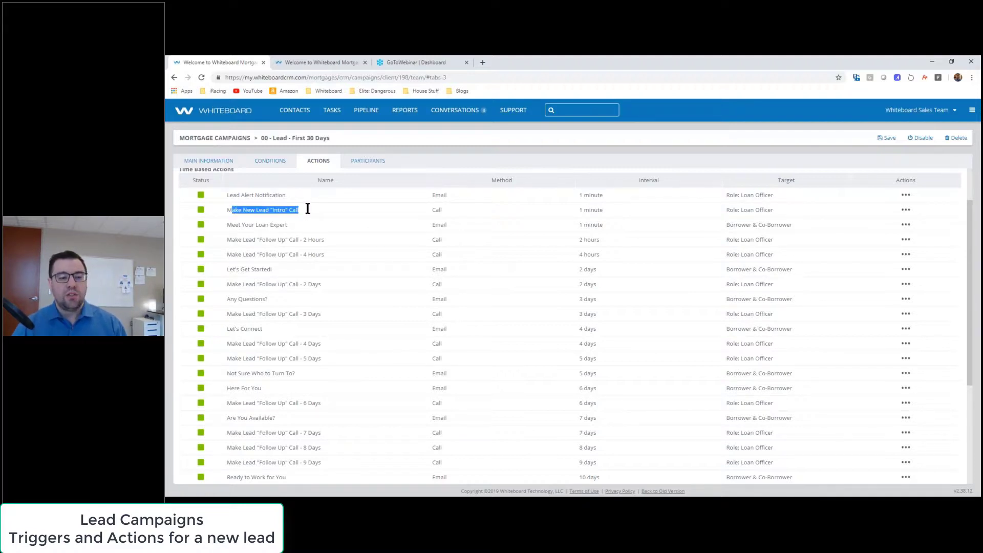
pyautogui.click(229, 210)
pyautogui.moveTo(227, 210); pyautogui.dragTo(305, 212)
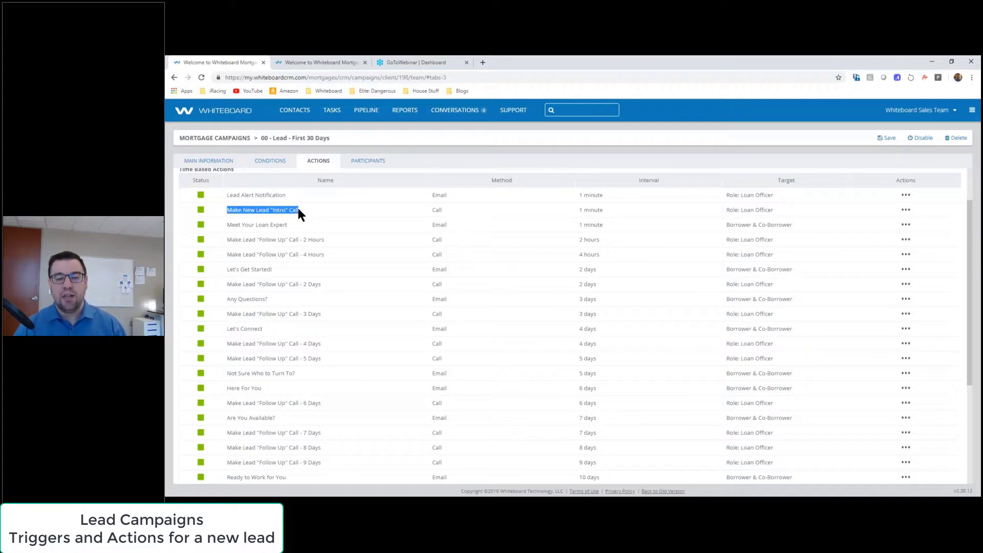
pyautogui.click(446, 209)
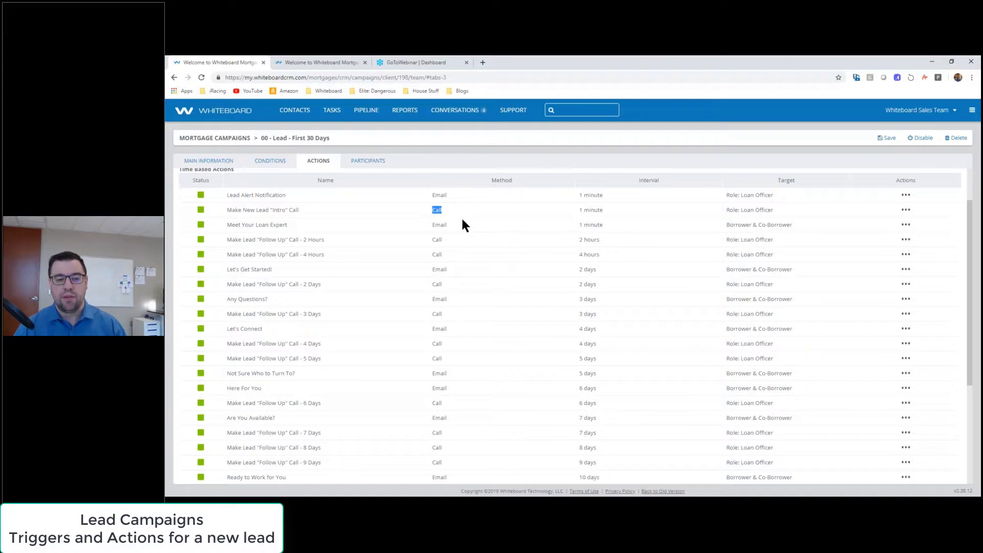
pyautogui.click(595, 213)
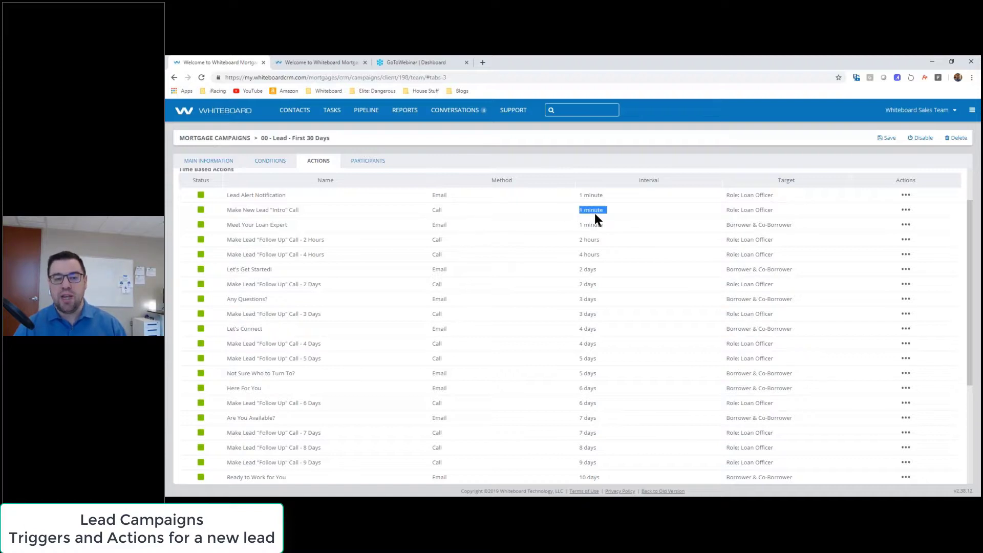
pyautogui.tripleClick(752, 212)
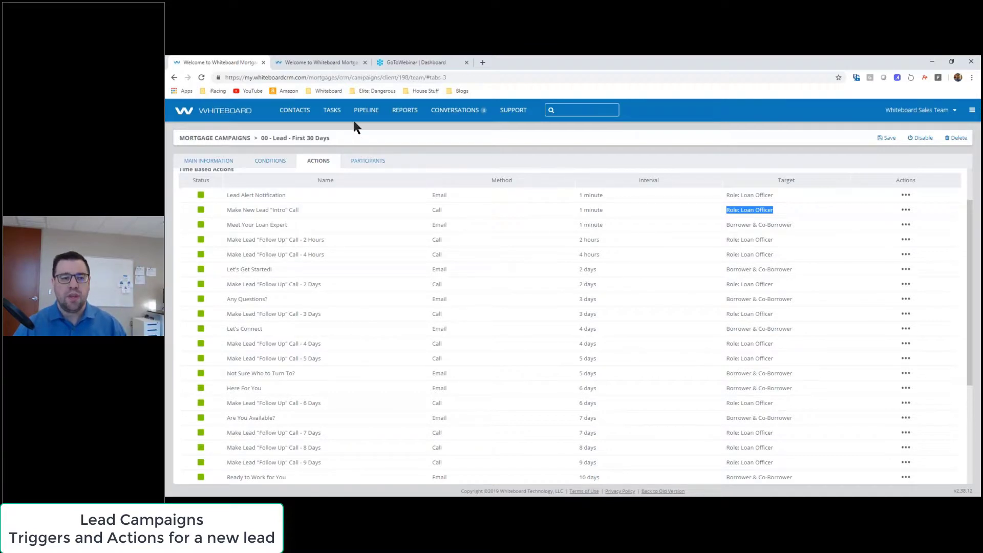
pyautogui.click(337, 118)
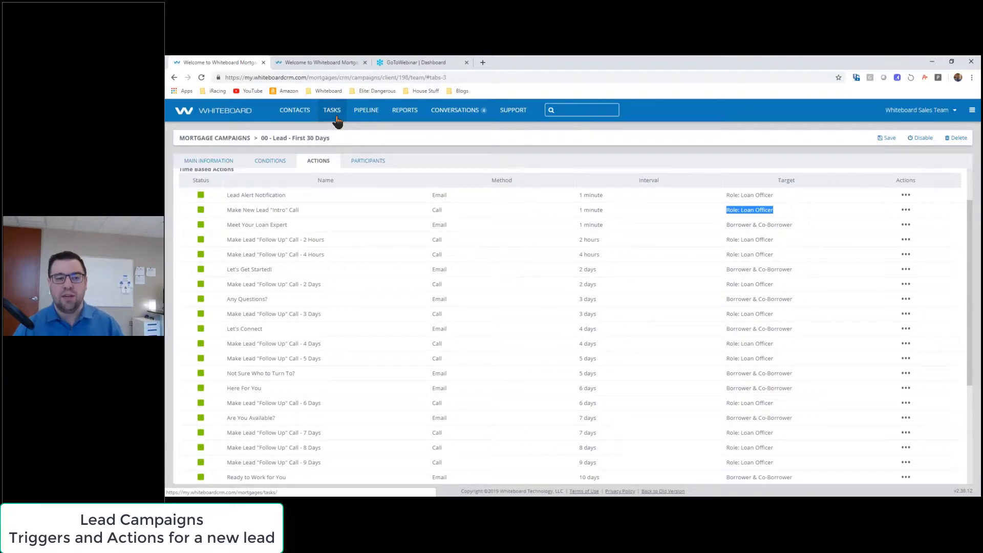
pyautogui.moveTo(237, 195); pyautogui.dragTo(756, 203)
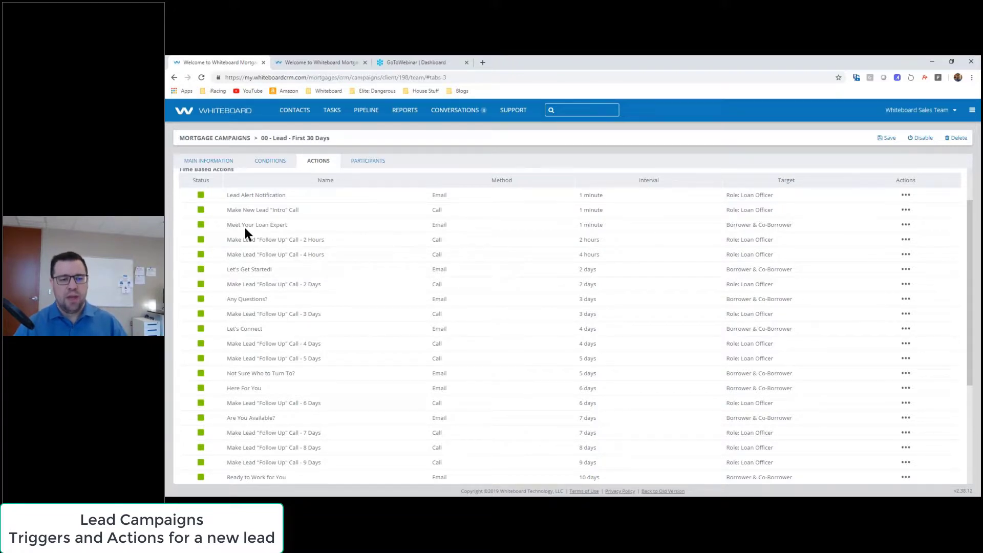
# Step: Point out the Meet Your Loan Expert action's name, Email method and 1 minute interval
pyautogui.moveTo(226, 224); pyautogui.dragTo(356, 219)
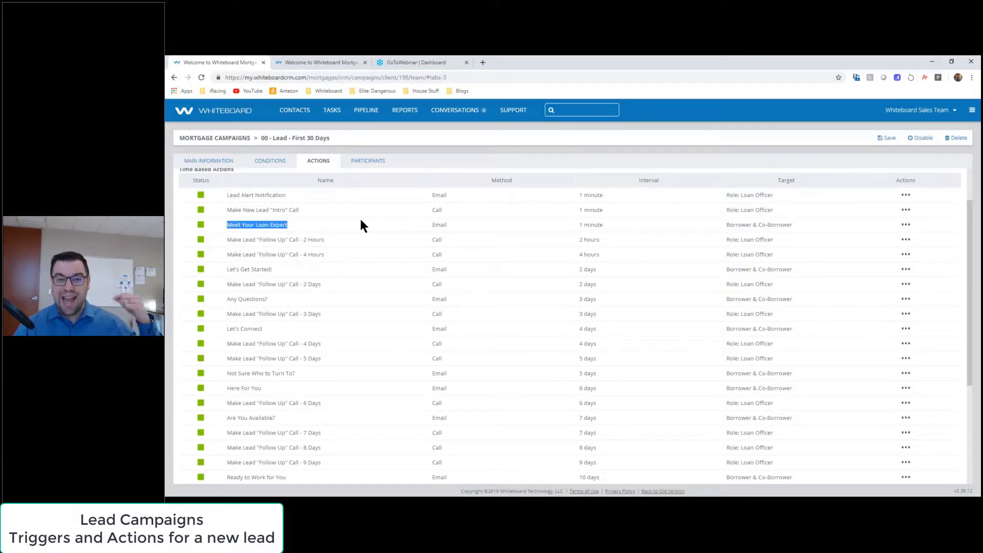
pyautogui.click(371, 224)
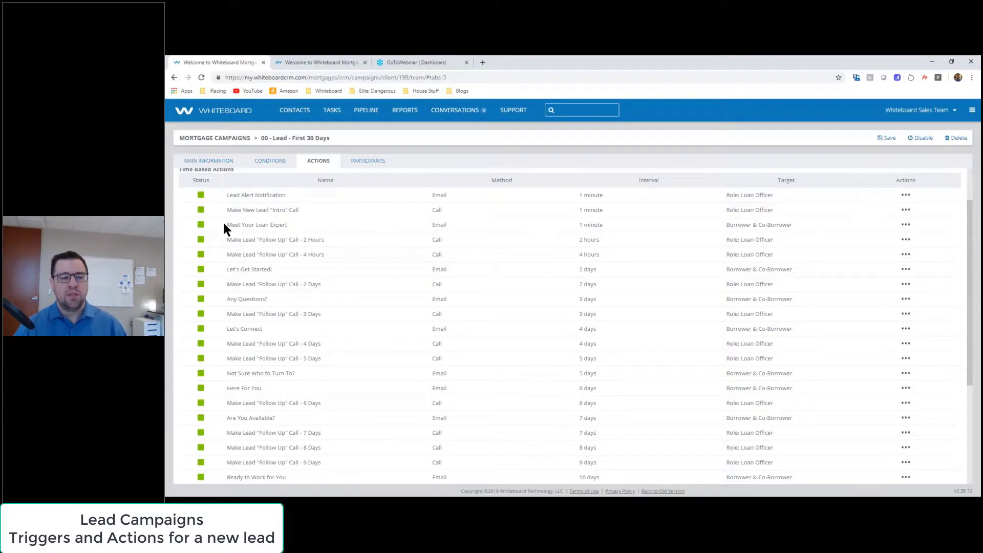
pyautogui.moveTo(224, 224); pyautogui.dragTo(315, 226)
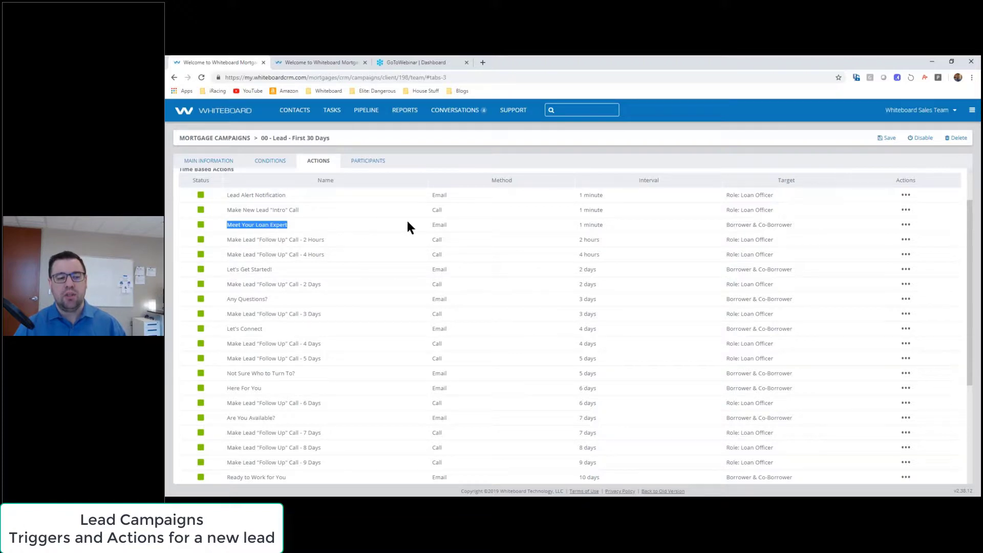
pyautogui.doubleClick(439, 225)
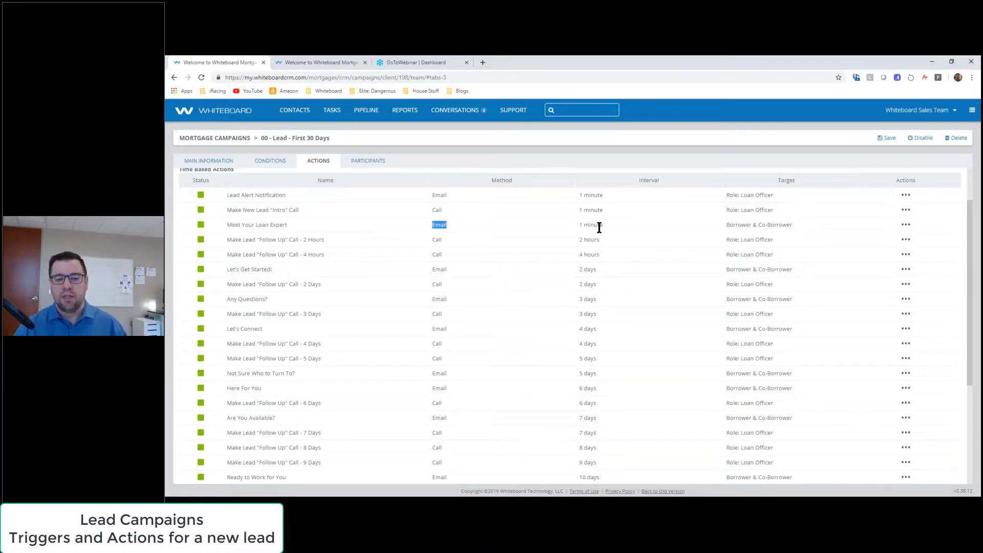
pyautogui.doubleClick(596, 225)
pyautogui.tripleClick(597, 228)
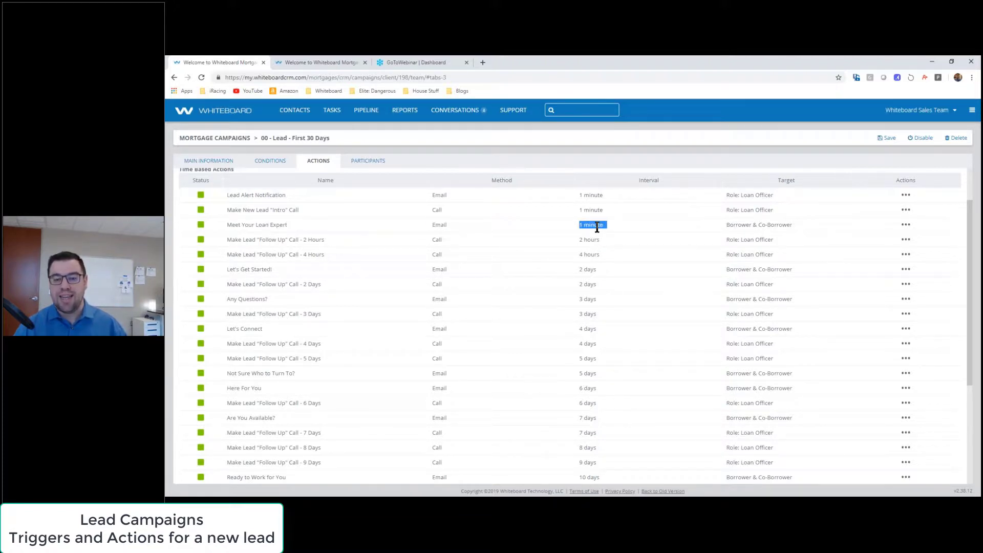
# Step: Note its Borrower & Co-Borrower target and preview the Meet Your Loan Expert email
pyautogui.moveTo(722, 222); pyautogui.dragTo(789, 228)
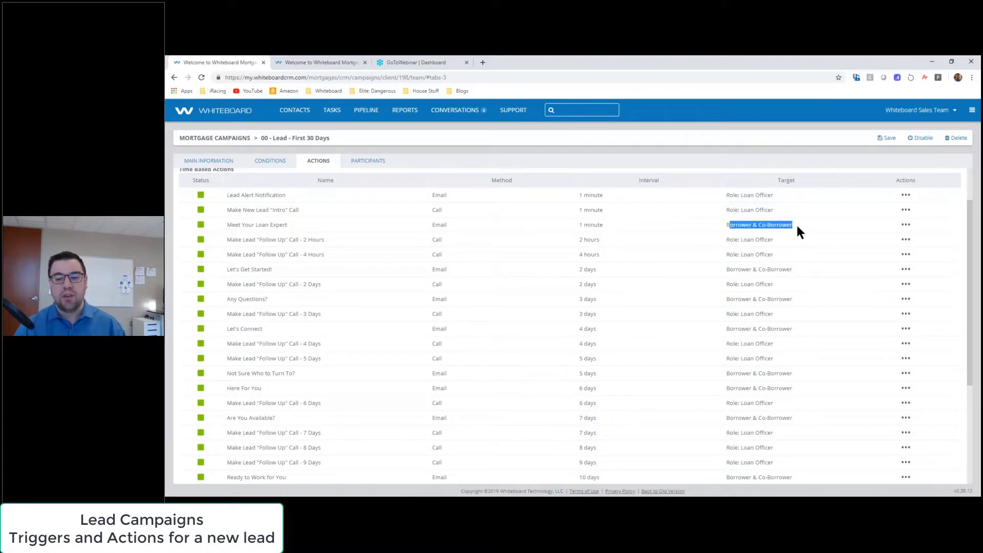
pyautogui.click(790, 231)
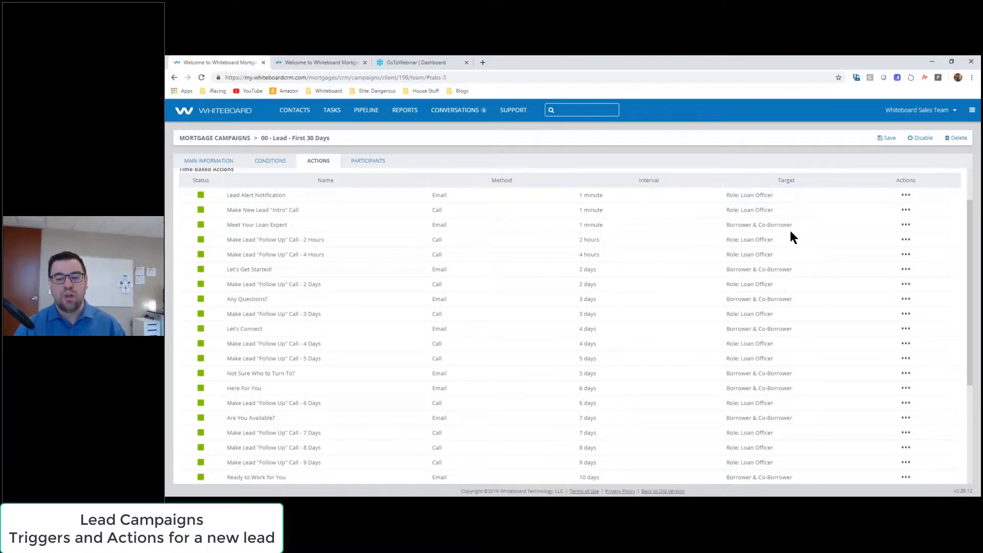
pyautogui.click(906, 225)
pyautogui.click(904, 240)
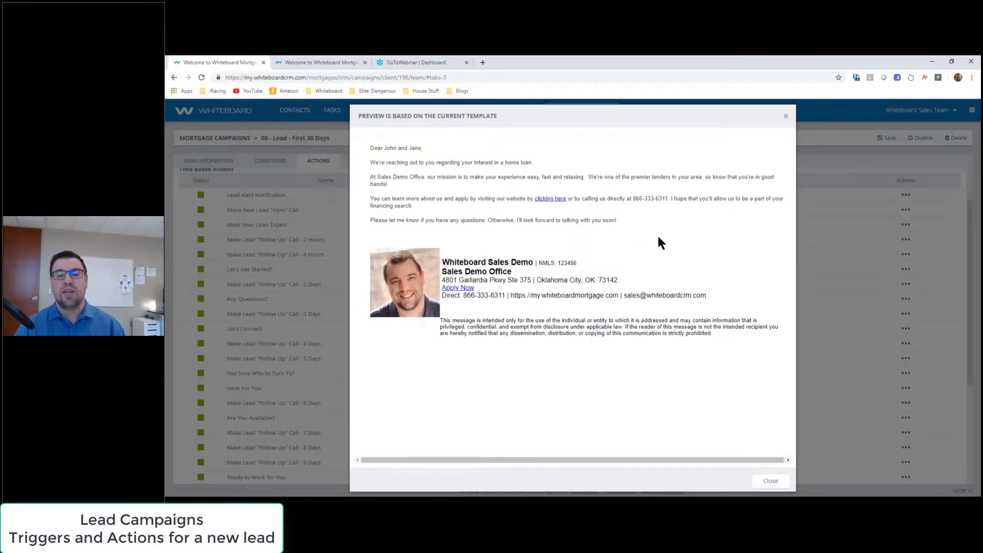
# Step: Test the email's 'clicking here' website link, then close the unreachable page it opened
pyautogui.click(551, 200)
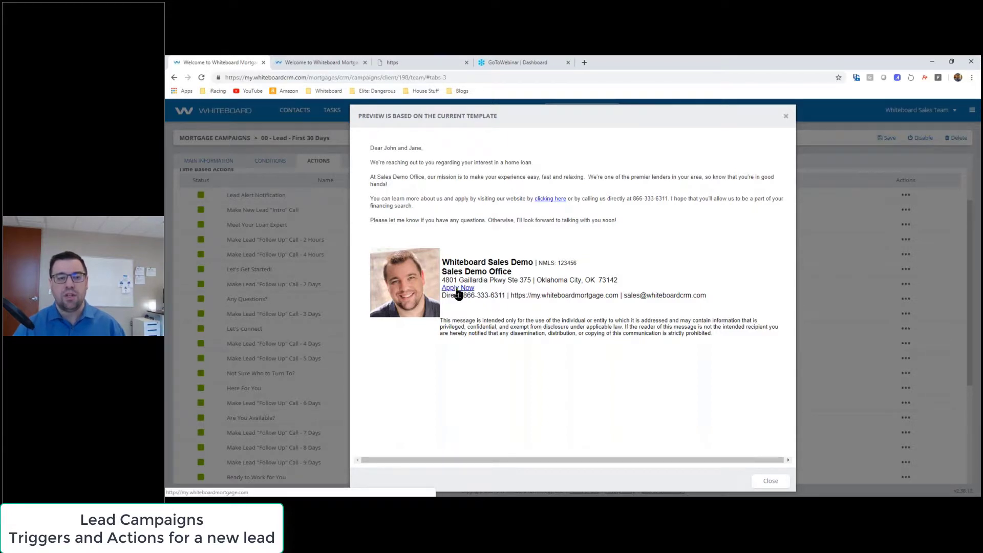
pyautogui.click(428, 61)
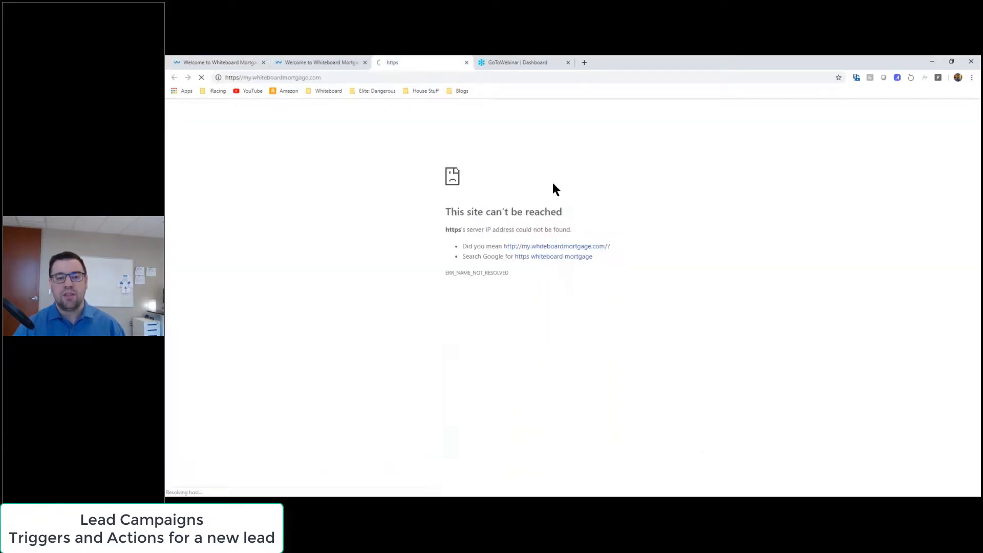
pyautogui.click(466, 62)
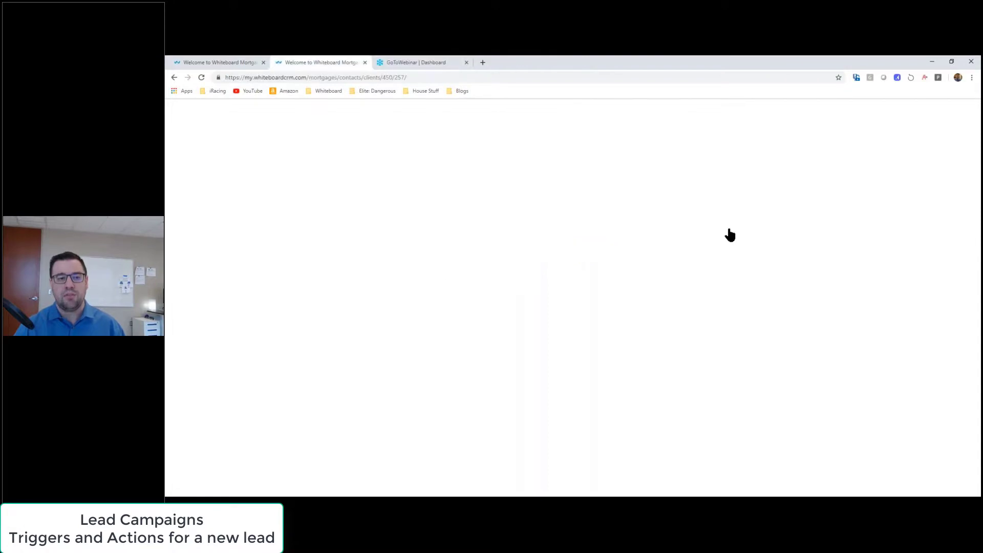
pyautogui.click(219, 61)
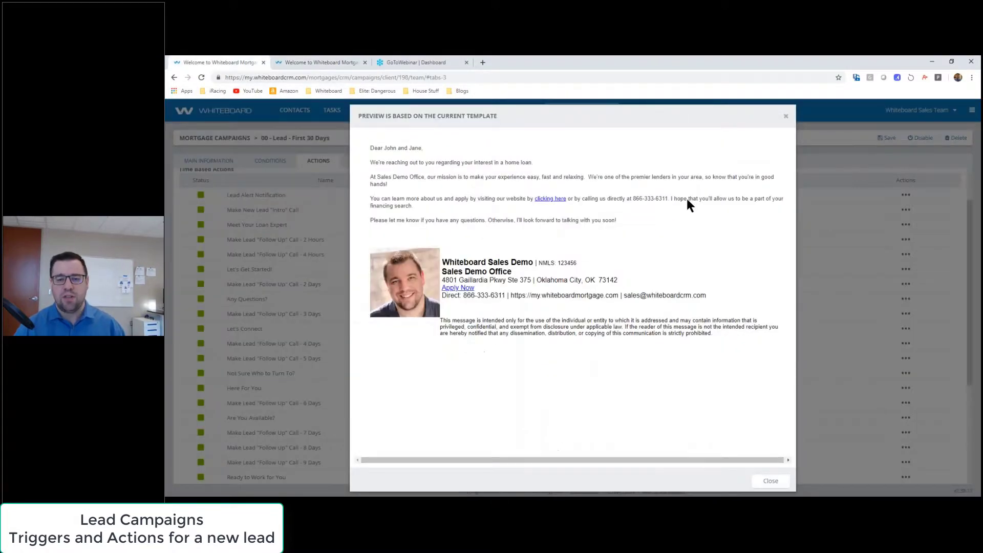
# Step: Highlight the phone number in the Meet Your Loan Expert email body, then close the preview
pyautogui.moveTo(635, 198); pyautogui.dragTo(684, 199)
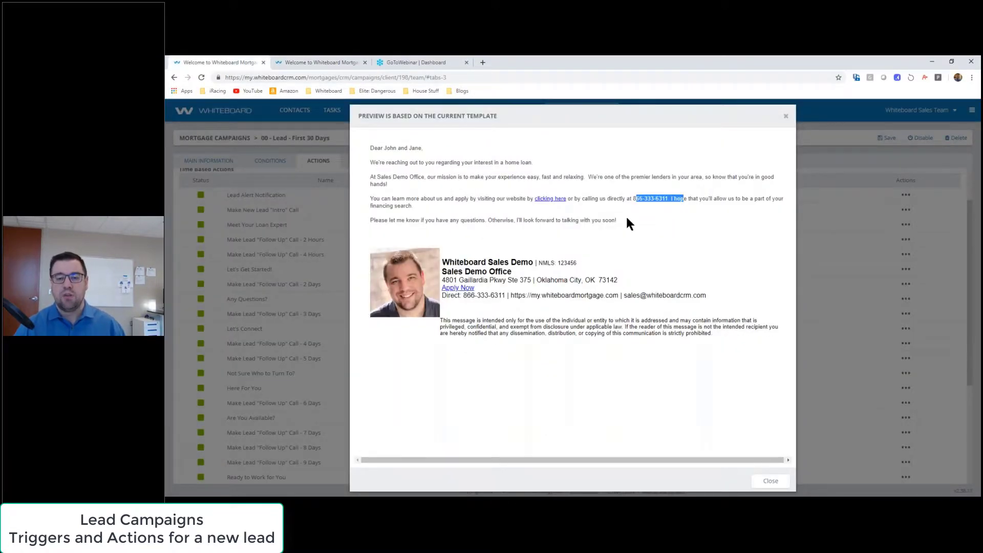
pyautogui.click(604, 221)
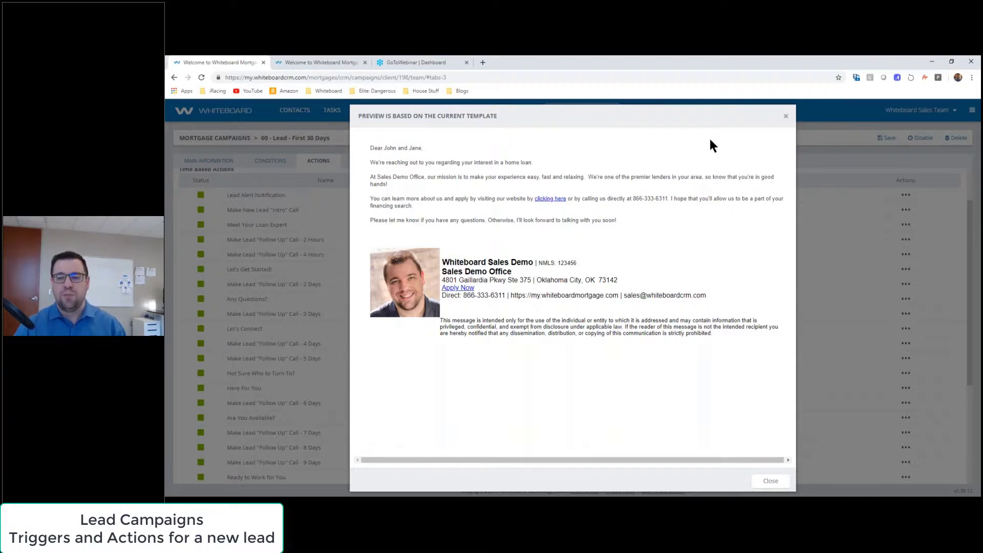
pyautogui.click(784, 117)
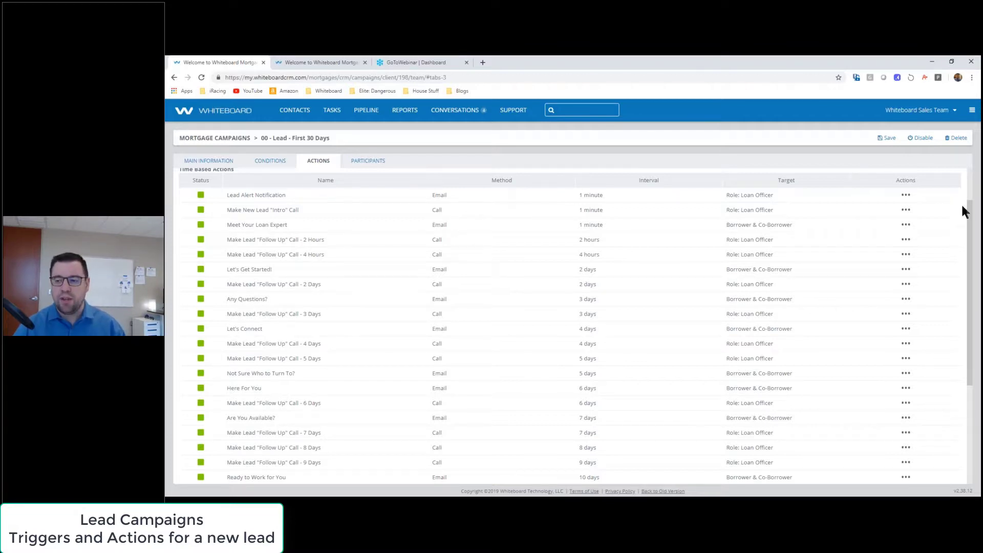
# Step: Point out the 2-hour call, 4-hour call, follow-up email and Let's Get Started! timing in Actions
pyautogui.moveTo(969, 215); pyautogui.dragTo(967, 238)
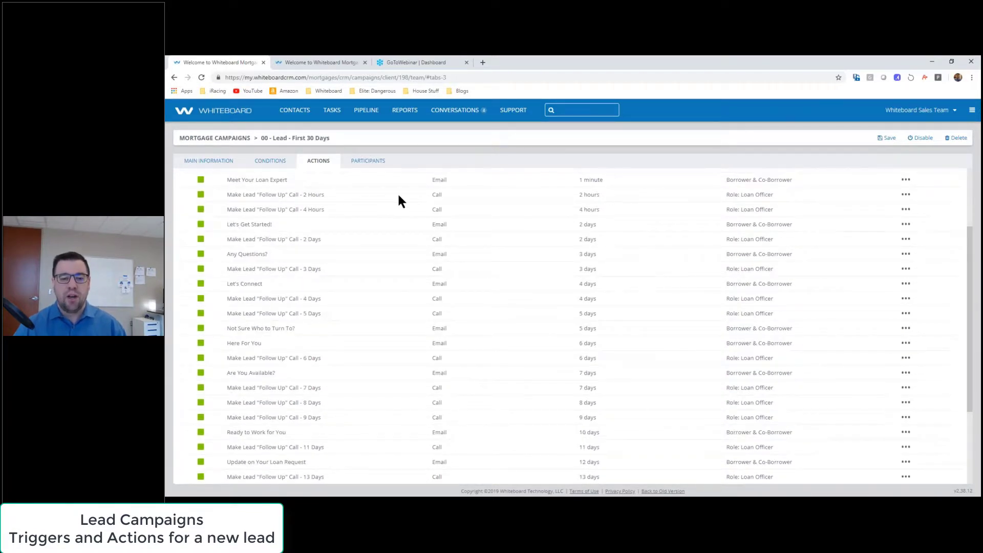
pyautogui.moveTo(534, 198); pyautogui.dragTo(610, 206)
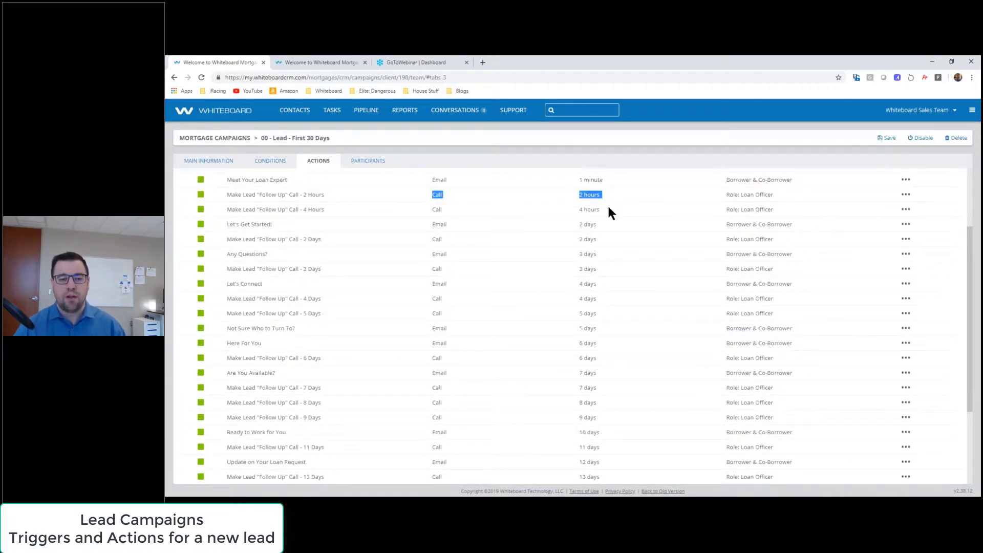
pyautogui.moveTo(420, 209); pyautogui.dragTo(656, 228)
pyautogui.click(594, 208)
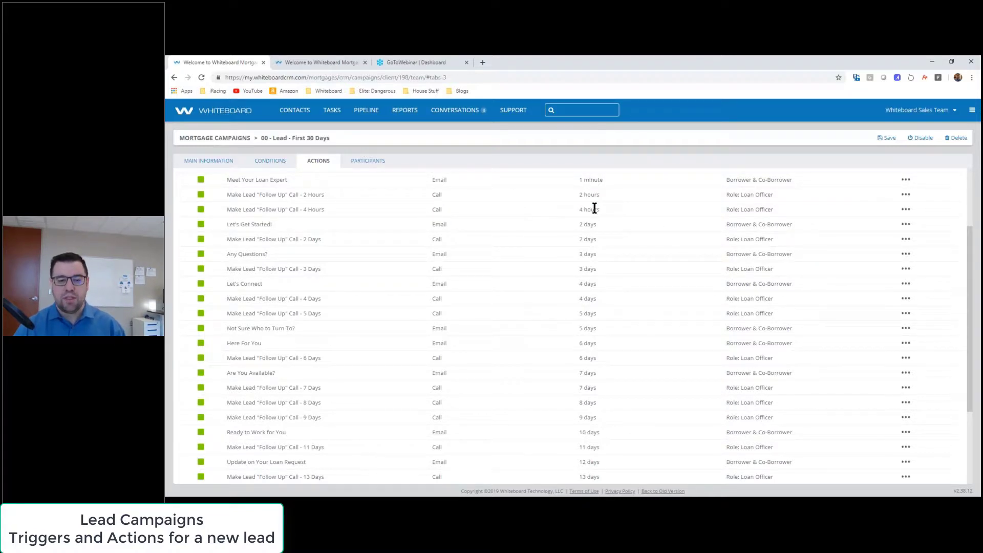
pyautogui.moveTo(423, 226); pyautogui.dragTo(672, 229)
# Step: Check the client's Pipeline Sequence stages, then preview the Let's Get Started! email from its menu
pyautogui.click(337, 63)
pyautogui.click(613, 220)
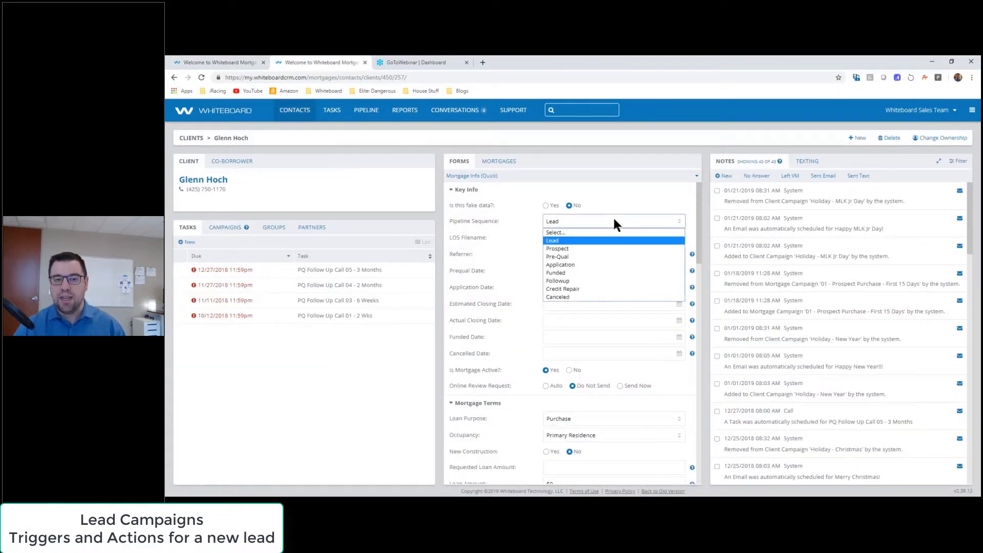
pyautogui.click(228, 63)
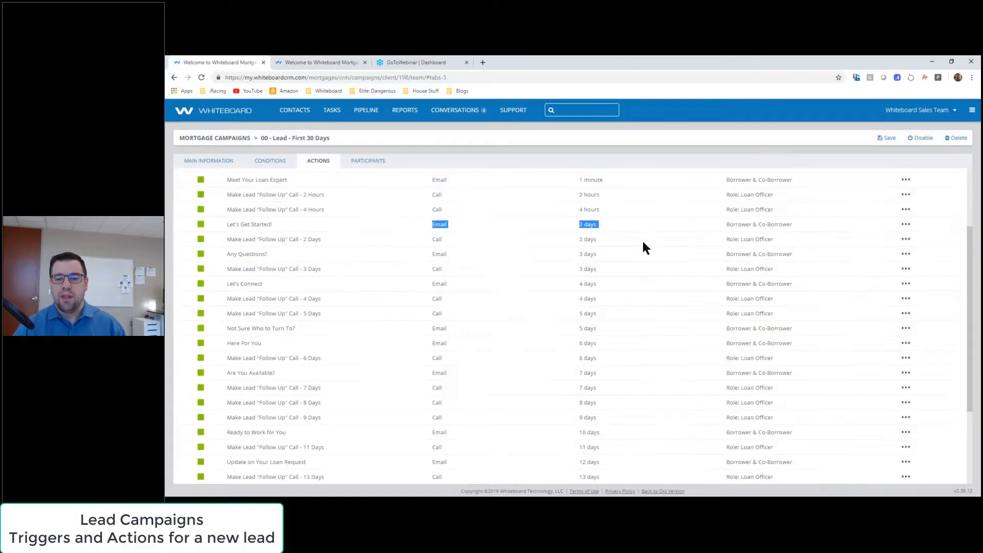
pyautogui.click(606, 233)
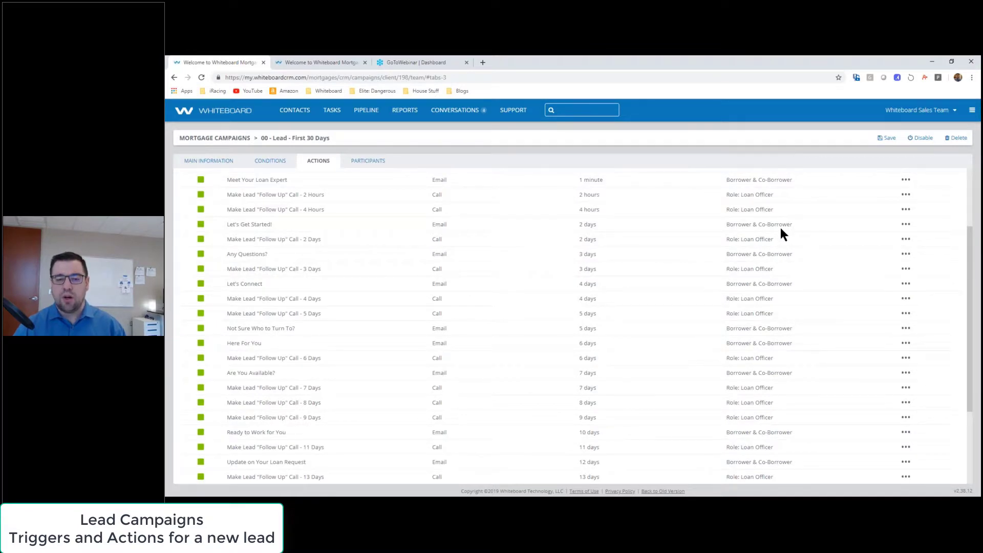
pyautogui.click(906, 224)
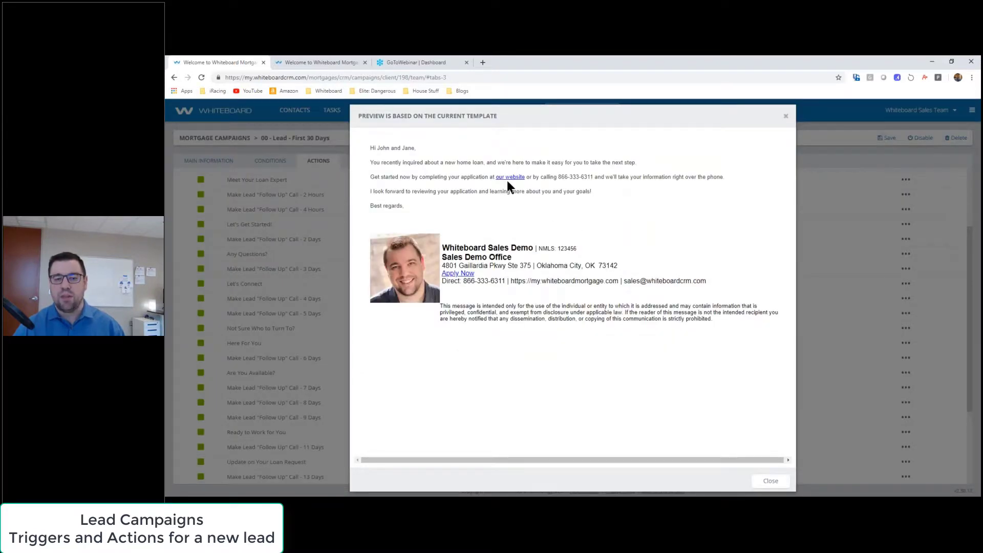
# Step: Close the Let's Get Started! preview, scroll actions down to the 30-day final call, then return to Mortgage Campaigns
pyautogui.click(785, 117)
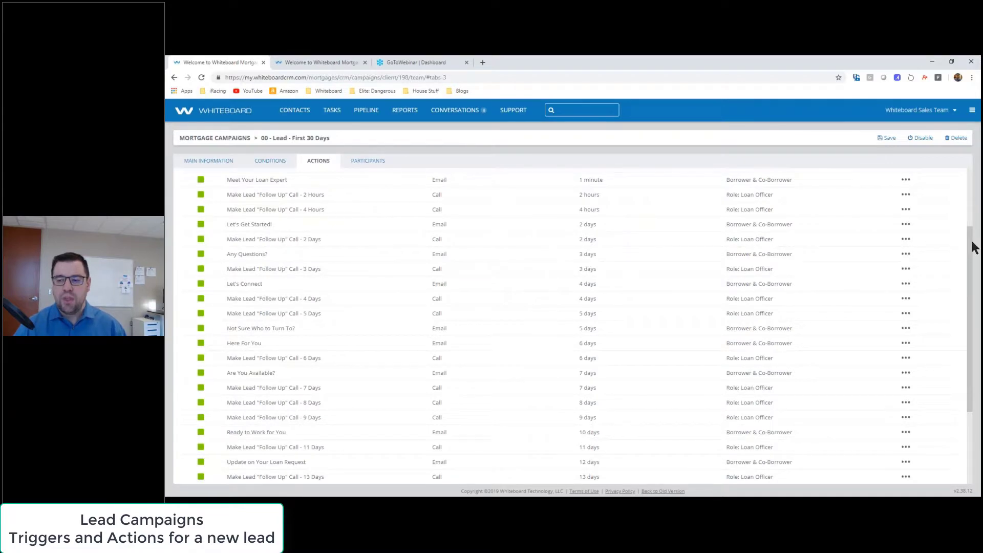
pyautogui.moveTo(970, 238)
pyautogui.mouseDown()
pyautogui.moveTo(964, 306)
pyautogui.moveTo(967, 246)
pyautogui.mouseUp()
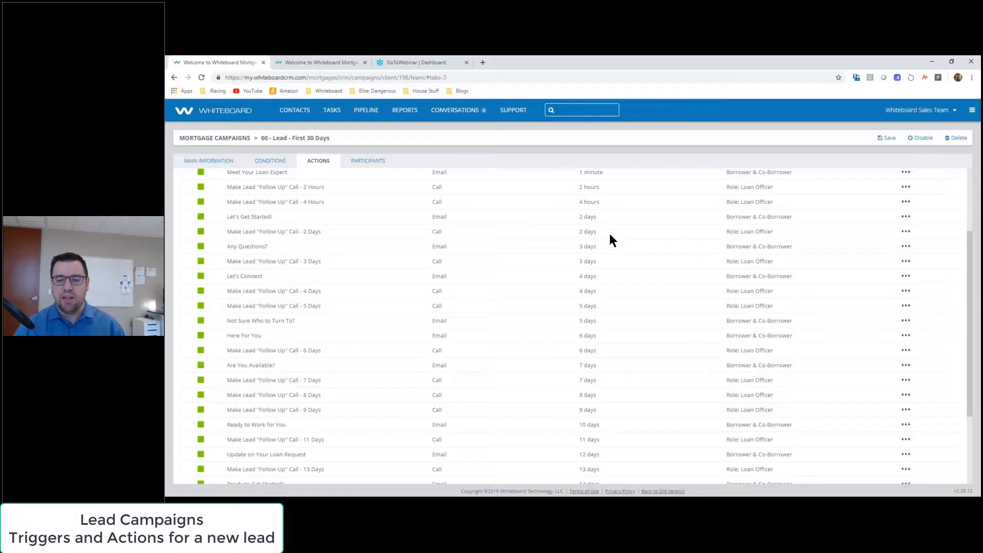
pyautogui.scroll(-3, 608, 233)
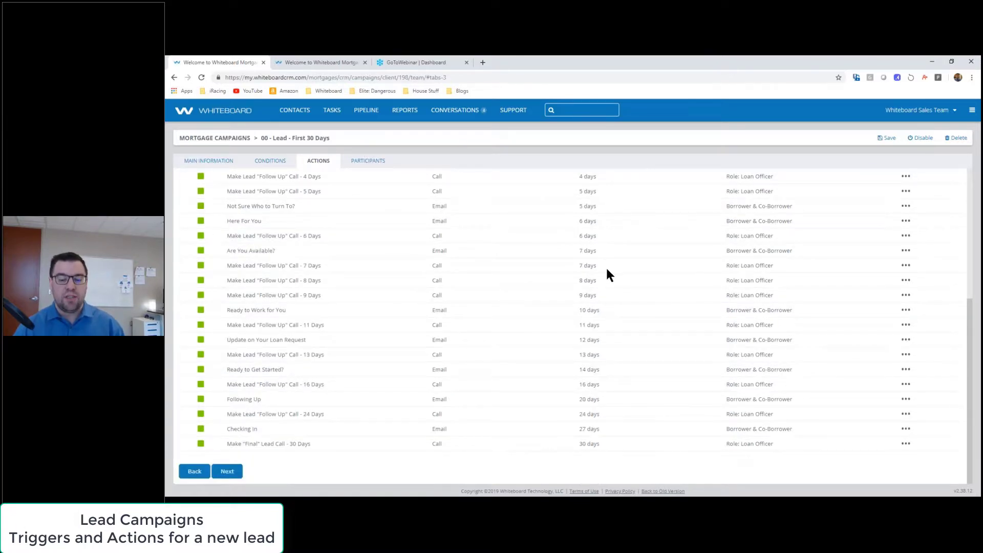
pyautogui.scroll(5, 639, 279)
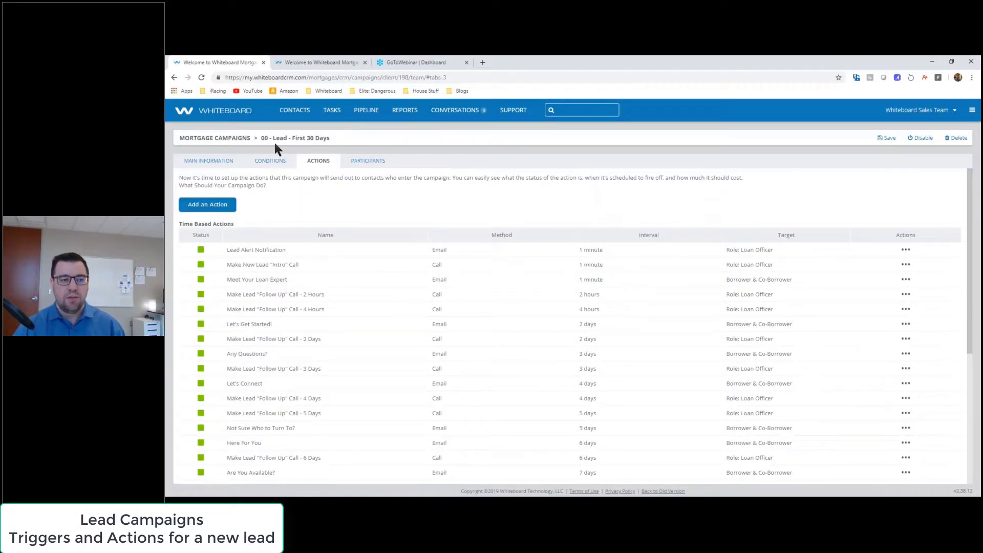
pyautogui.click(242, 139)
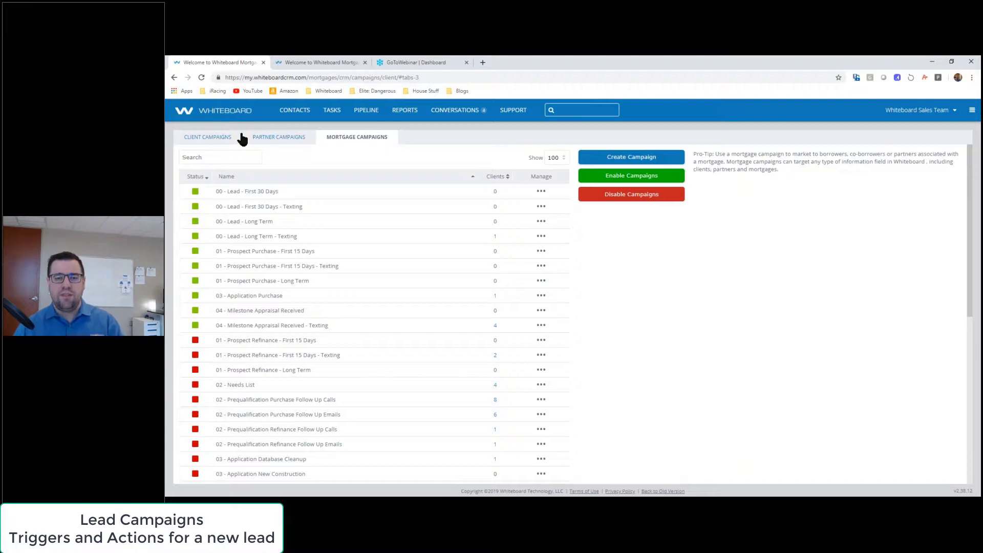
# Step: Review the contact's Pipeline Sequence stages, then open the 00 - Lead - Long Term campaign's options menu
pyautogui.click(291, 63)
pyautogui.click(624, 221)
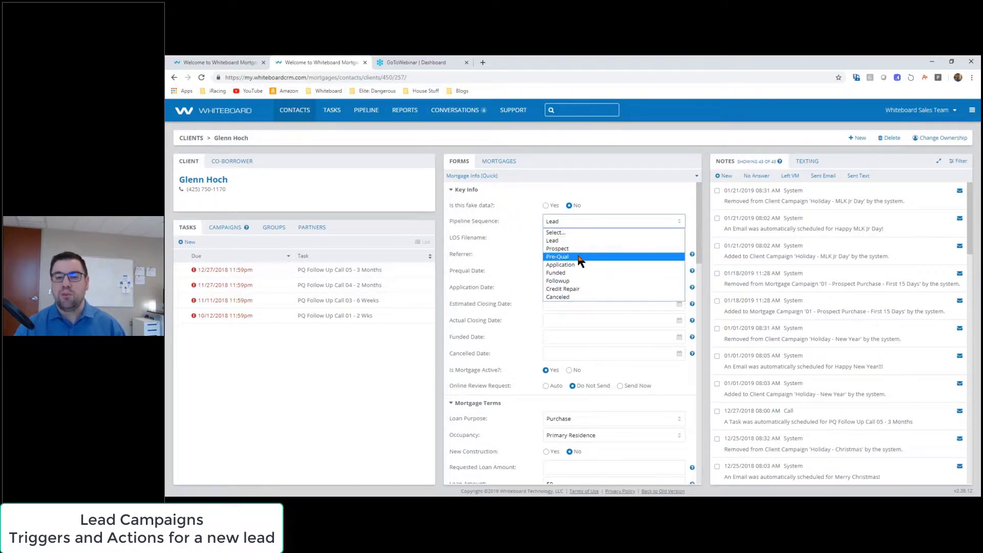
pyautogui.click(223, 62)
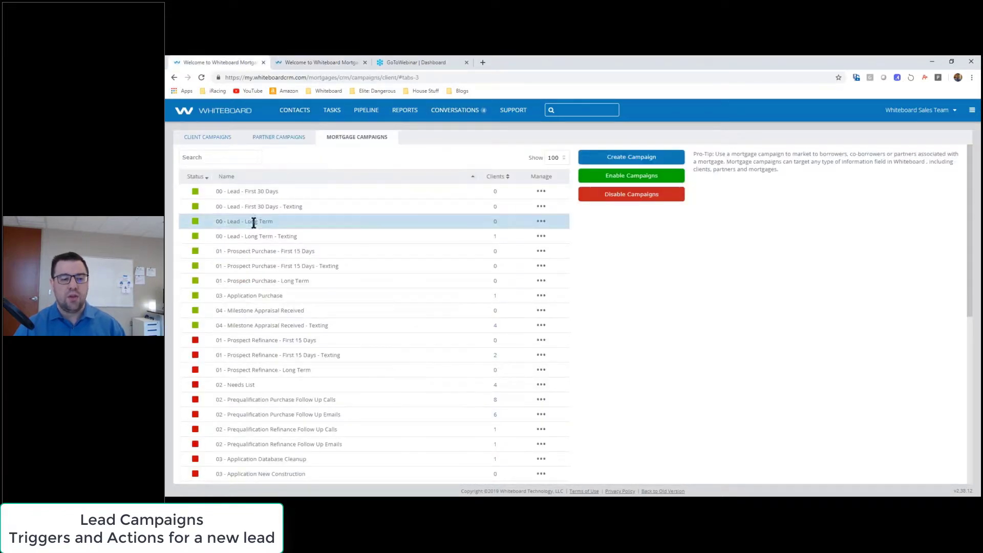
pyautogui.moveTo(218, 221)
pyautogui.mouseDown()
pyautogui.moveTo(303, 229)
pyautogui.moveTo(258, 236)
pyautogui.moveTo(237, 222)
pyautogui.mouseUp()
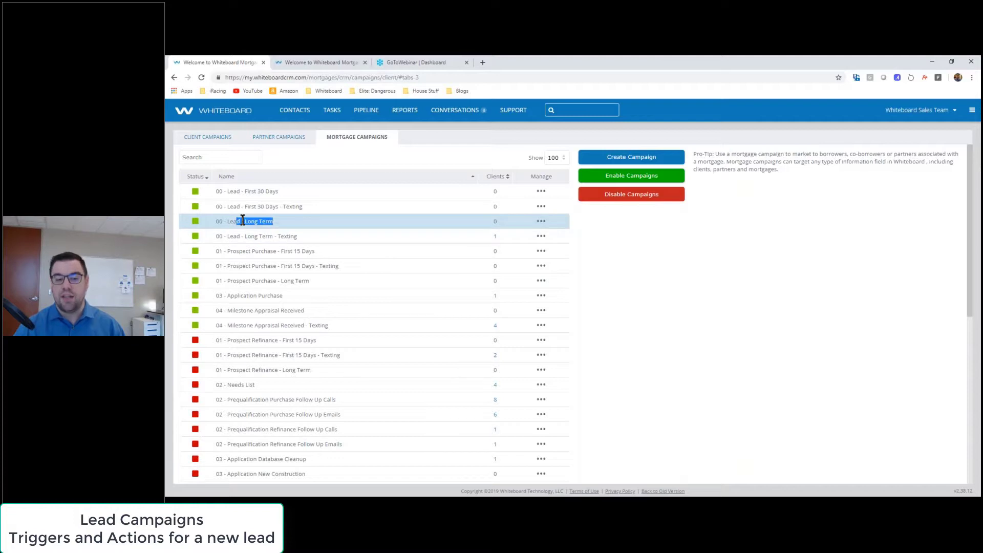
pyautogui.click(573, 224)
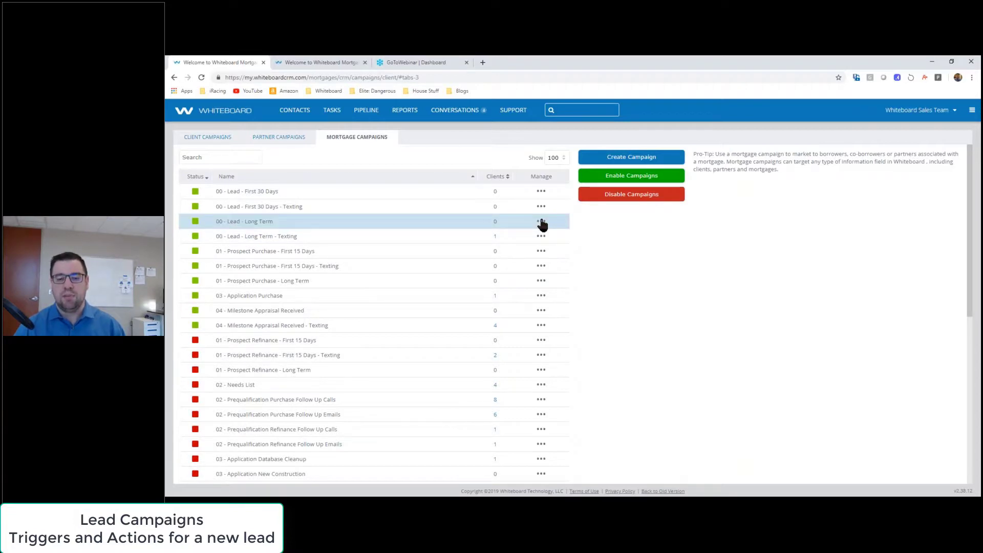
pyautogui.click(541, 223)
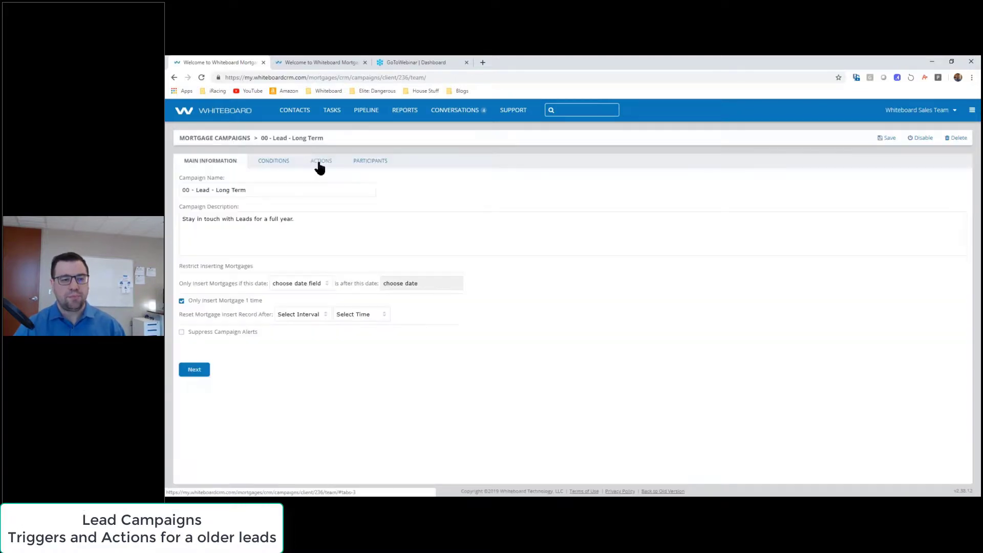
# Step: View the Long Term campaign's actions, pointing out the 3-month, 6-month and 9-month call intervals
pyautogui.click(319, 161)
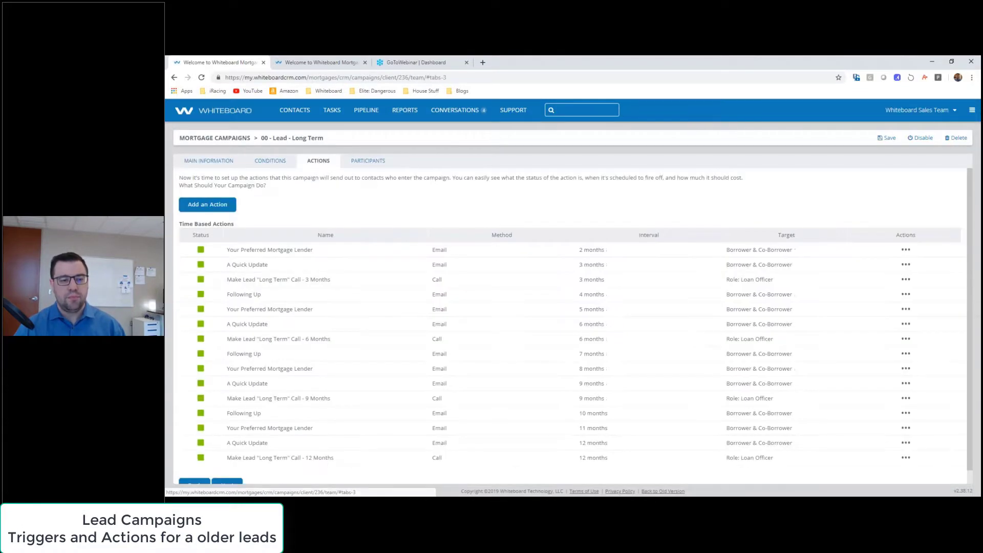
pyautogui.scroll(-1, 972, 233)
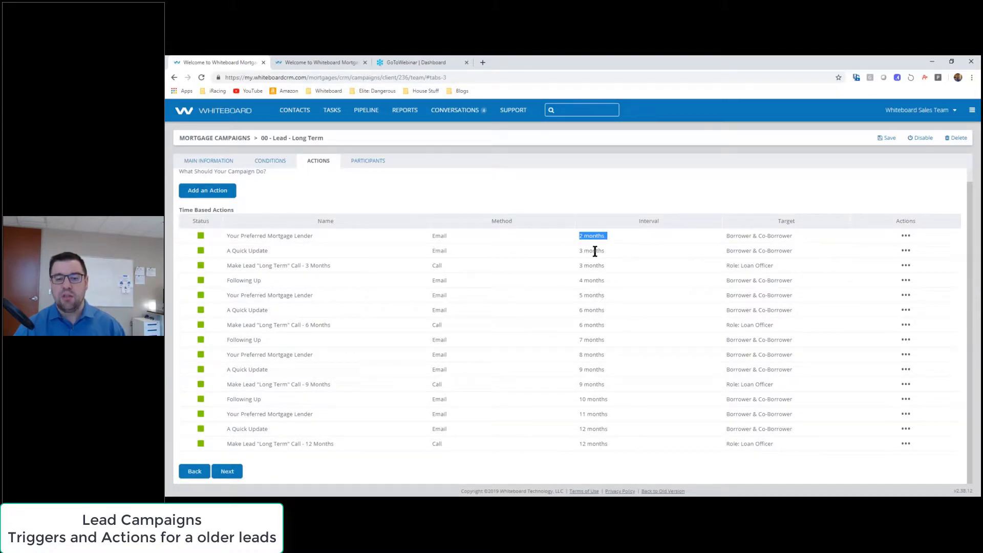
pyautogui.moveTo(573, 248); pyautogui.dragTo(650, 256)
pyautogui.moveTo(570, 268); pyautogui.dragTo(664, 271)
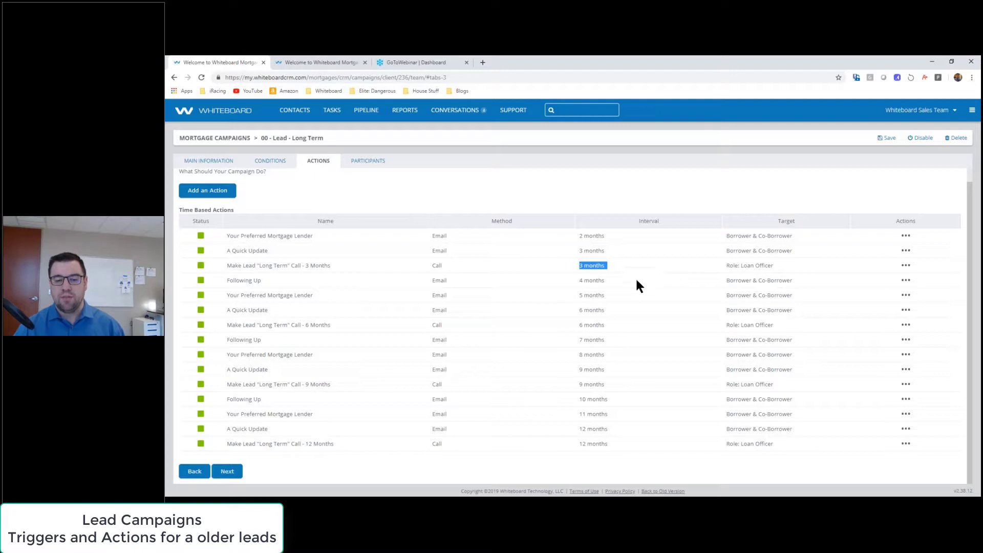
pyautogui.moveTo(576, 322); pyautogui.dragTo(656, 323)
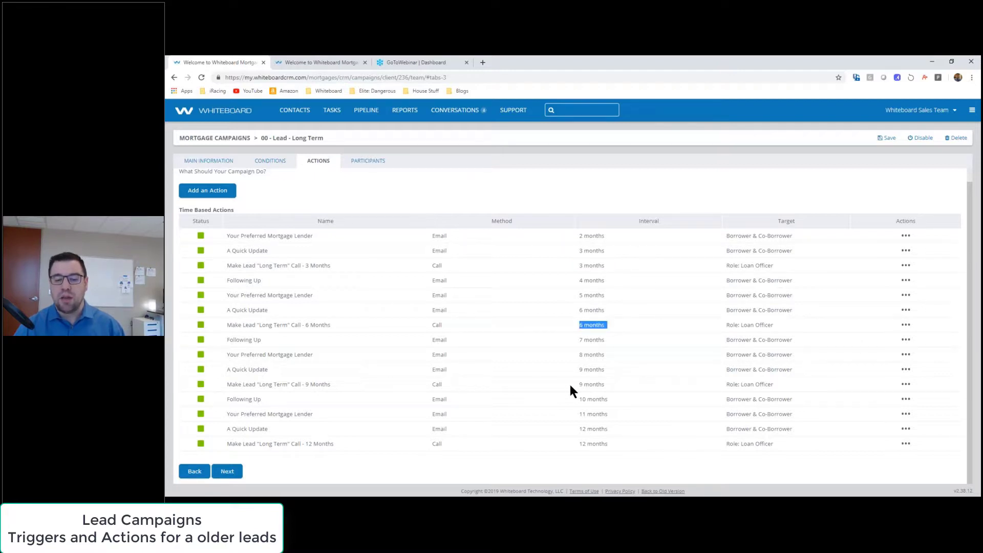
pyautogui.moveTo(569, 382); pyautogui.dragTo(644, 380)
pyautogui.click(644, 380)
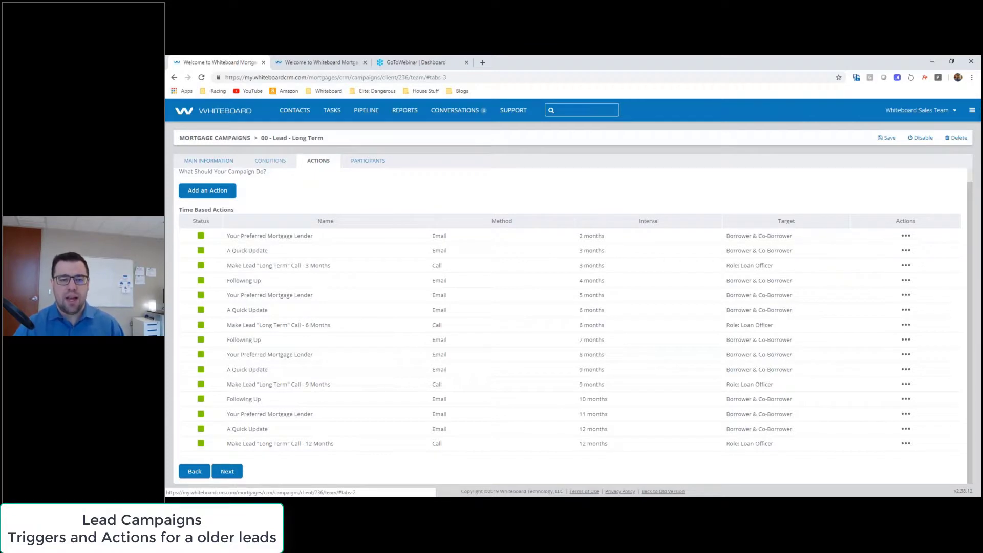
# Step: Glance at the client's contact record, then go back to the Mortgage Campaigns list
pyautogui.click(308, 63)
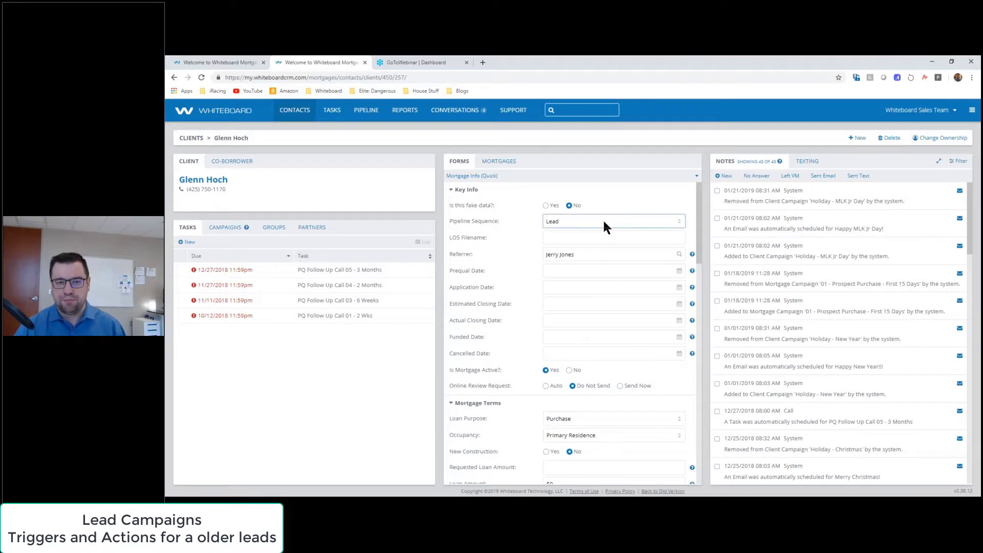
pyautogui.click(233, 62)
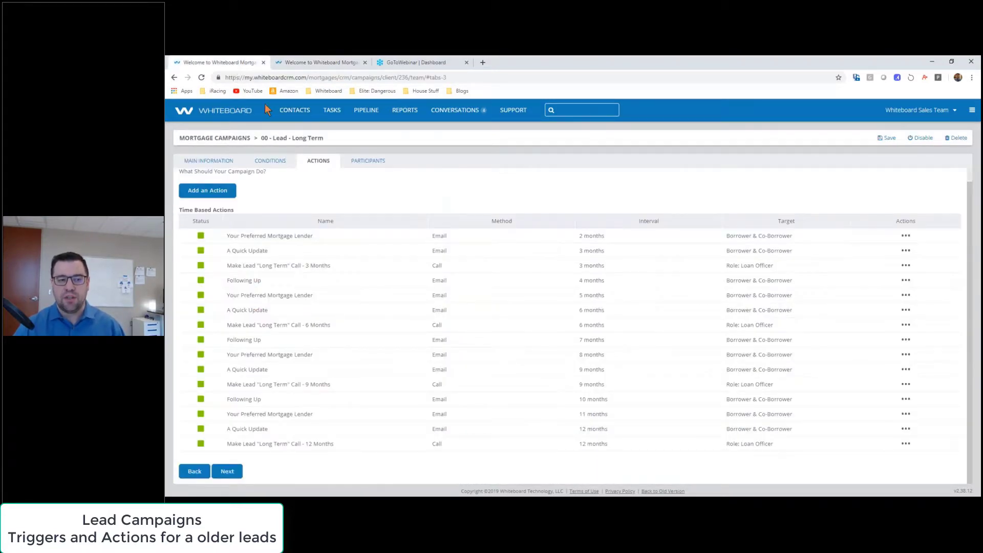
pyautogui.click(223, 139)
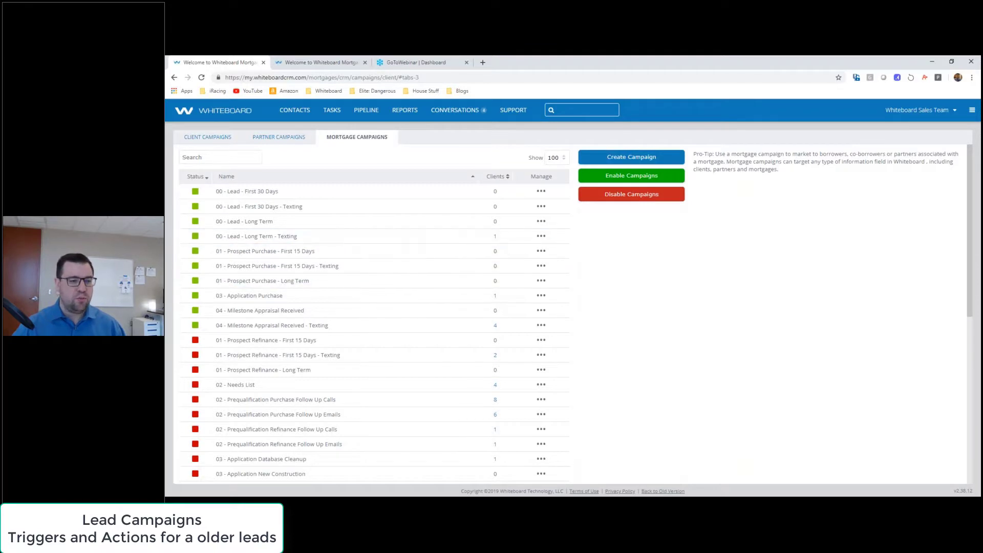
# Step: Filter campaigns by 'appr', view 04 - Milestone Appraisal Received's conditions, then switch to the client record
pyautogui.click(210, 155)
pyautogui.write('appr')
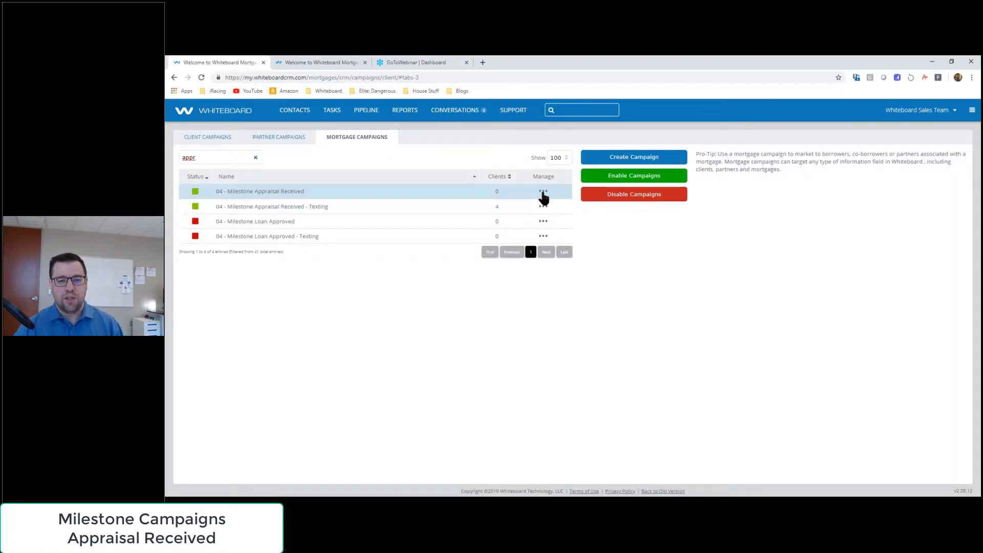
pyautogui.click(543, 196)
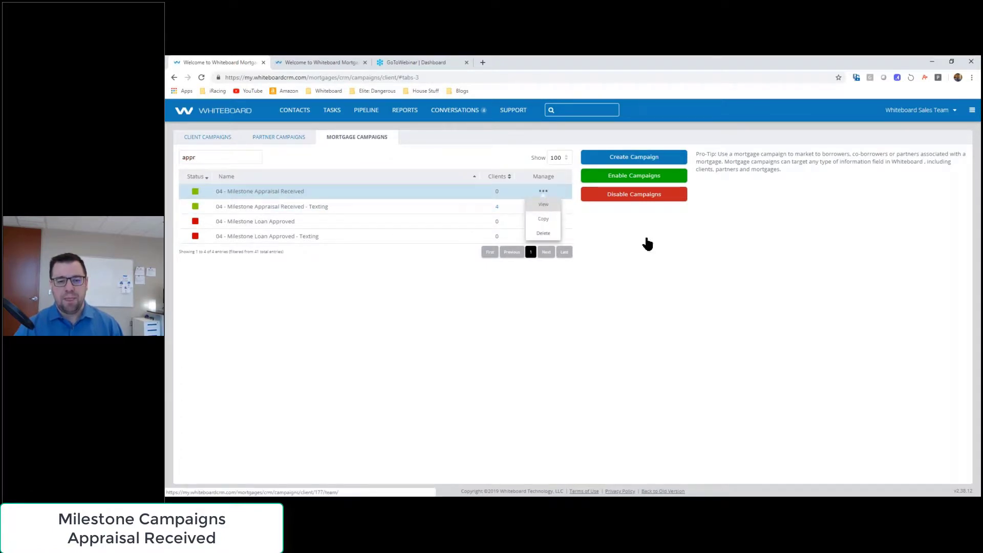
pyautogui.click(543, 204)
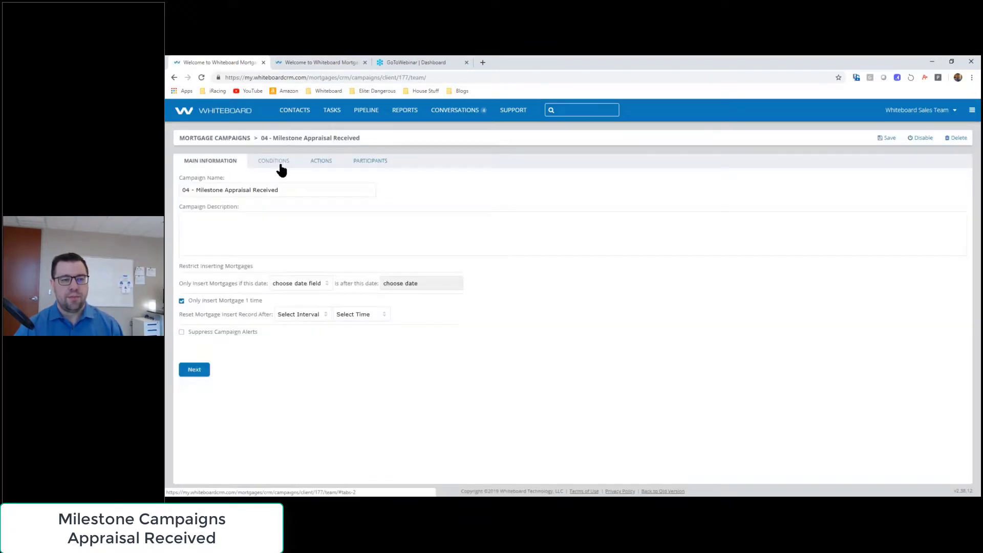
pyautogui.click(278, 161)
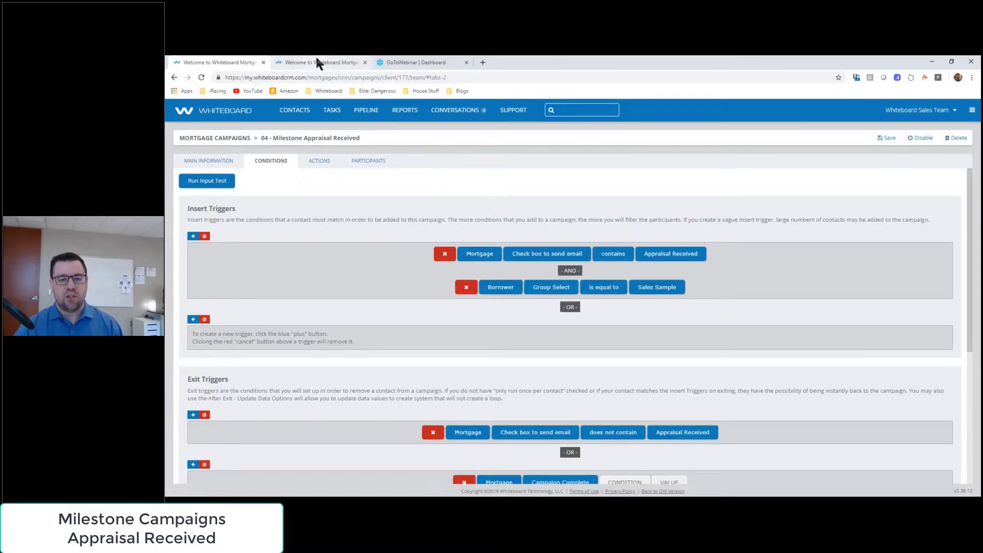
pyautogui.click(318, 62)
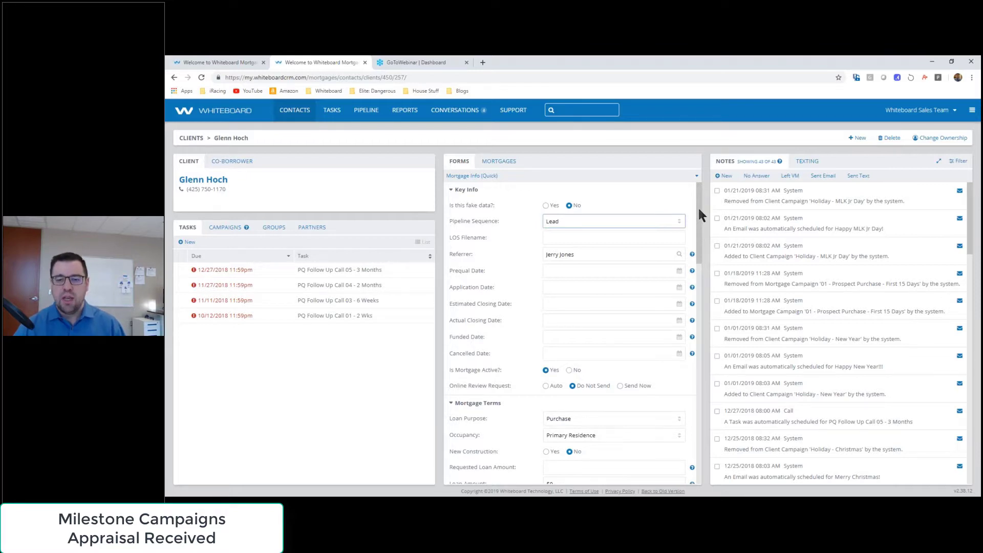
# Step: Tick Appraisal Received under Send Milestone Email Notification, save the client form, and return to the campaign
pyautogui.moveTo(699, 209); pyautogui.dragTo(701, 437)
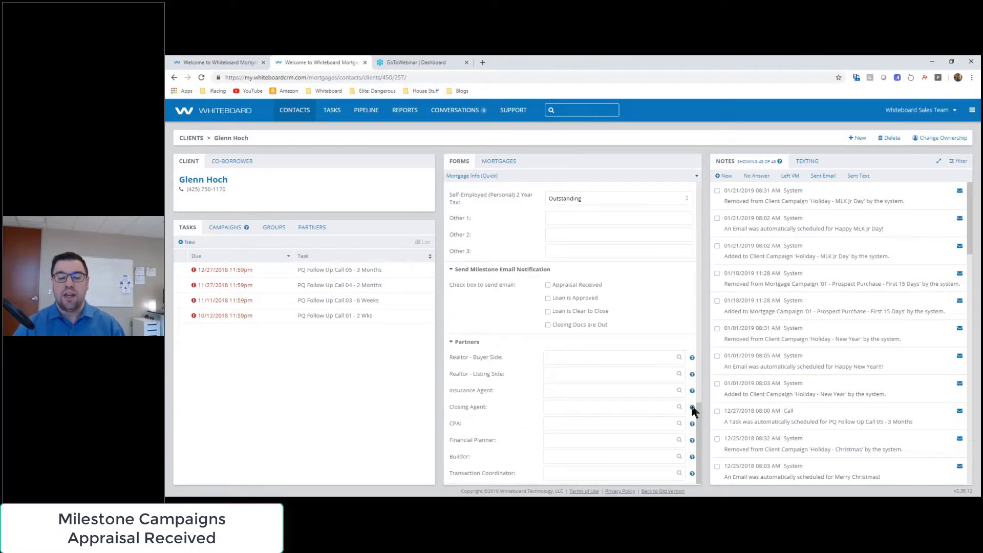
pyautogui.click(548, 284)
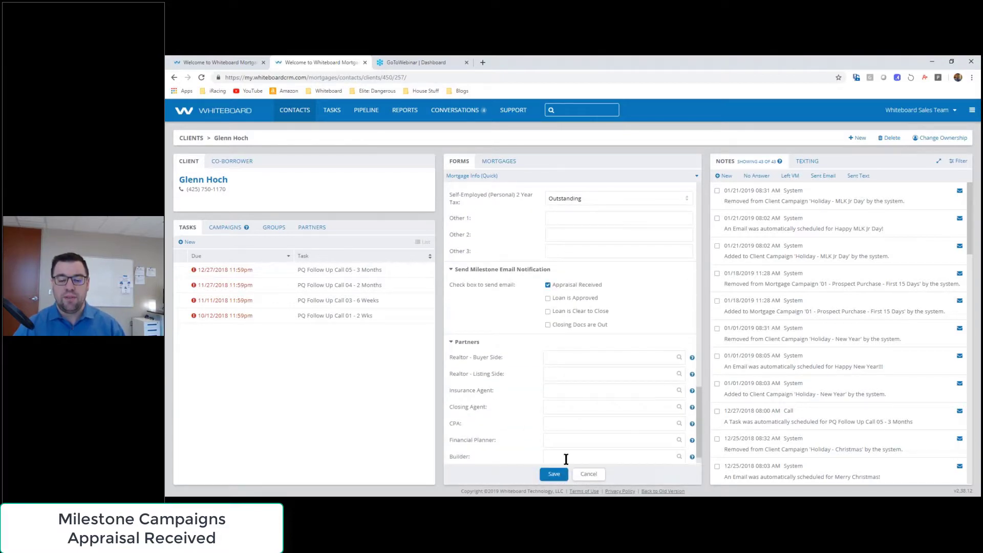
pyautogui.click(553, 475)
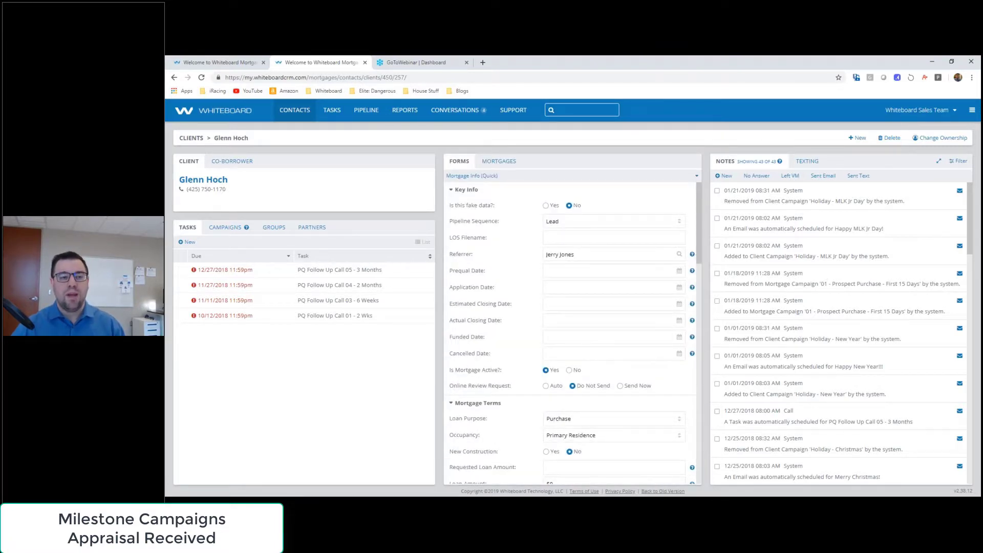
pyautogui.click(230, 62)
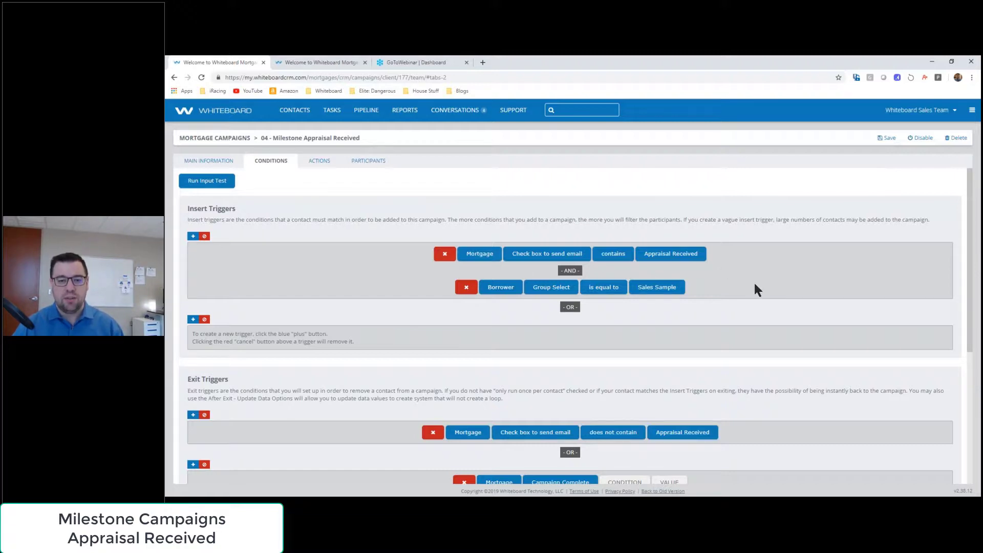
# Step: Show the appraisal campaign's actions: 1-minute emails to RE agents, builder, and Borrower & Co-Borrower
pyautogui.click(319, 162)
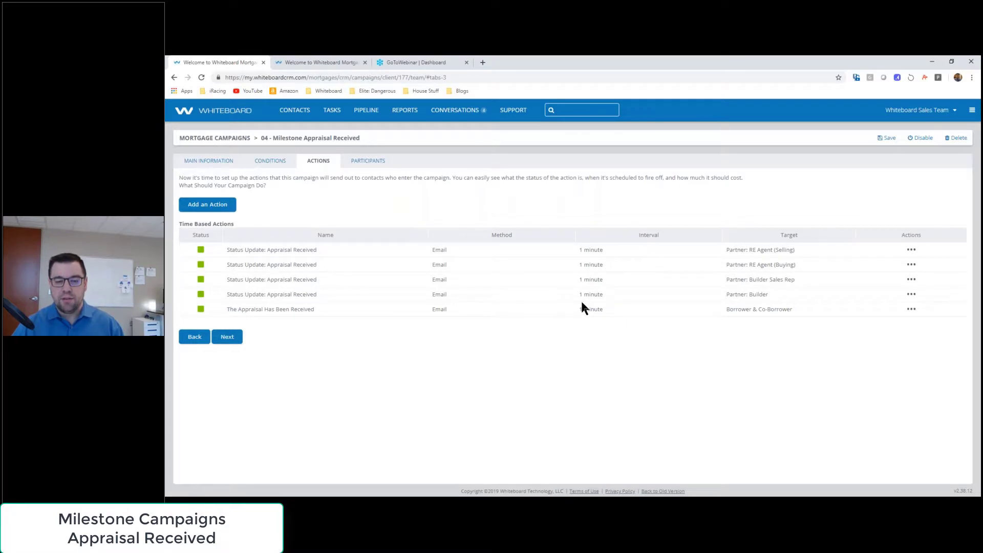
pyautogui.moveTo(233, 249); pyautogui.dragTo(336, 251)
pyautogui.doubleClick(439, 250)
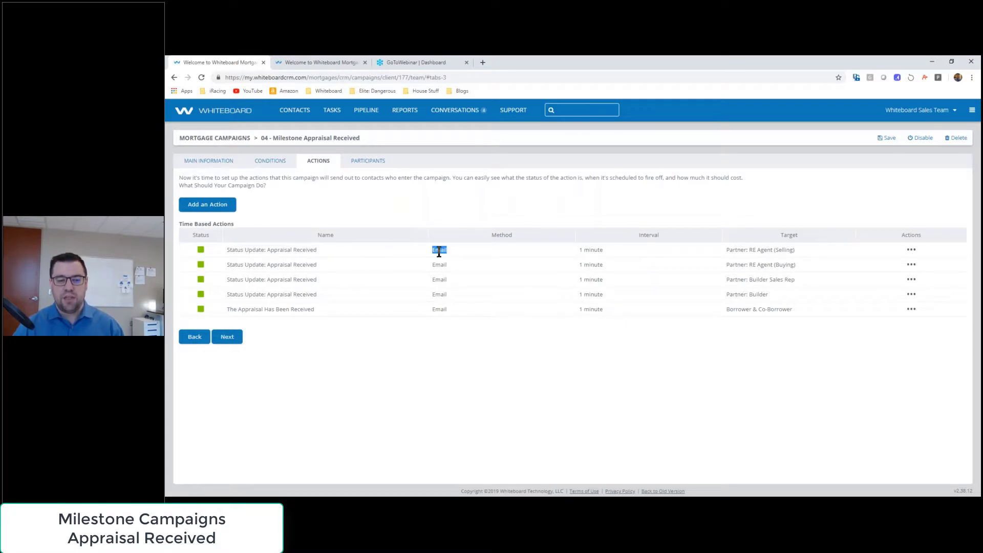
pyautogui.tripleClick(594, 251)
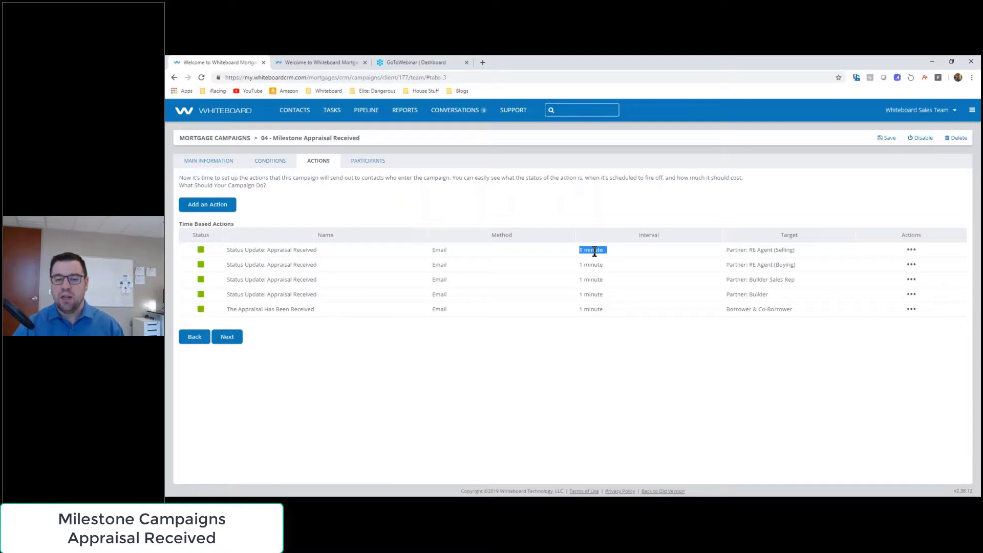
pyautogui.tripleClick(759, 256)
pyautogui.tripleClick(772, 264)
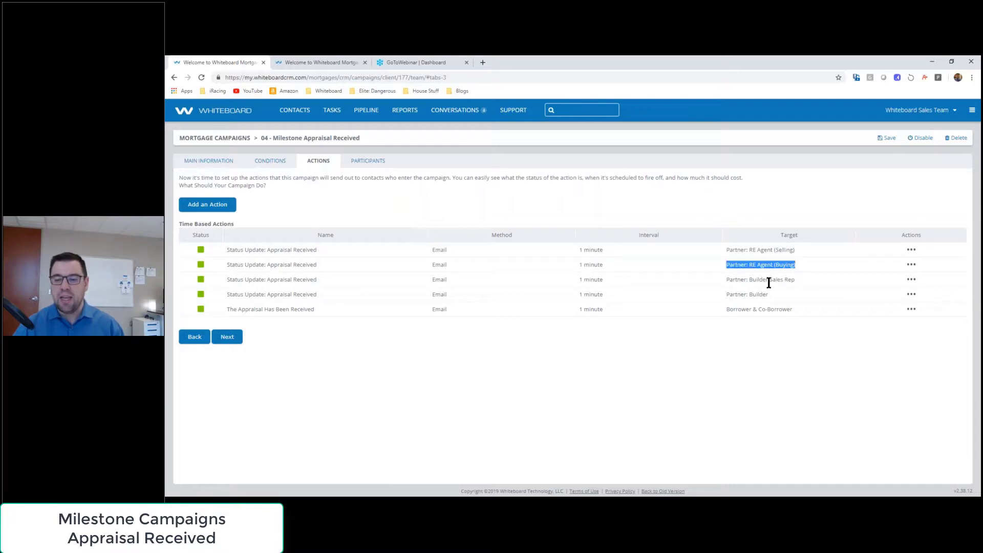
pyautogui.tripleClick(769, 280)
pyautogui.tripleClick(753, 294)
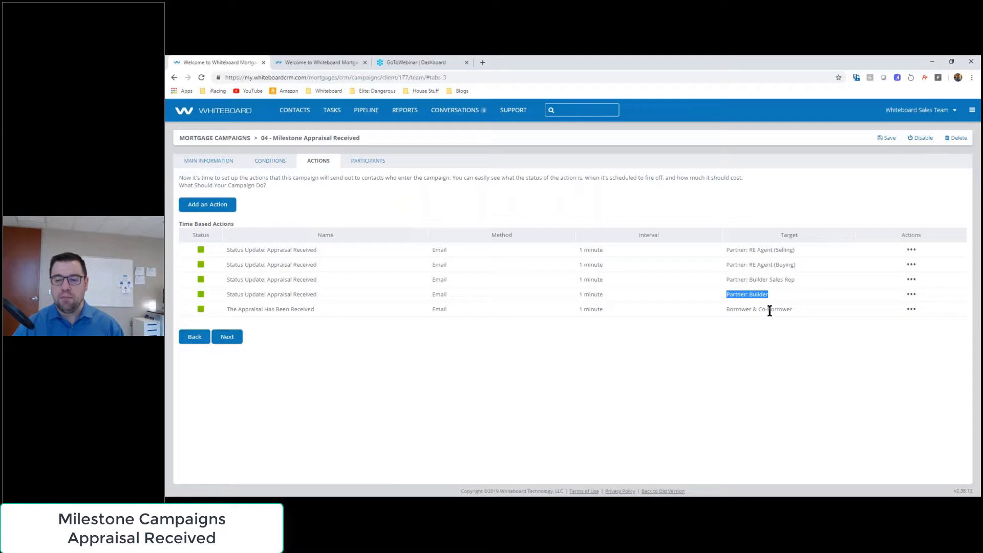
pyautogui.tripleClick(768, 310)
pyautogui.click(633, 365)
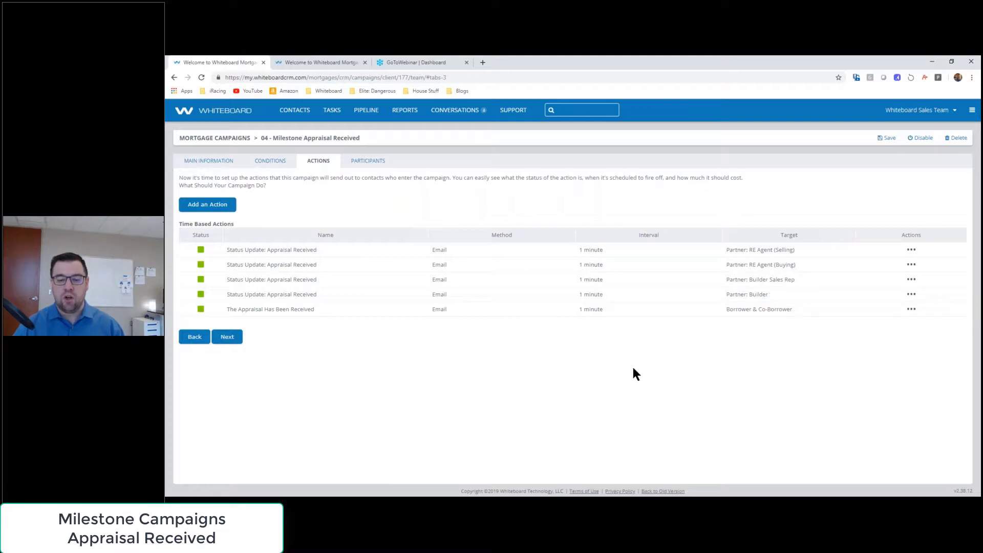
# Step: Preview the Borrower & Co-Borrower appraisal received email, then close it
pyautogui.click(912, 308)
pyautogui.click(904, 322)
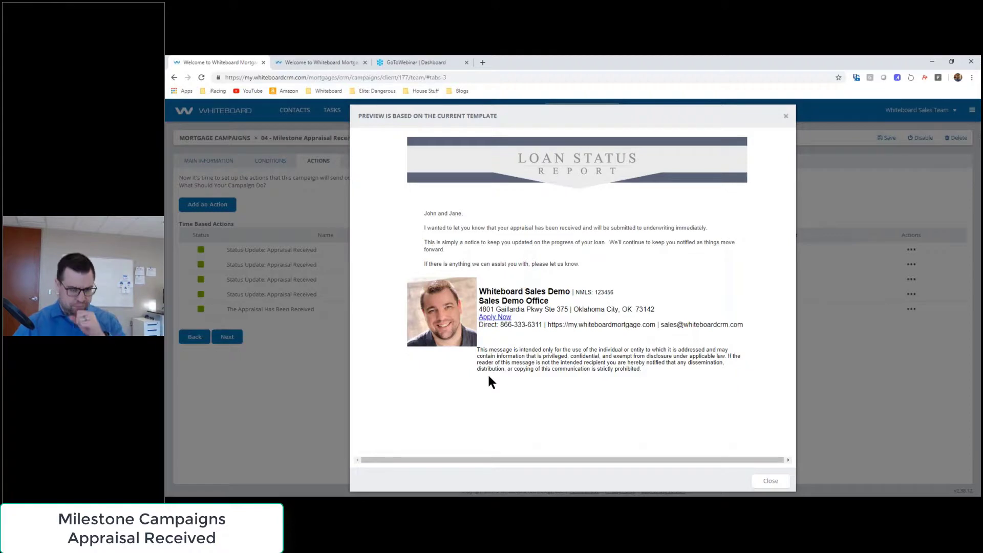
pyautogui.click(764, 481)
pyautogui.click(911, 310)
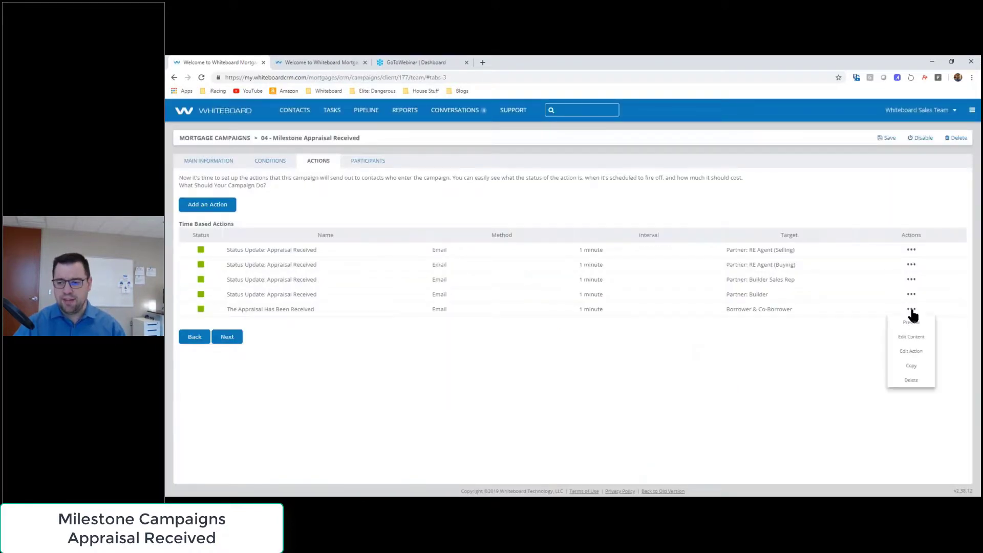
pyautogui.click(907, 339)
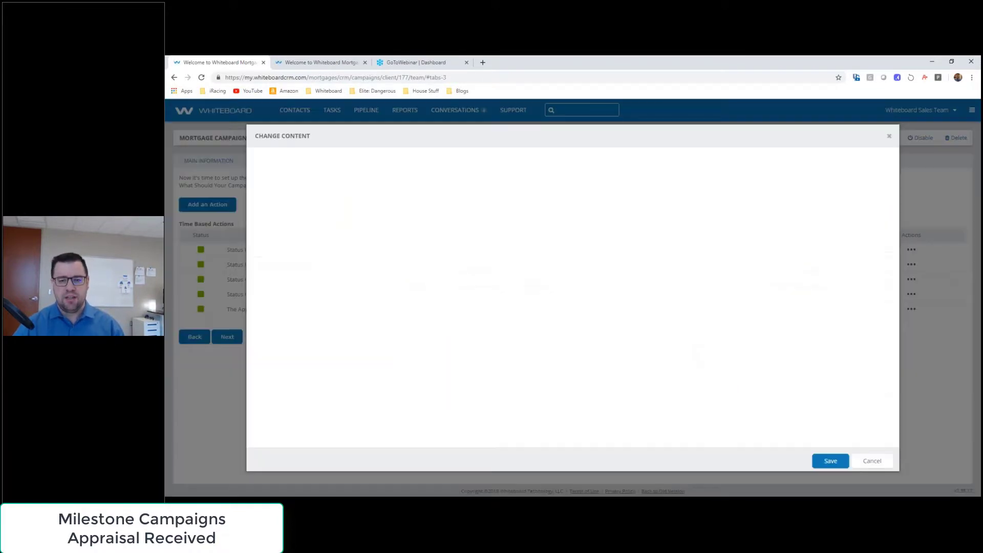
pyautogui.click(634, 357)
pyautogui.click(446, 337)
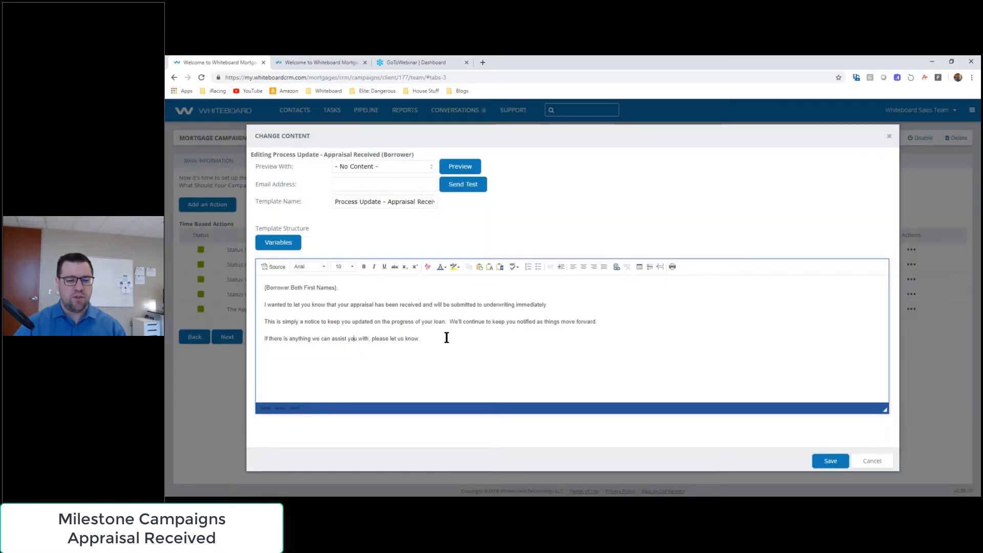
pyautogui.write('Ch')
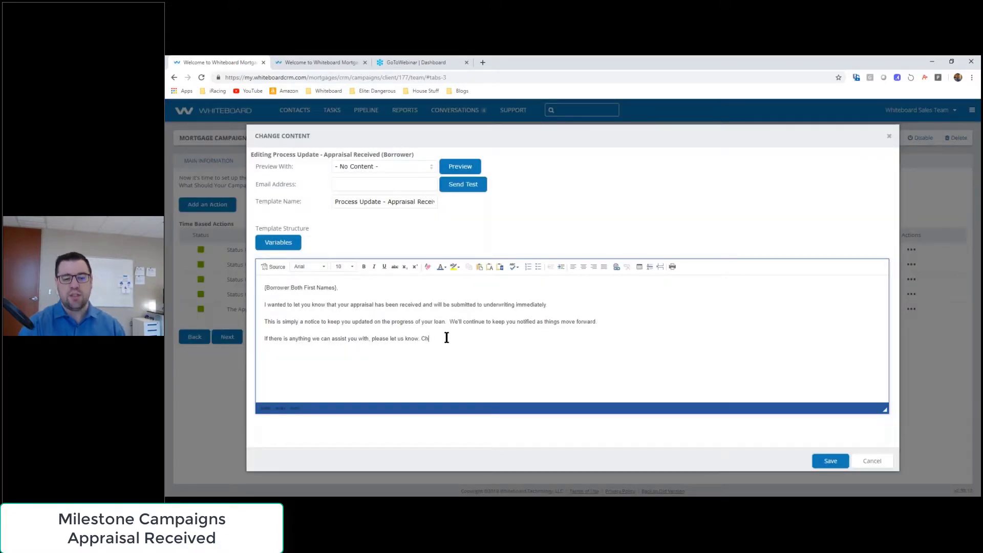
pyautogui.write('ange what it says')
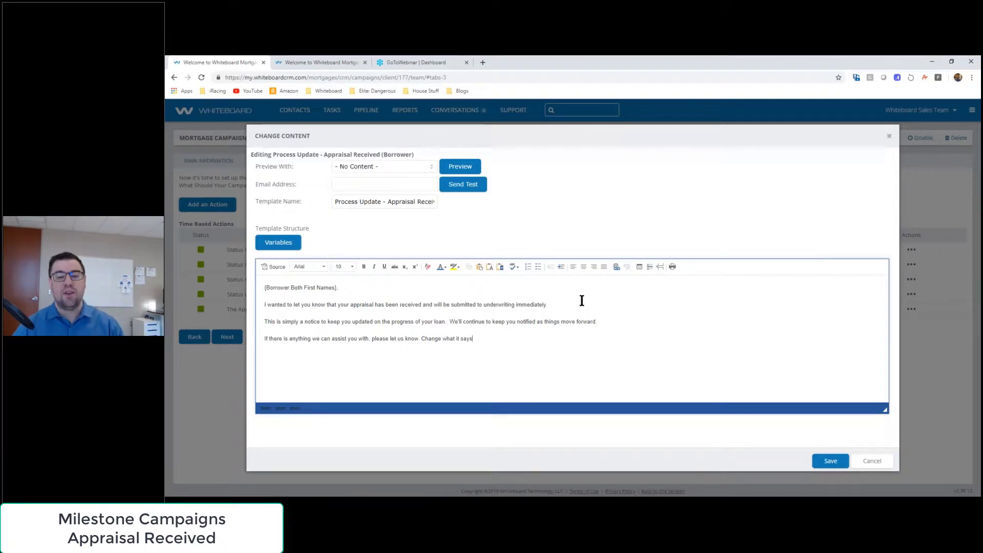
pyautogui.click(871, 463)
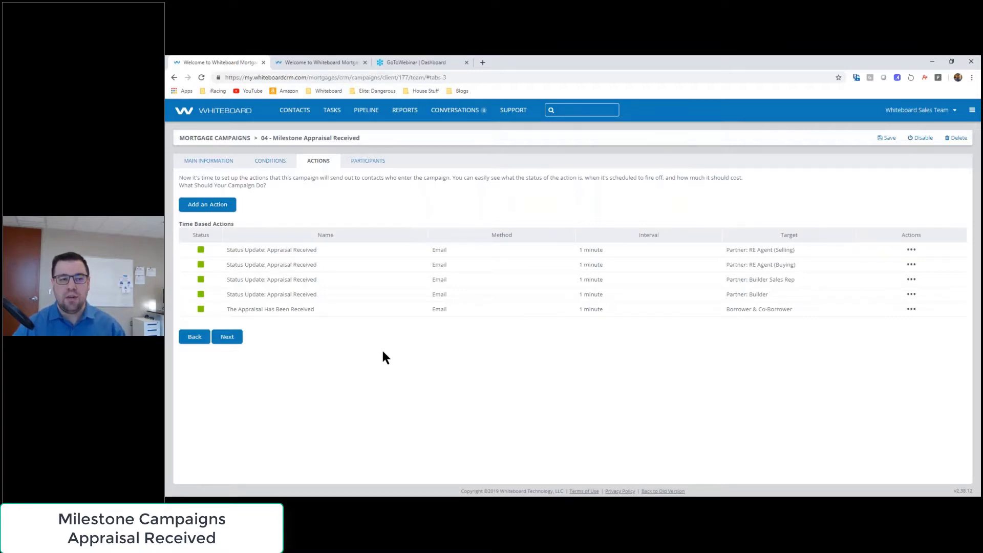
pyautogui.click(229, 139)
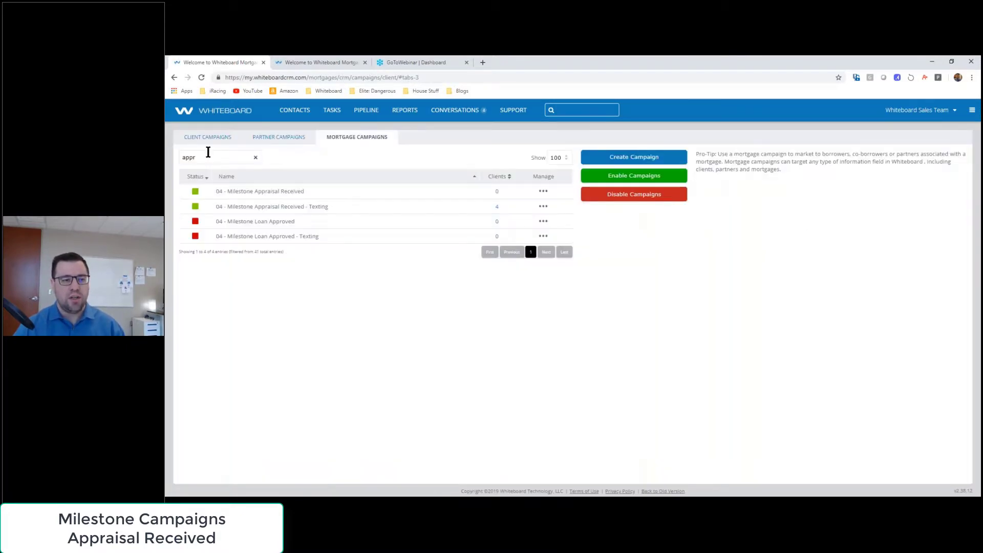
# Step: Replace the 'appr' search filter with 'cred' to show 08 - Credit Repair, then switch to the client record
pyautogui.moveTo(232, 158); pyautogui.dragTo(183, 157)
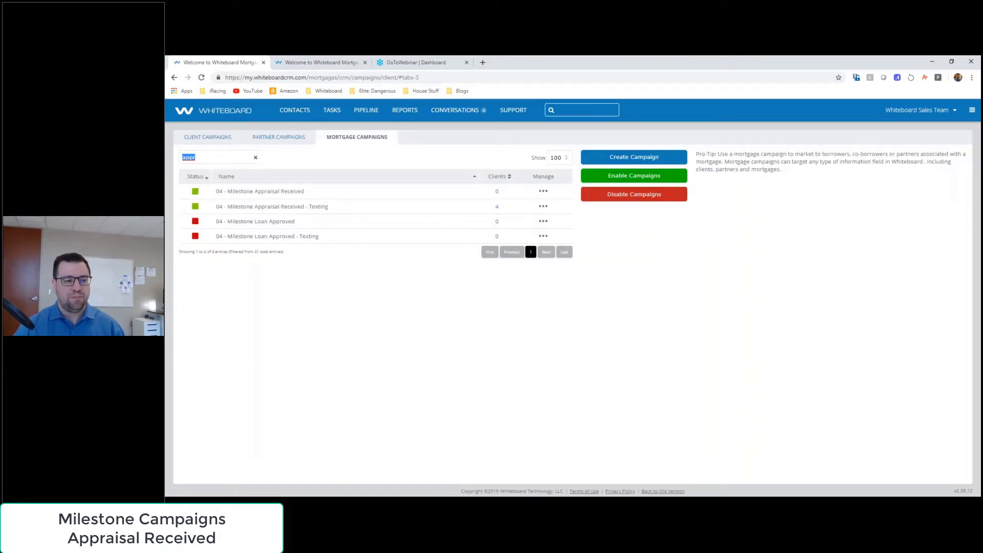
pyautogui.write('cred')
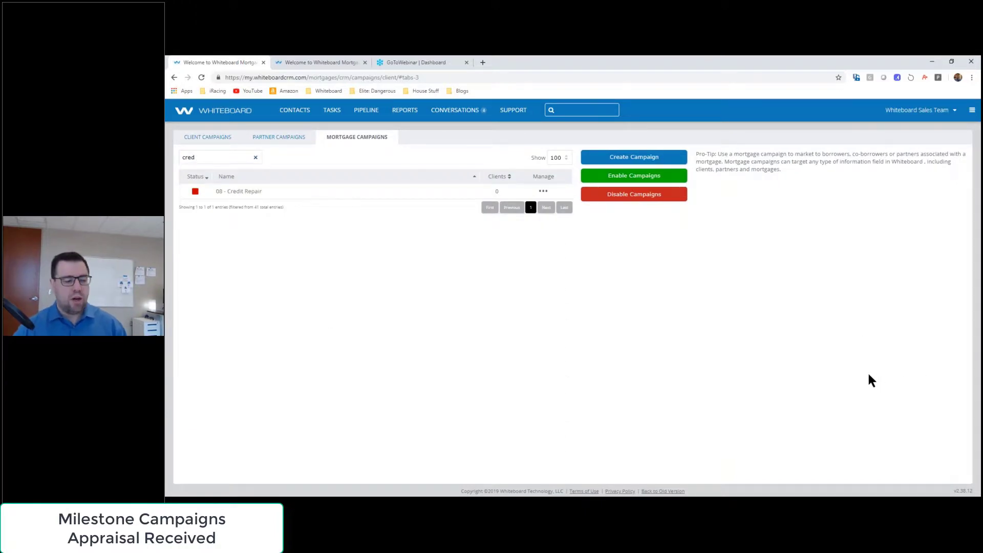
pyautogui.click(330, 61)
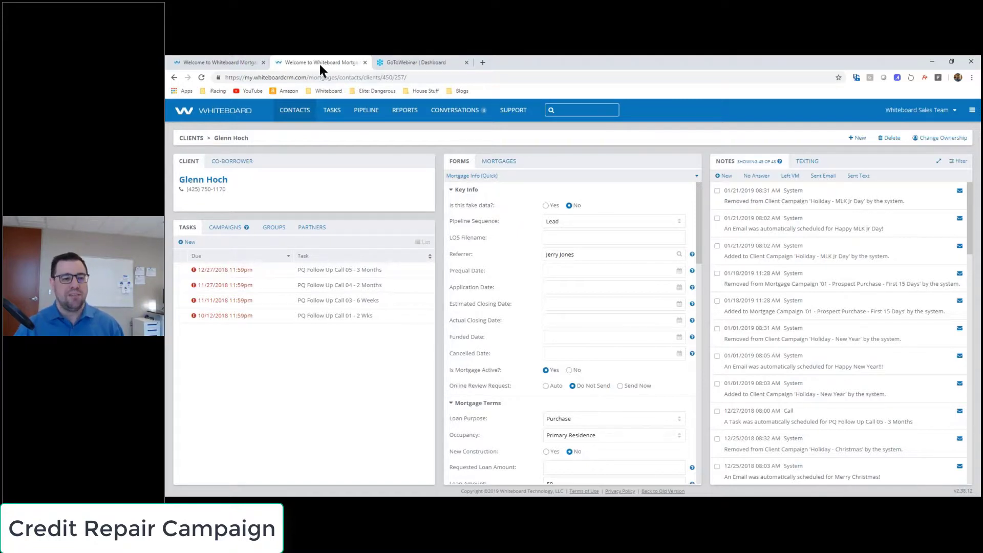
# Step: Set the client's Pipeline Sequence to Credit Repair and save it
pyautogui.click(574, 222)
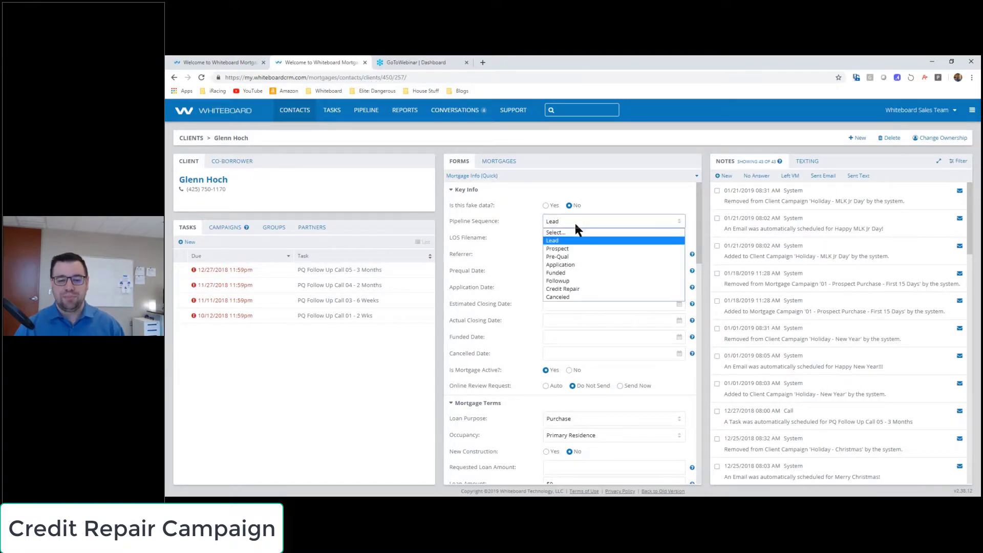
pyautogui.click(577, 289)
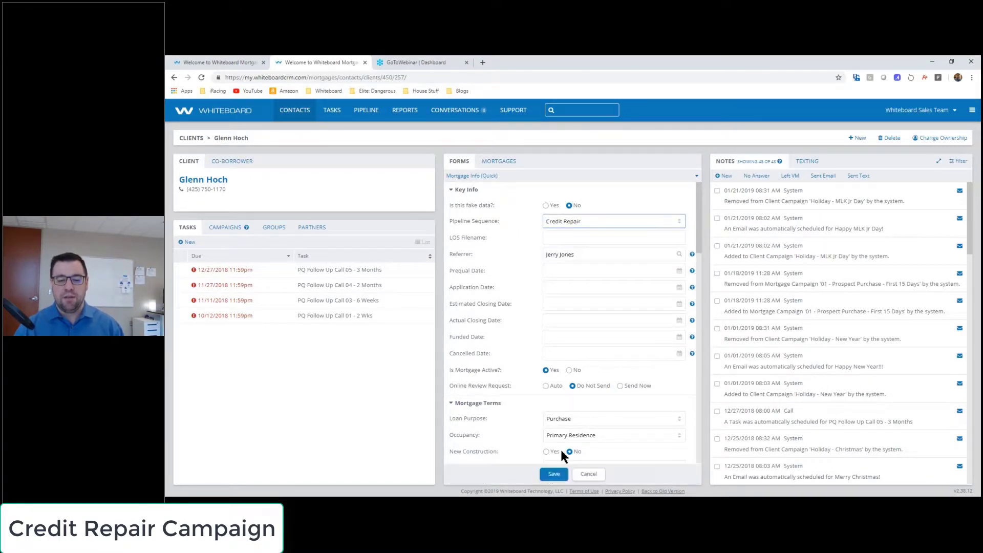
pyautogui.click(552, 475)
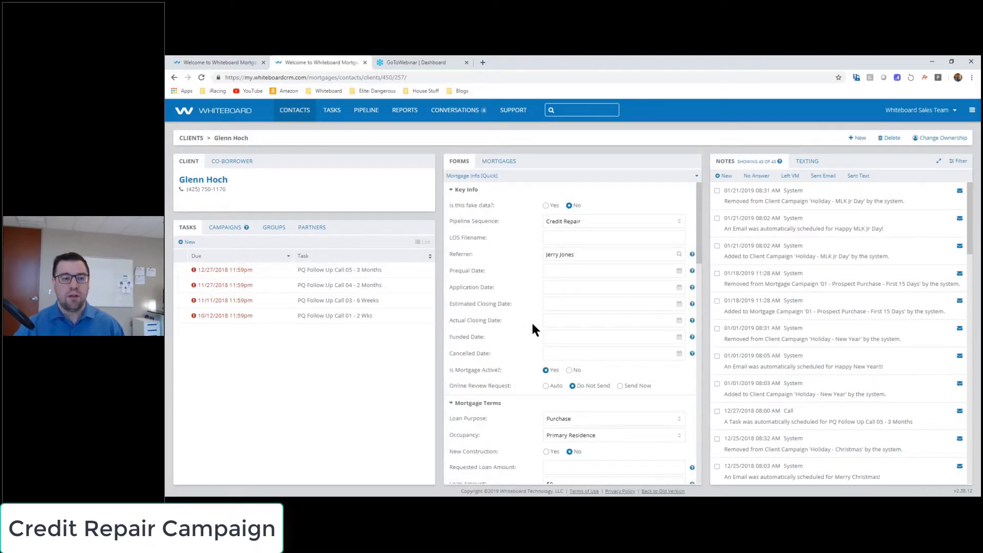
pyautogui.click(211, 56)
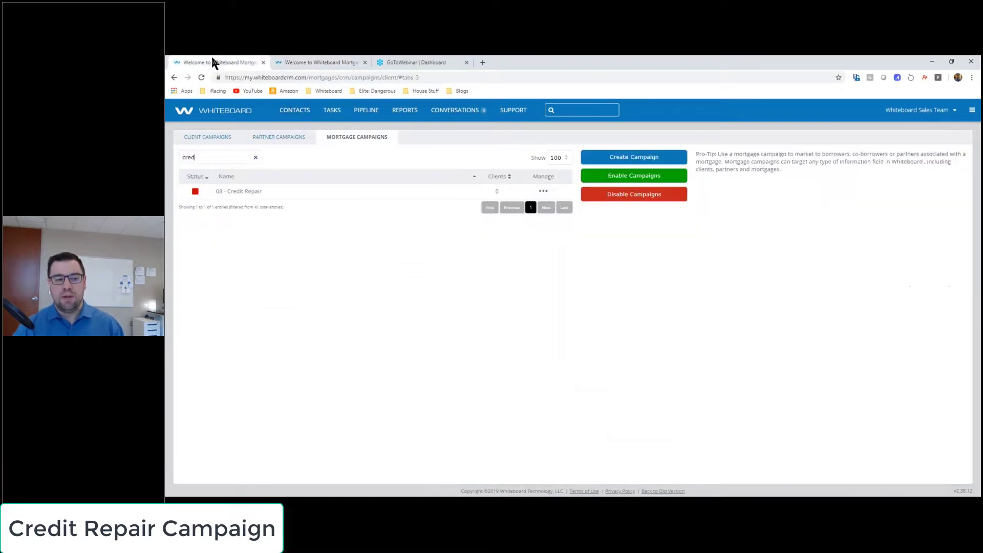
# Step: Review the '08 - Credit Repair' campaign's insert and exit triggers, then show its time-based actions
pyautogui.click(544, 192)
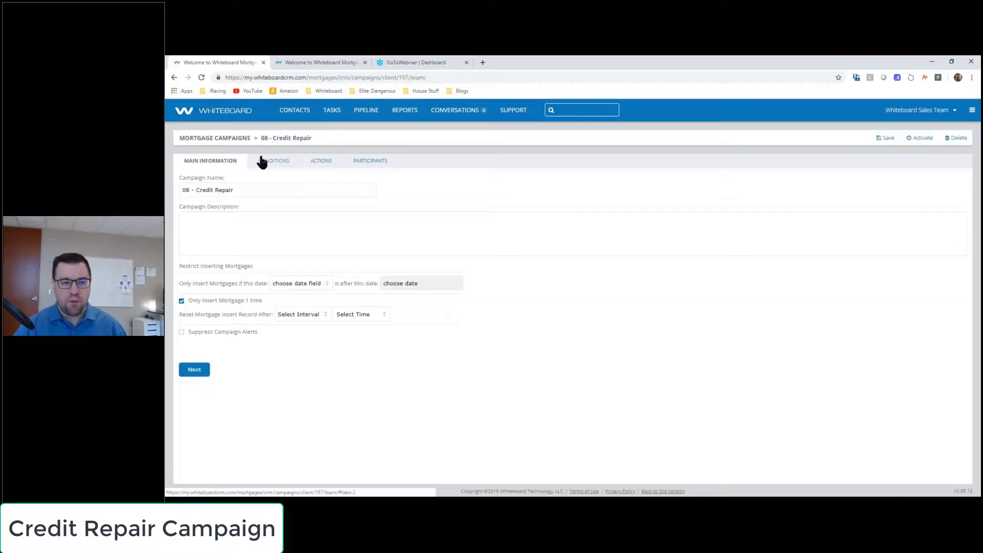
pyautogui.click(259, 161)
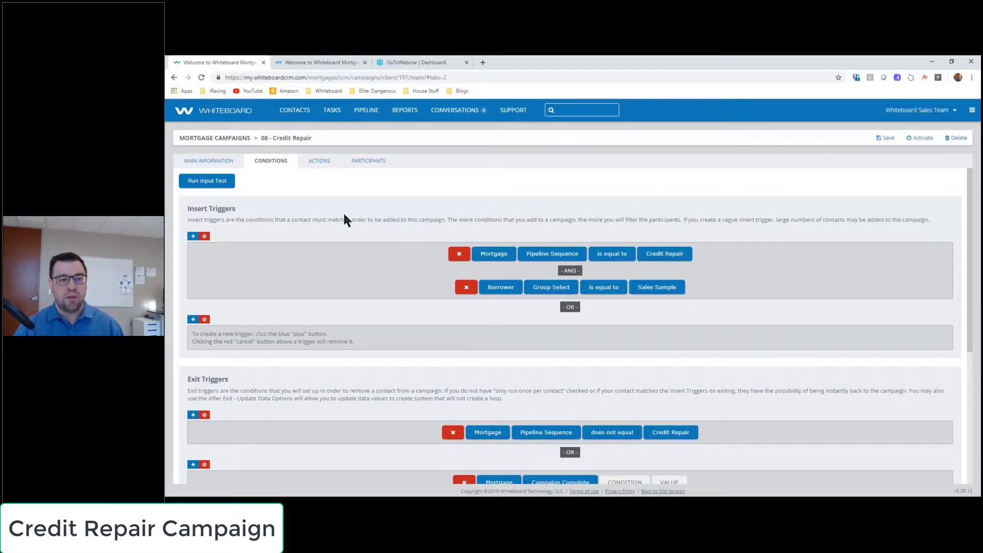
pyautogui.click(321, 162)
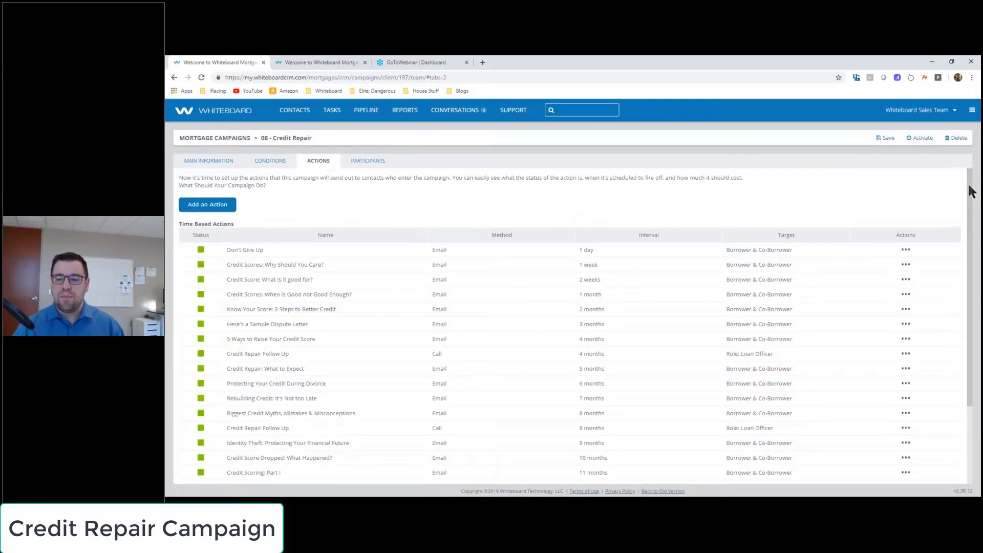
# Step: Highlight the Don't Give Up action's Email method, 1 day interval and recipients, then open its options
pyautogui.scroll(-2, 966, 194)
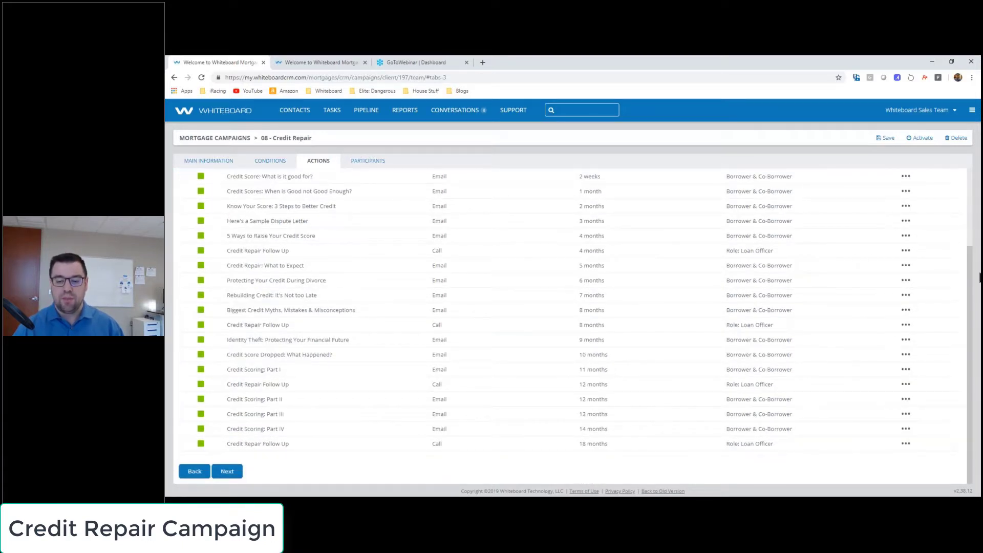
pyautogui.scroll(2, 433, 289)
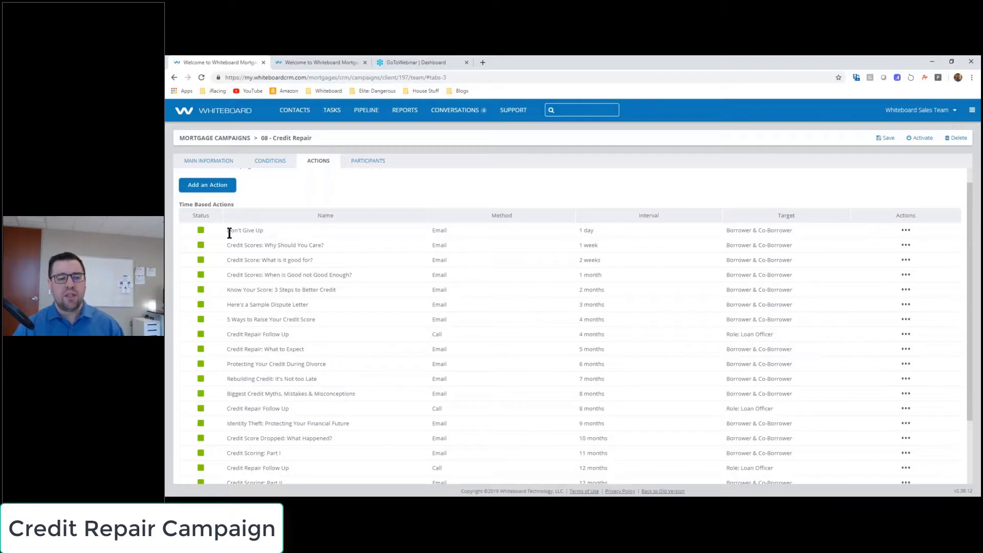
pyautogui.doubleClick(441, 230)
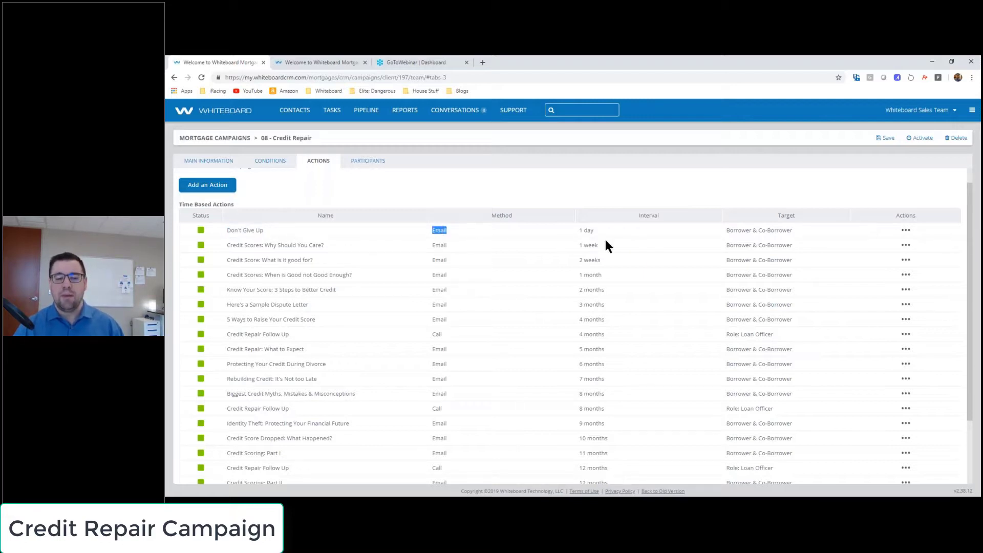
pyautogui.tripleClick(586, 230)
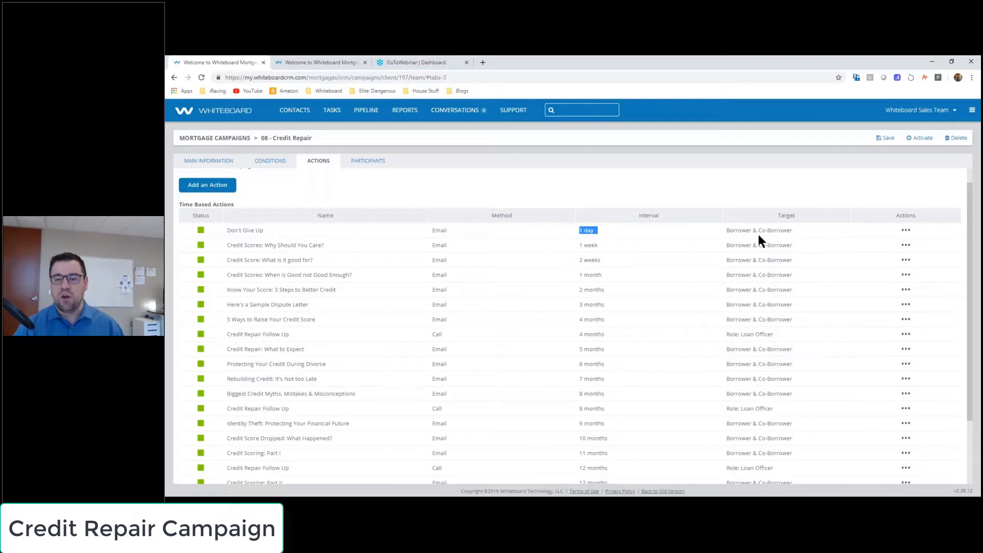
pyautogui.doubleClick(774, 230)
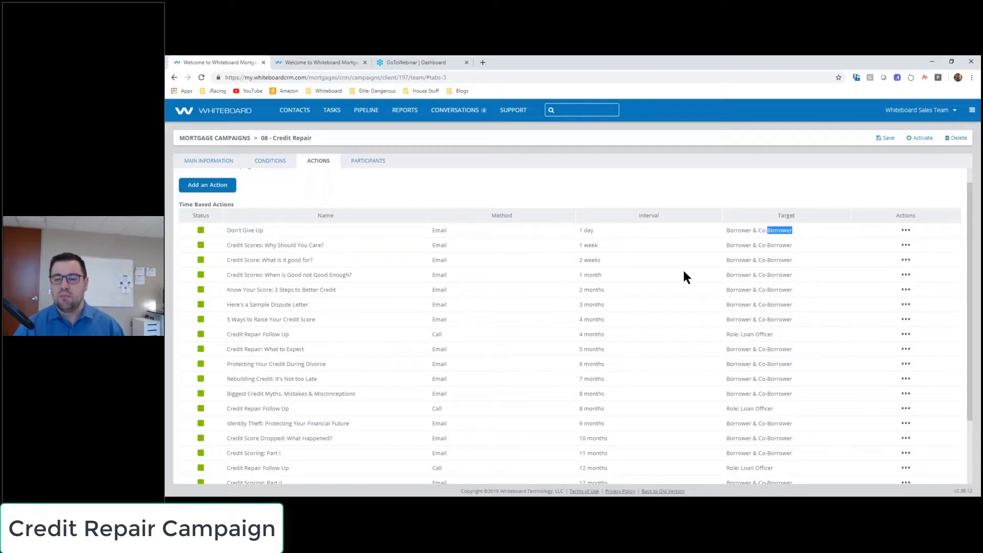
pyautogui.click(904, 233)
pyautogui.click(905, 232)
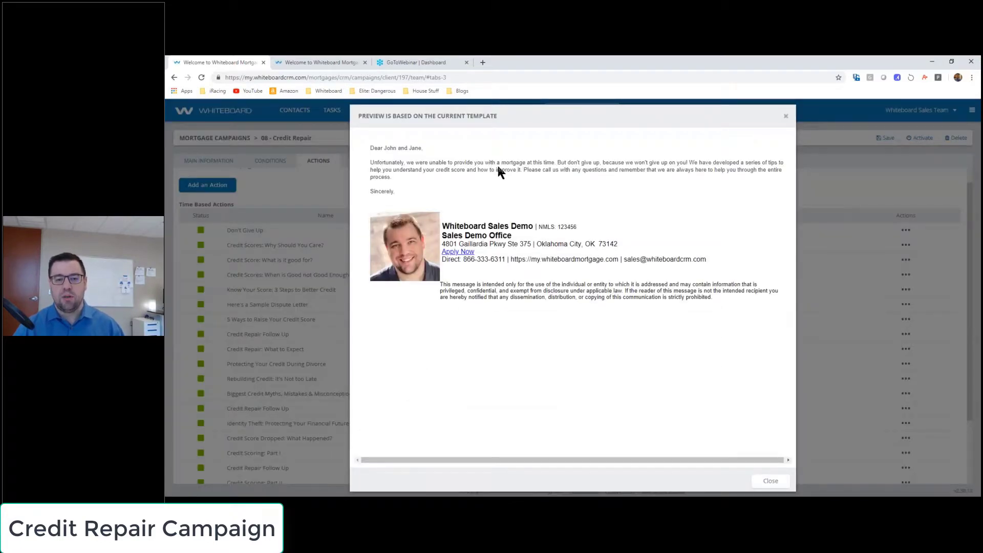
# Step: Close the Don't Give Up preview and highlight the second action's name and 1 week interval
pyautogui.click(785, 117)
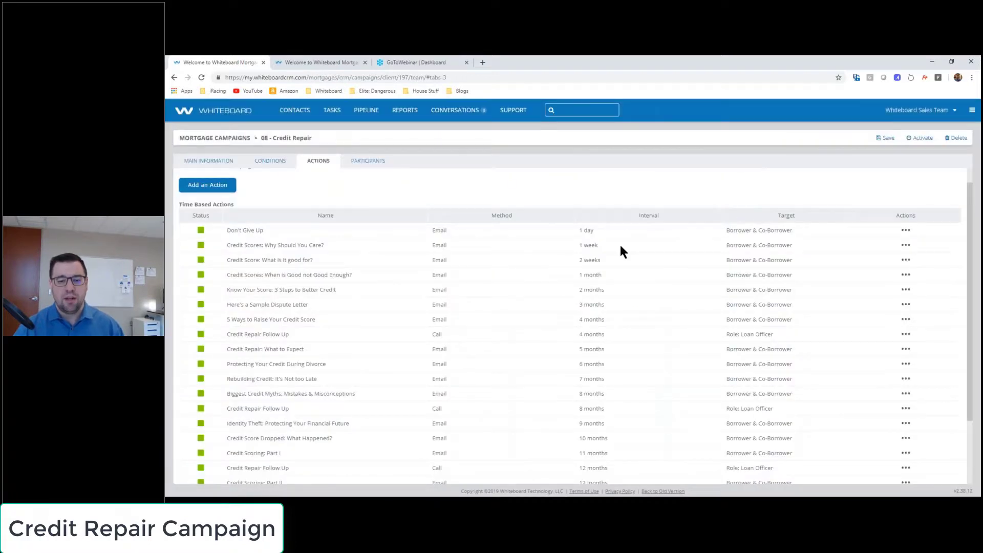
pyautogui.moveTo(621, 246); pyautogui.dragTo(579, 246)
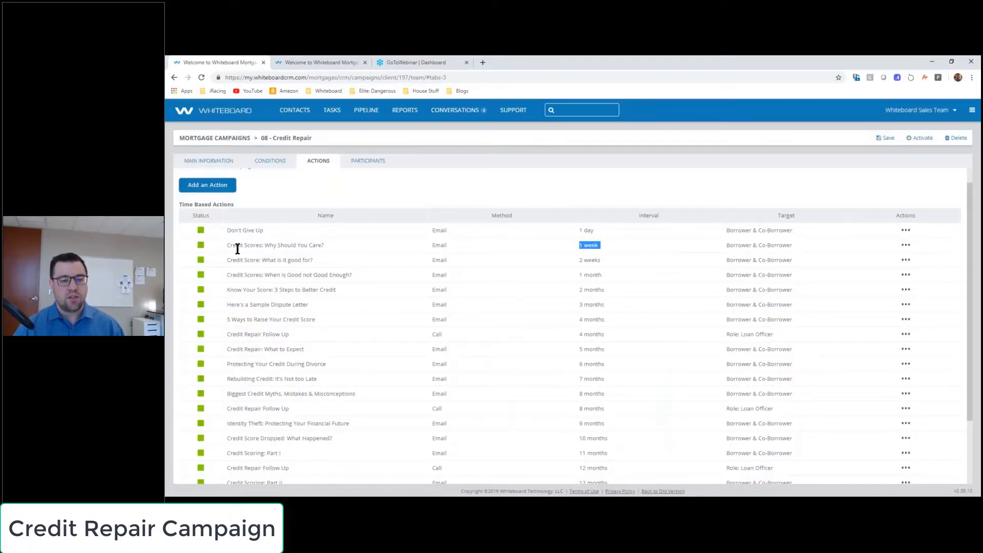
pyautogui.moveTo(237, 248); pyautogui.dragTo(370, 245)
# Step: Preview the 'Credit Scores: Why Should You Care?' email, scroll through it, and close it
pyautogui.click(906, 245)
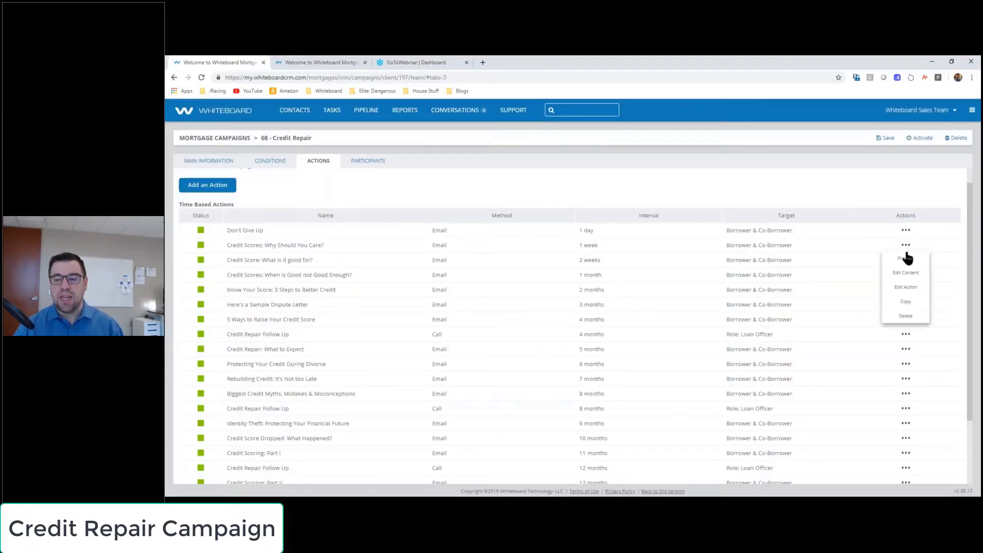
pyautogui.click(906, 258)
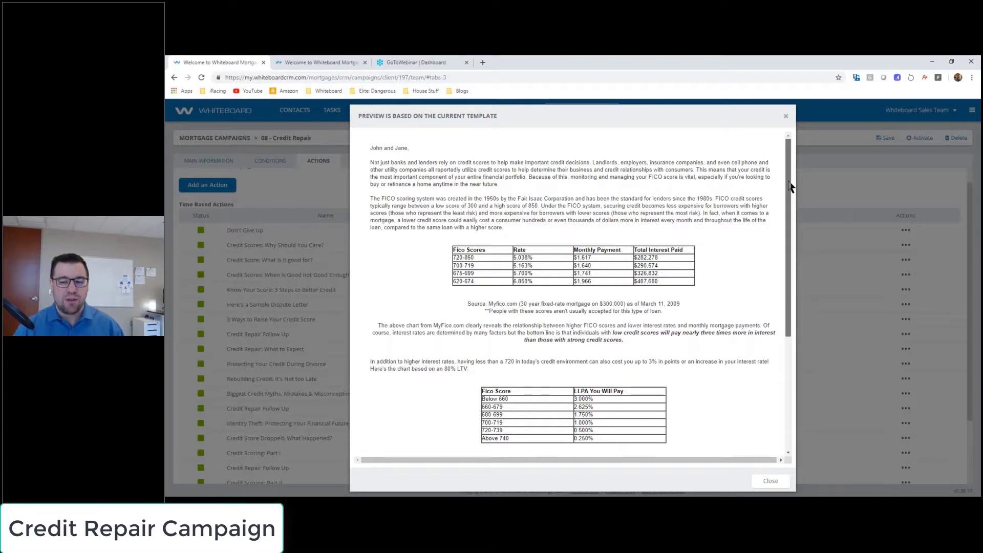
pyautogui.moveTo(790, 186)
pyautogui.mouseDown()
pyautogui.moveTo(784, 278)
pyautogui.moveTo(784, 115)
pyautogui.mouseUp()
pyautogui.click(787, 116)
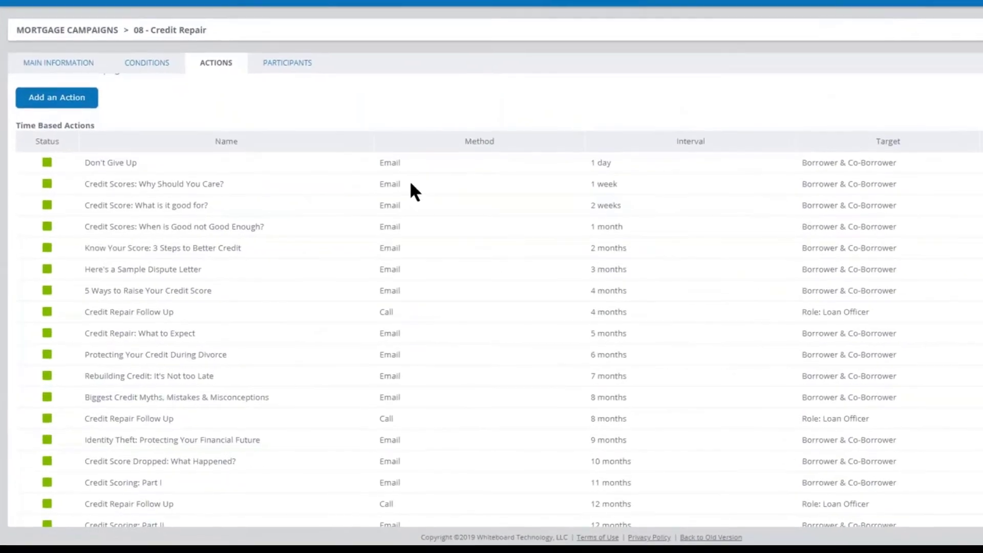
pyautogui.moveTo(97, 204); pyautogui.dragTo(210, 205)
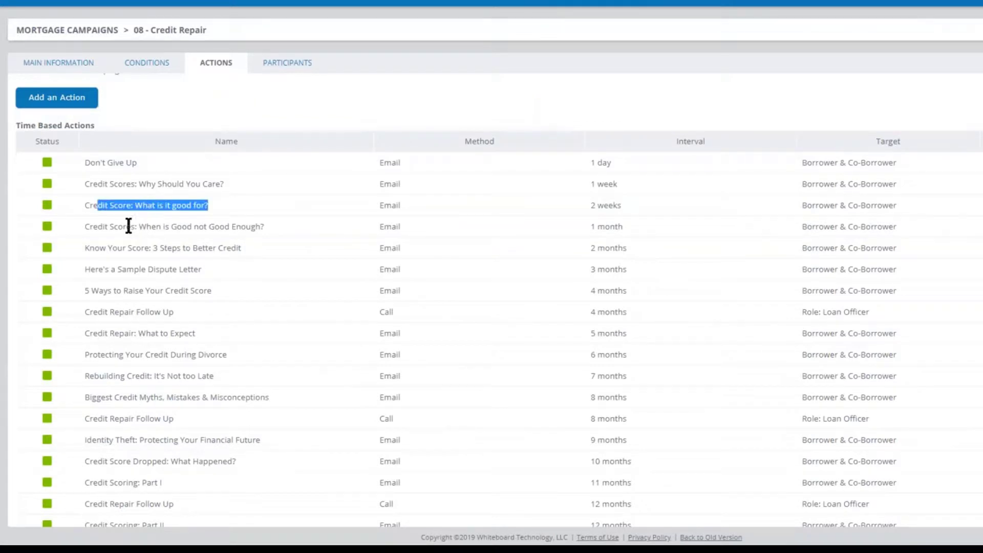
pyautogui.moveTo(112, 227); pyautogui.dragTo(260, 227)
pyautogui.moveTo(112, 248); pyautogui.dragTo(241, 249)
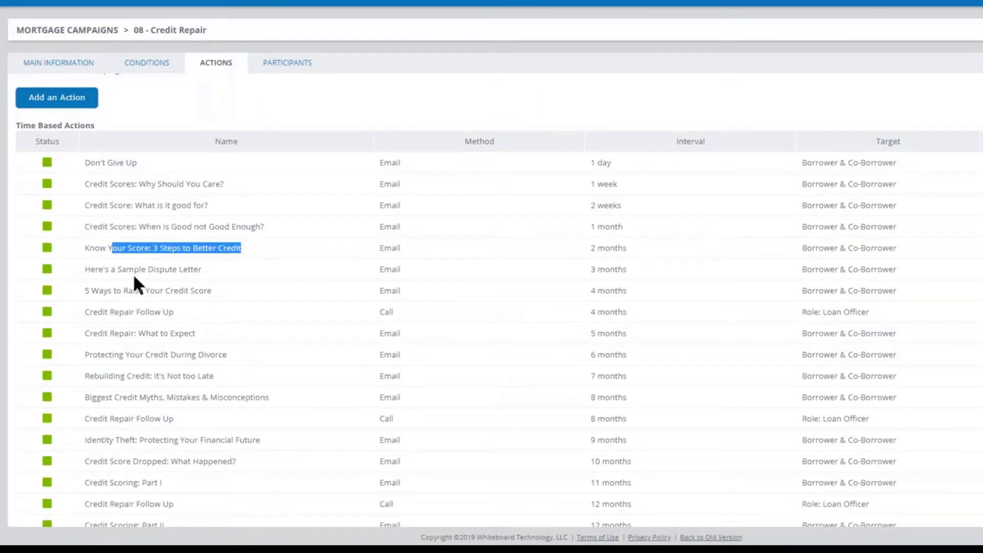
pyautogui.moveTo(102, 269); pyautogui.dragTo(211, 276)
pyautogui.moveTo(108, 291); pyautogui.dragTo(165, 292)
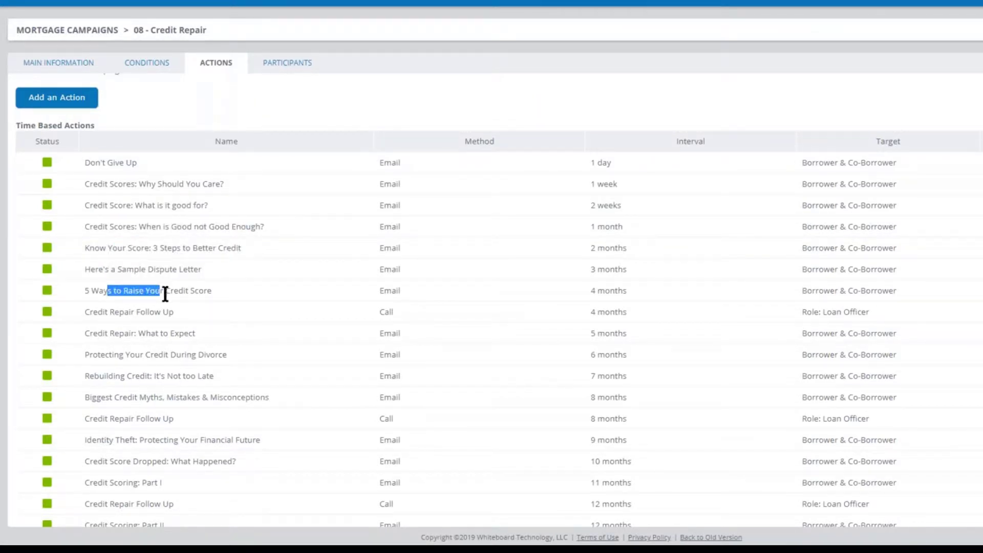
pyautogui.moveTo(121, 269); pyautogui.dragTo(188, 263)
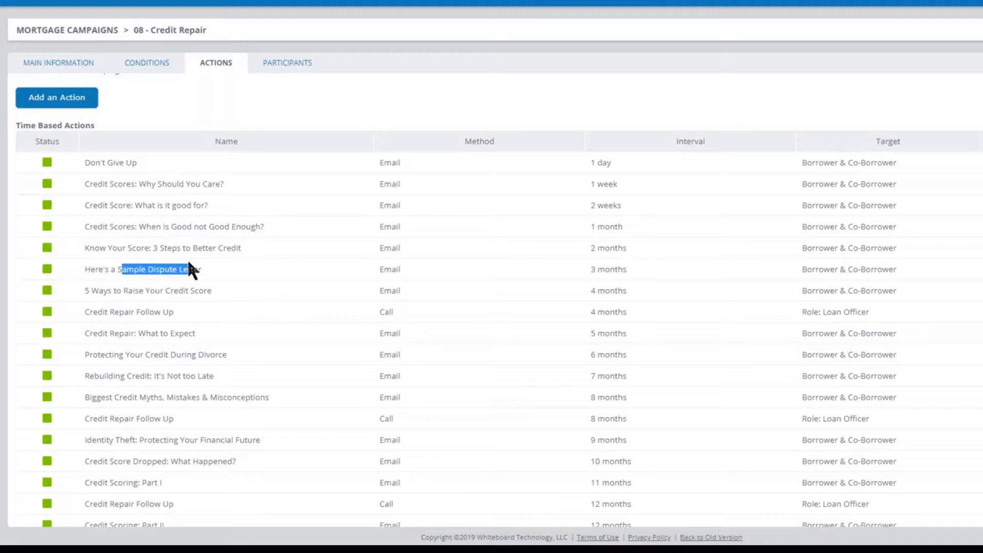
pyautogui.click(188, 266)
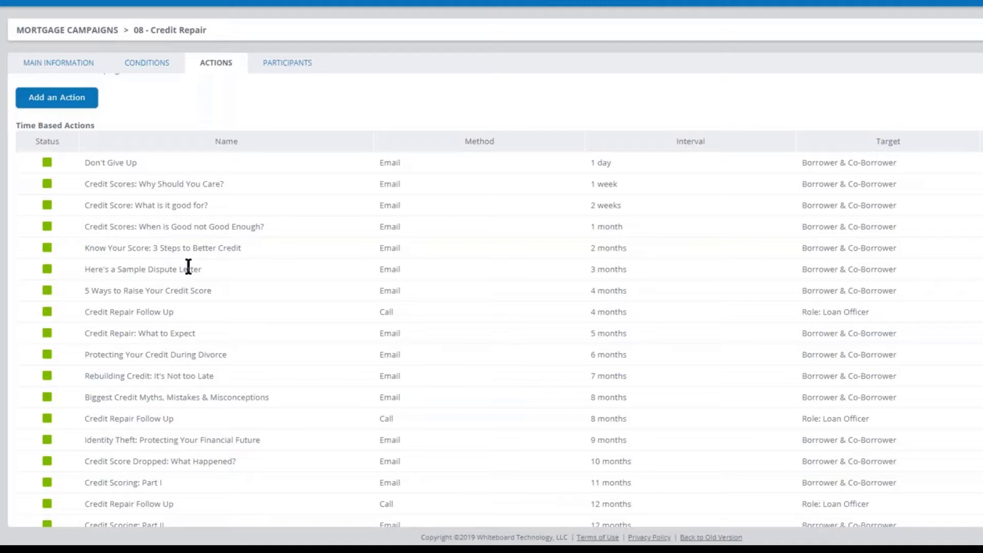
pyautogui.moveTo(111, 268); pyautogui.dragTo(170, 269)
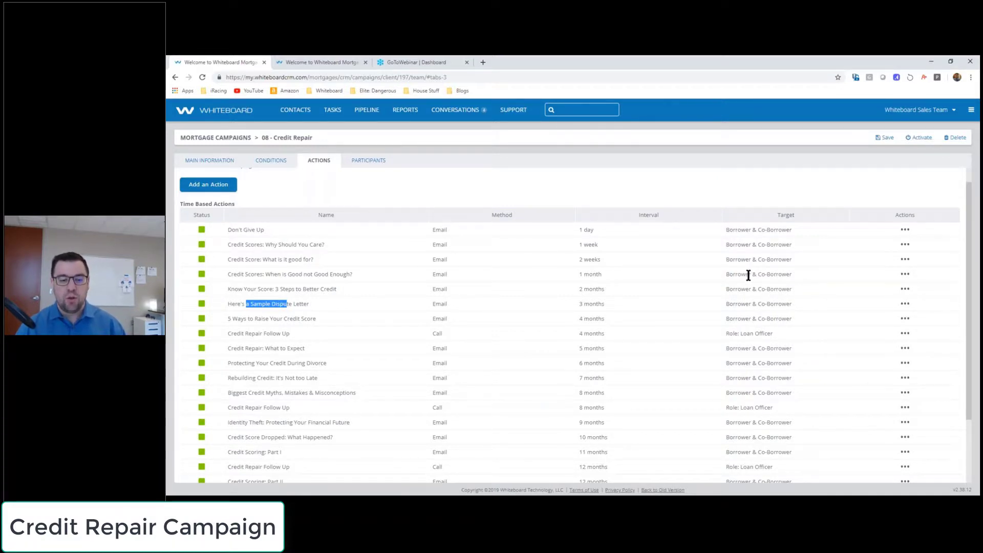
pyautogui.click(439, 334)
pyautogui.doubleClick(439, 334)
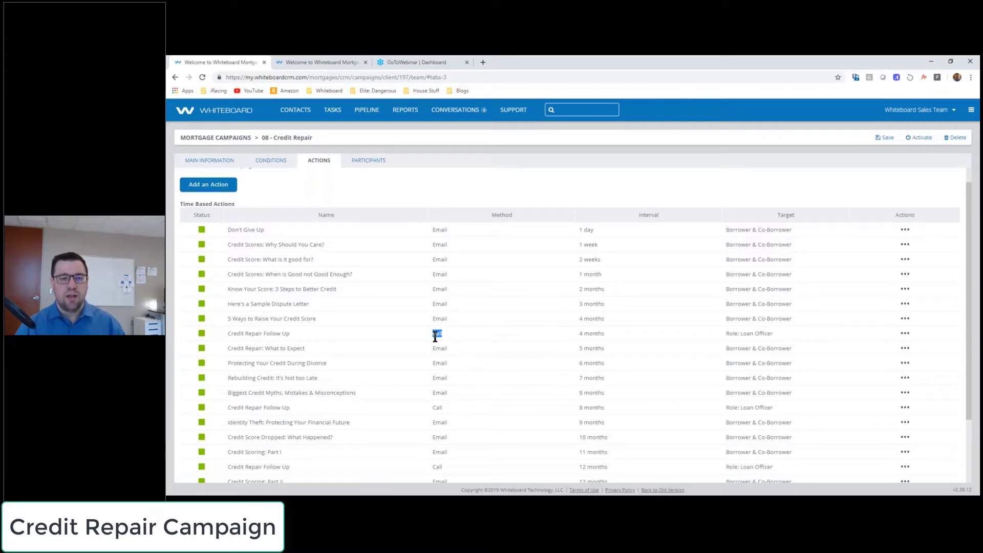
pyautogui.click(334, 59)
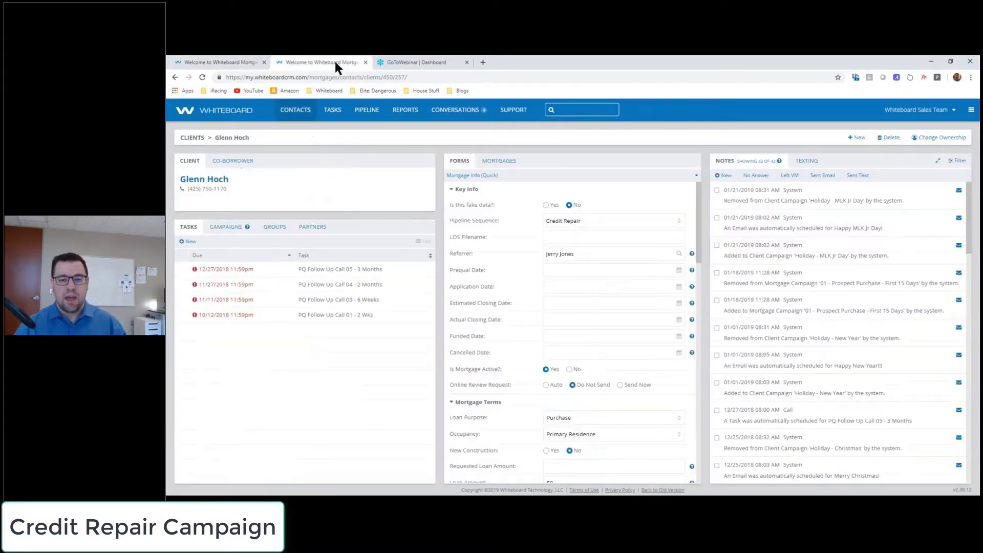
pyautogui.click(576, 219)
pyautogui.click(563, 289)
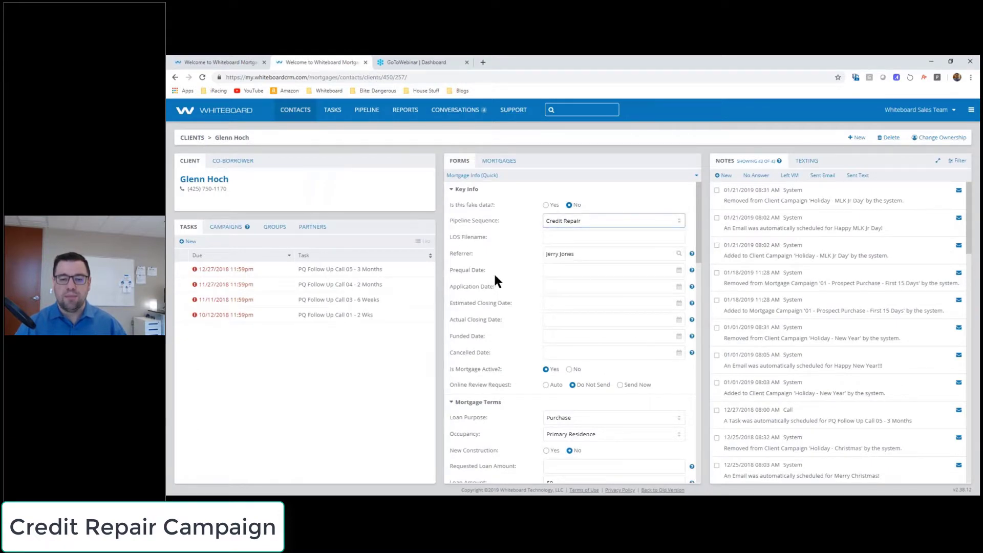
pyautogui.click(234, 61)
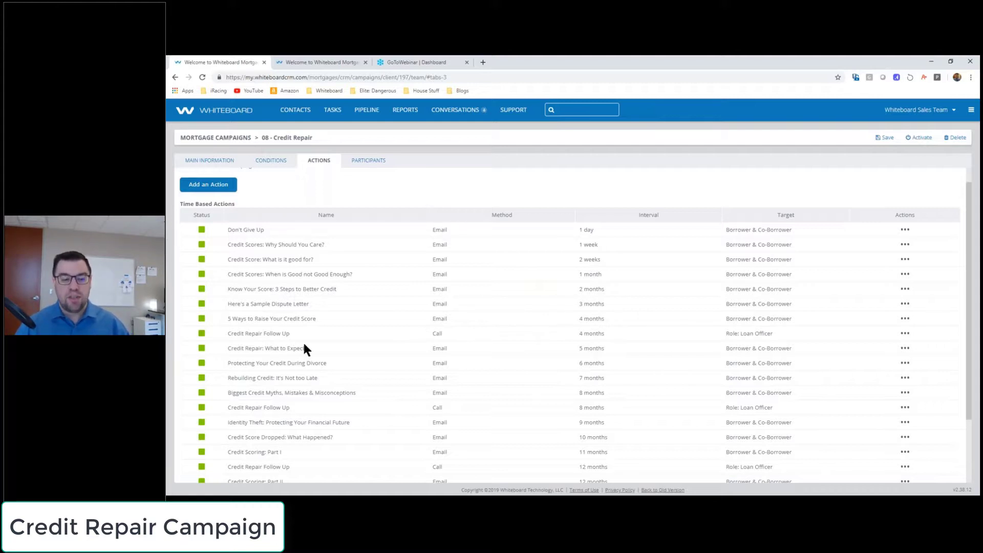
# Step: Highlight the Credit Repair Follow Up action with its Call method and 4 months interval
pyautogui.moveTo(229, 333); pyautogui.dragTo(351, 336)
pyautogui.click(261, 335)
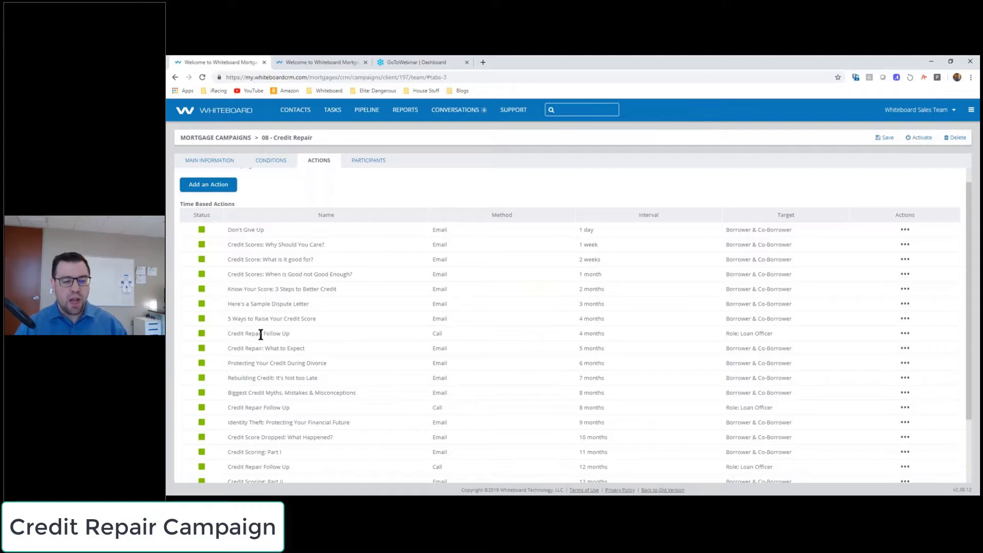
pyautogui.moveTo(228, 334); pyautogui.dragTo(434, 333)
pyautogui.doubleClick(434, 333)
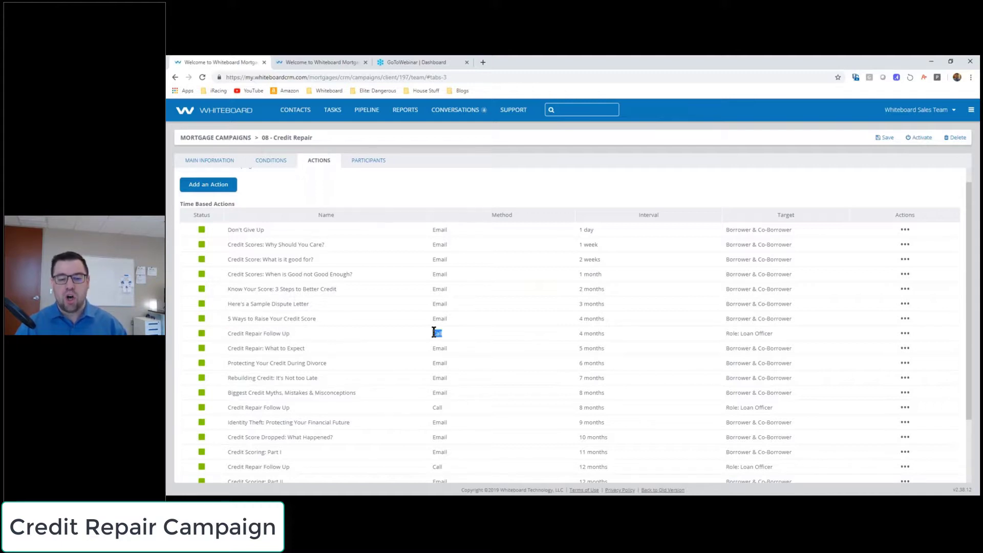
pyautogui.tripleClick(594, 333)
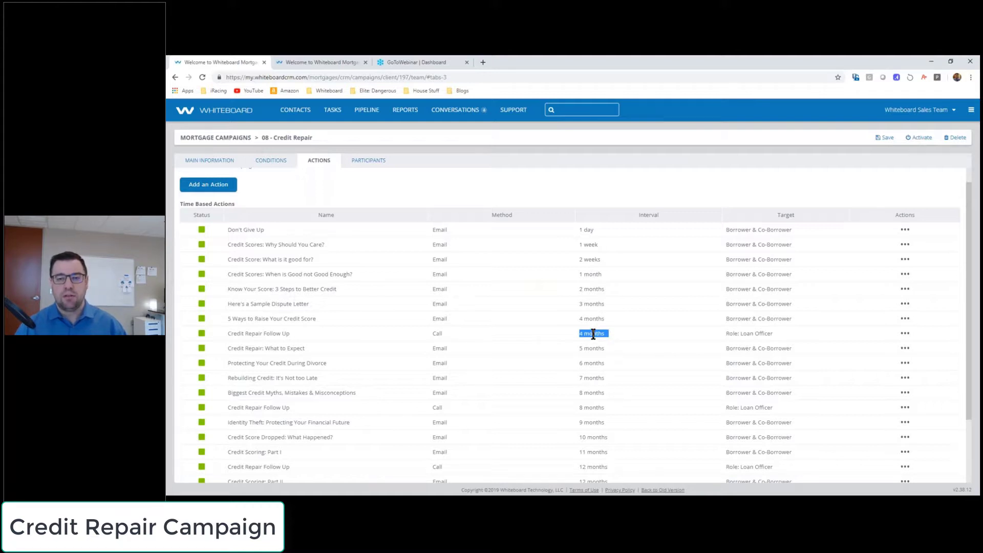
# Step: Switch to the PowerPoint deck's slide 17 and highlight the 'Borrower has bad credit' trigger bullet
pyautogui.click(292, 59)
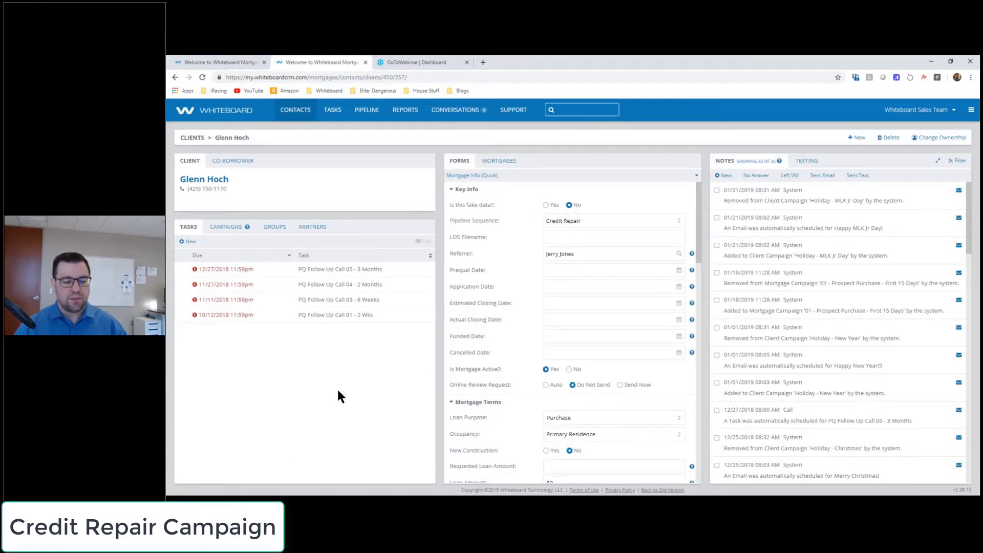
pyautogui.hotkey('alt', 'Tab')
pyautogui.click(221, 261)
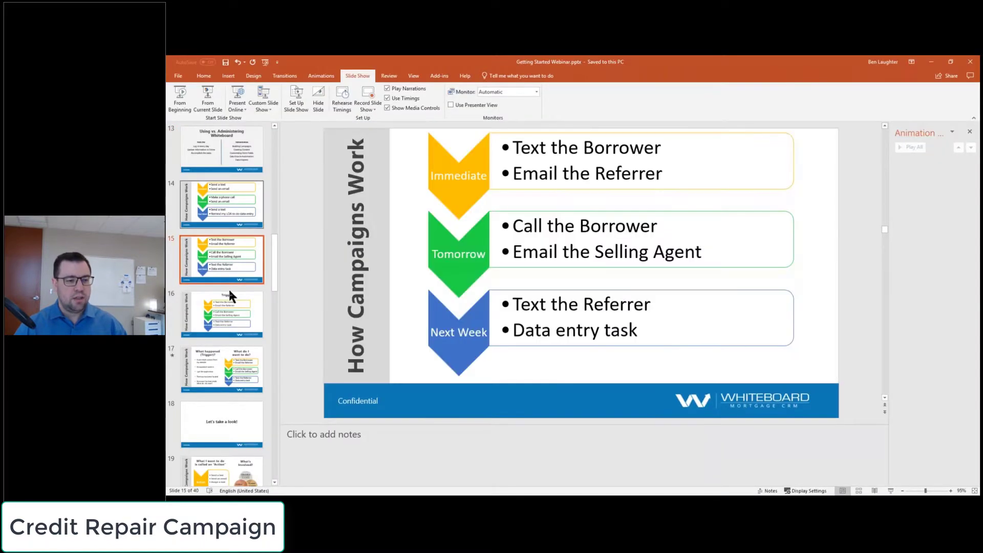
pyautogui.click(214, 359)
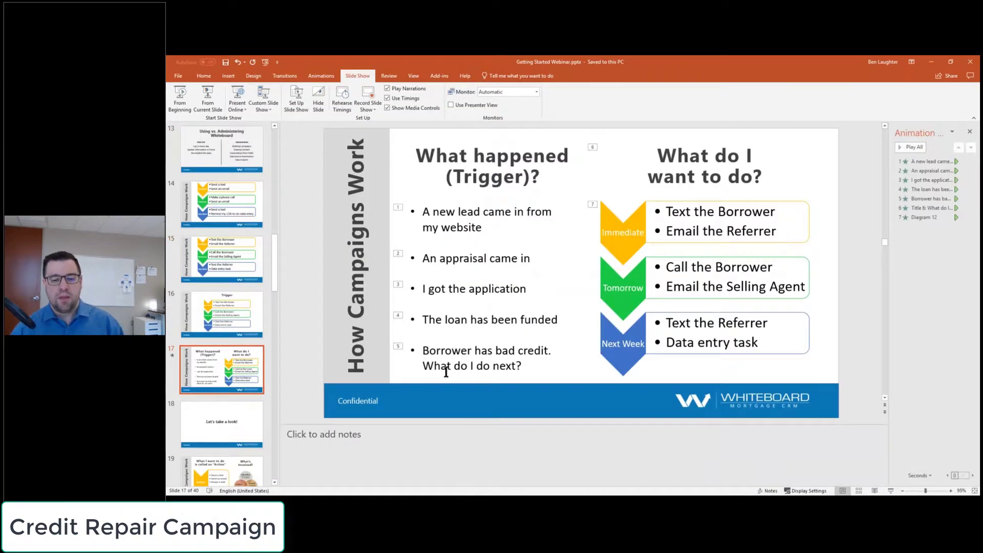
pyautogui.moveTo(424, 351); pyautogui.dragTo(515, 366)
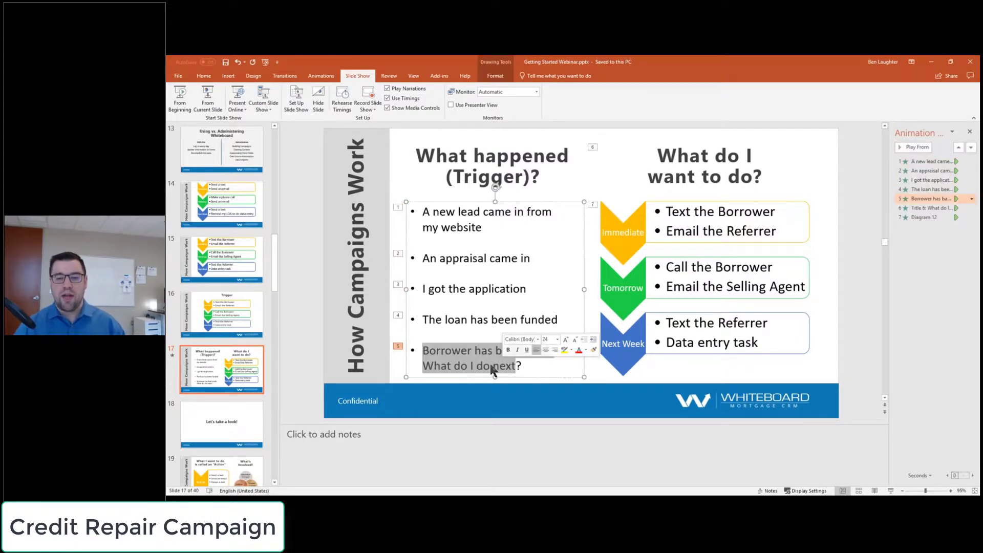
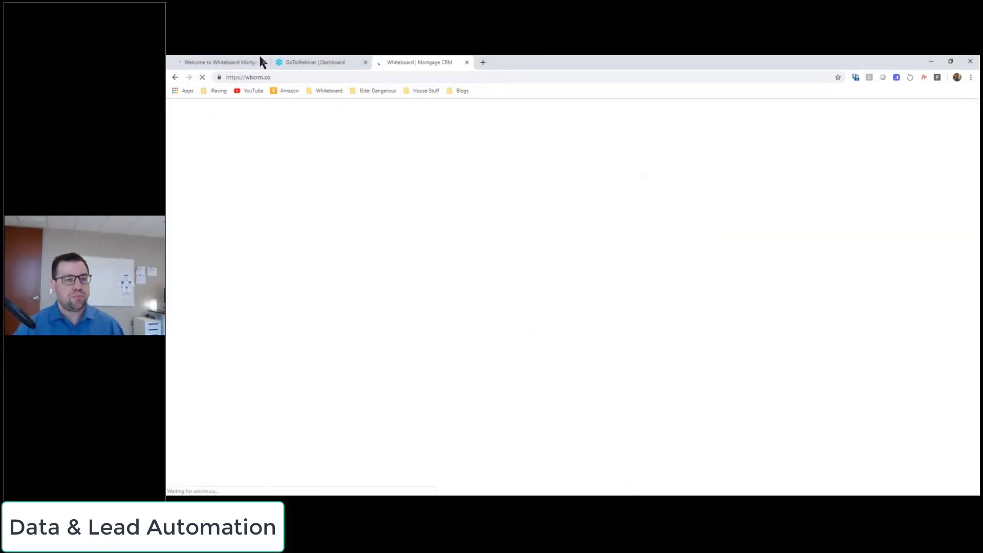
# Step: Move the wbcrm.co form tab ahead of the other browser tabs
pyautogui.moveTo(399, 62); pyautogui.dragTo(223, 61)
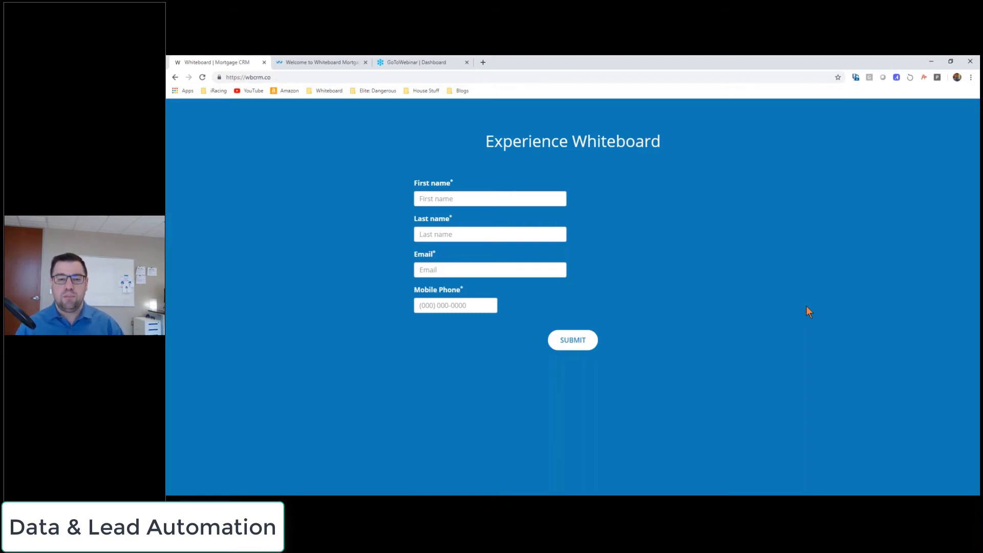
pyautogui.click(315, 62)
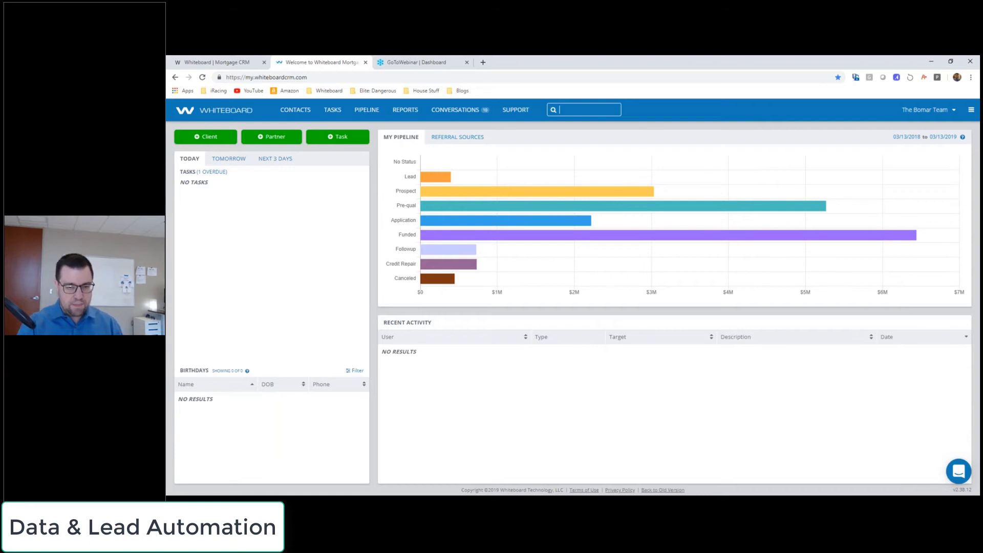
pyautogui.write('Buzz Aldrin')
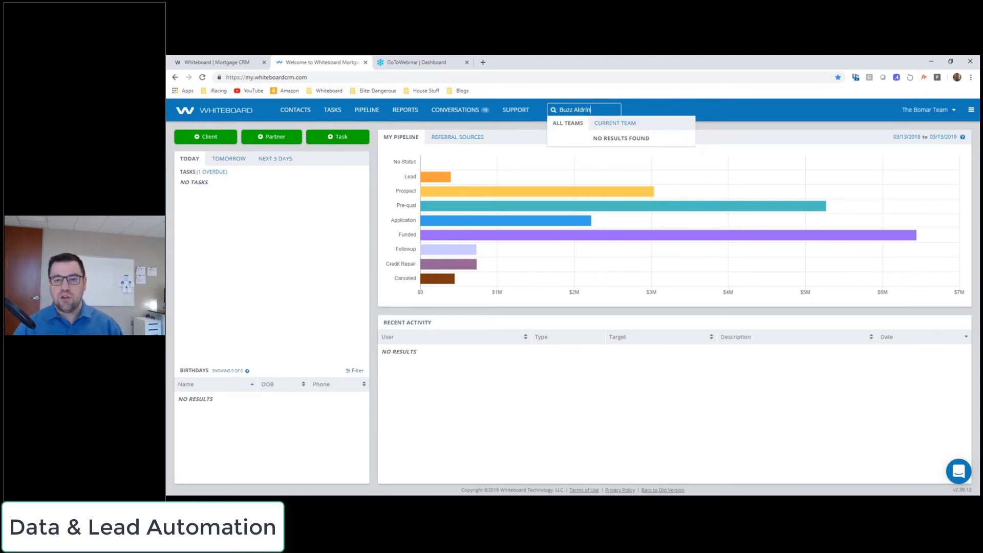
pyautogui.press('BackSpace')
pyautogui.press('BackSpace')
pyautogui.press('BackSpace')
pyautogui.press('BackSpace')
pyautogui.press('BackSpace')
pyautogui.press('BackSpace')
pyautogui.press('BackSpace')
pyautogui.press('BackSpace')
pyautogui.press('BackSpace')
pyautogui.press('BackSpace')
pyautogui.press('BackSpace')
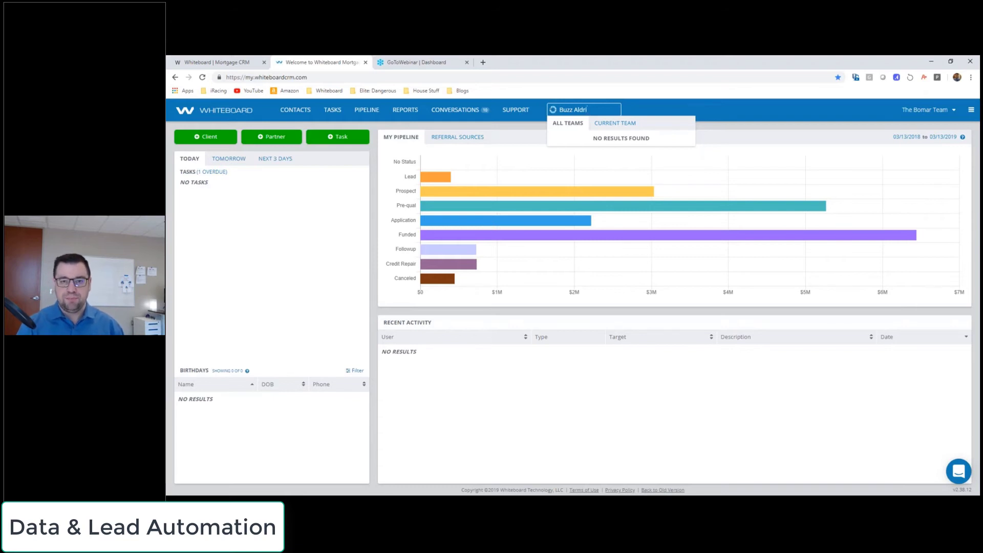
pyautogui.click(227, 61)
pyautogui.click(476, 199)
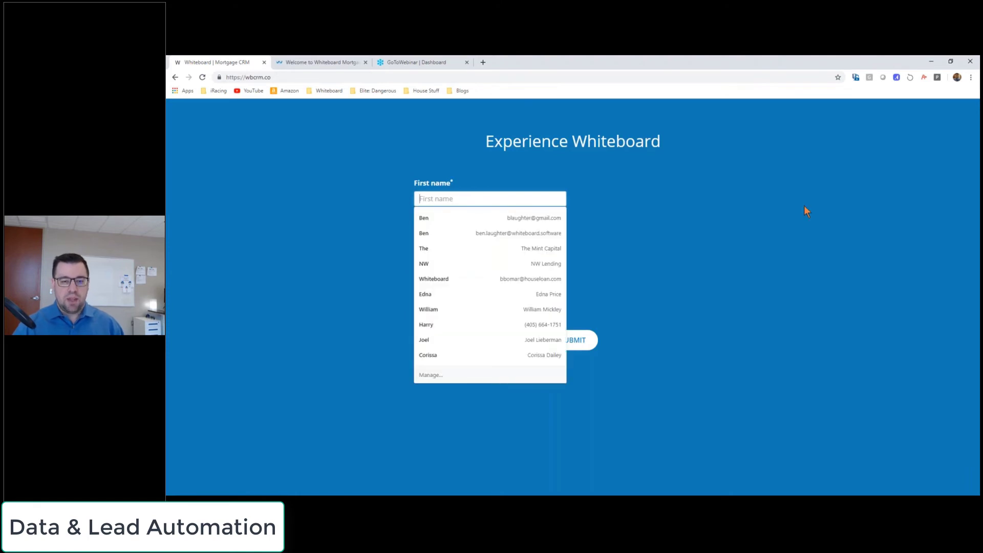
# Step: Enter the test lead's first name, last name, e-mail and mobile phone, then submit the form
pyautogui.press('Escape')
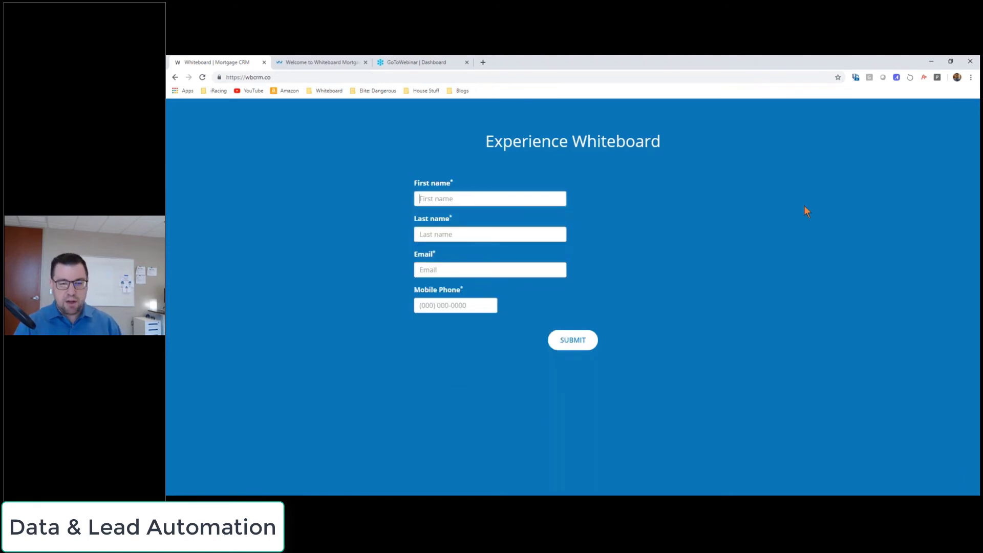
pyautogui.write('Buzz')
pyautogui.press('Tab')
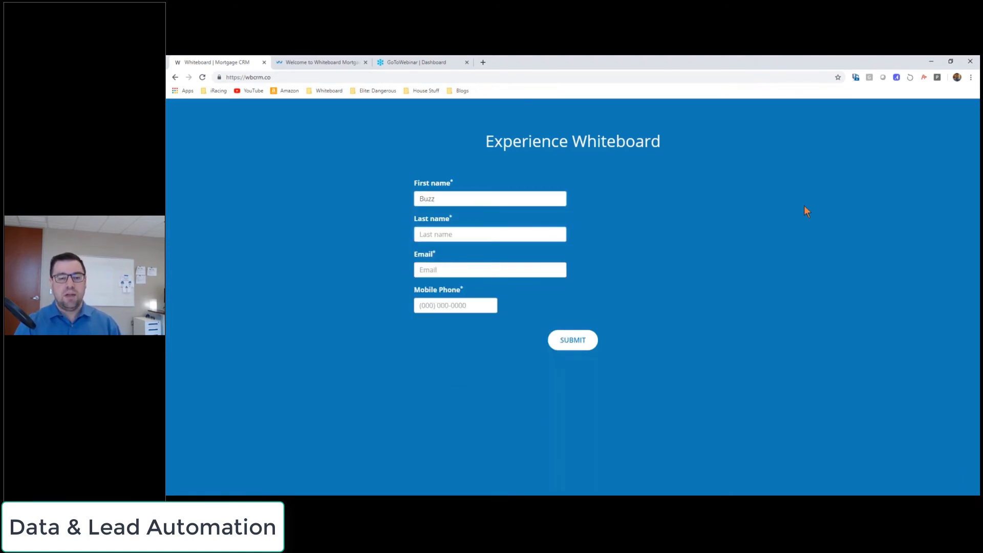
pyautogui.write('Aldrin')
pyautogui.press('Tab')
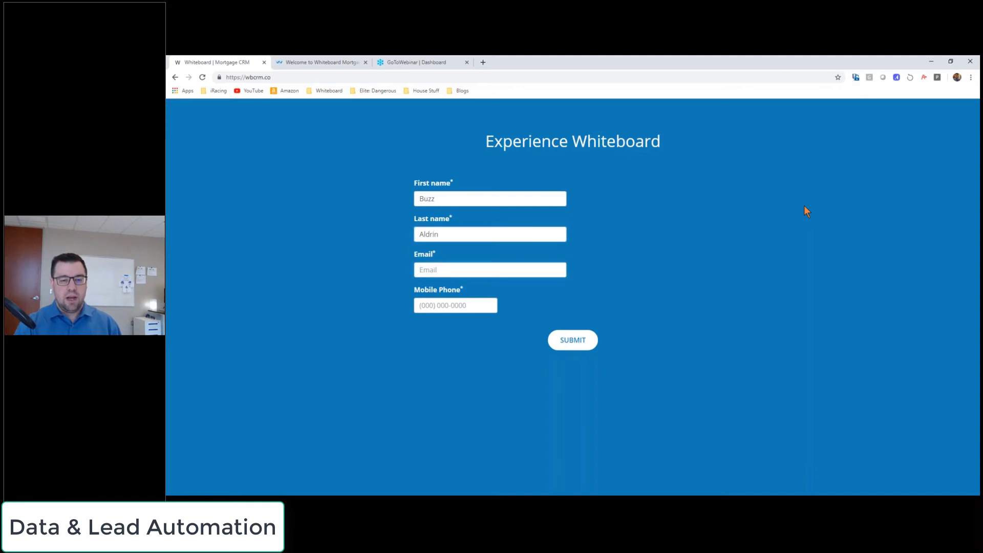
pyautogui.write('apollo1')
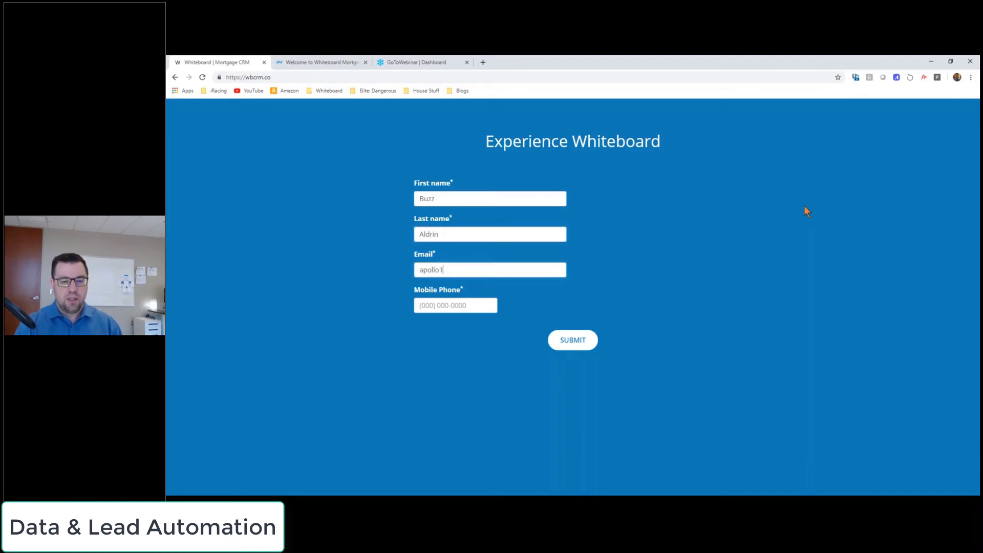
pyautogui.write('1@t')
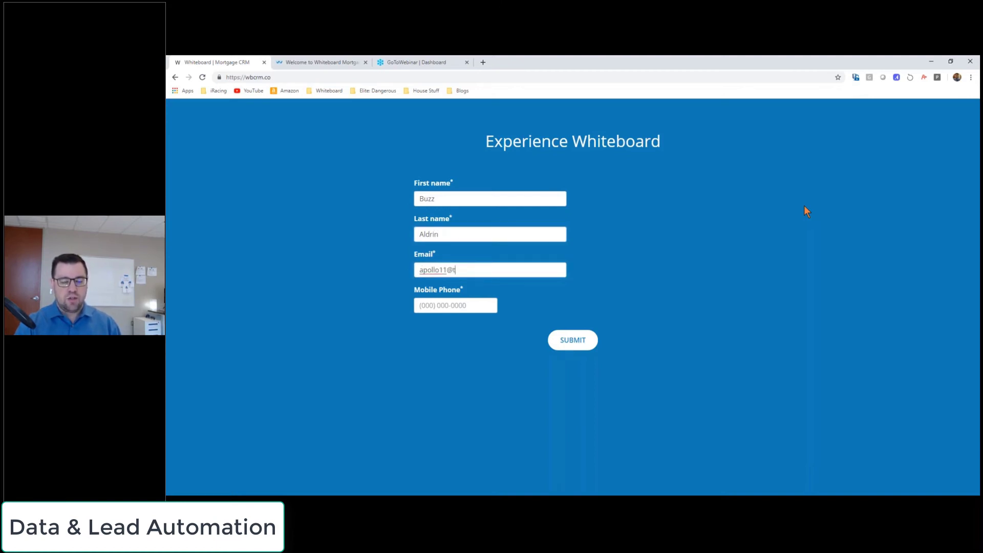
pyautogui.write('ranquili')
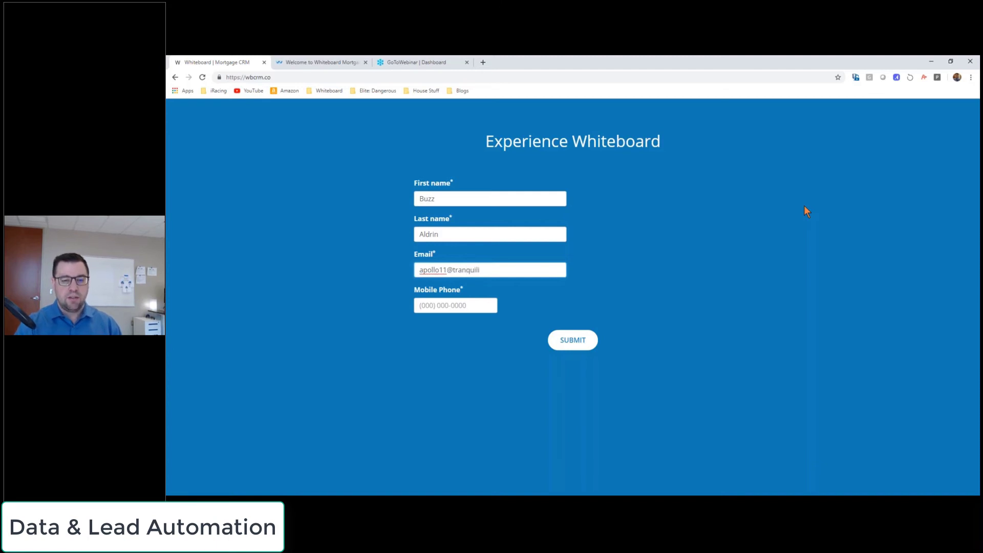
pyautogui.write('tybase.')
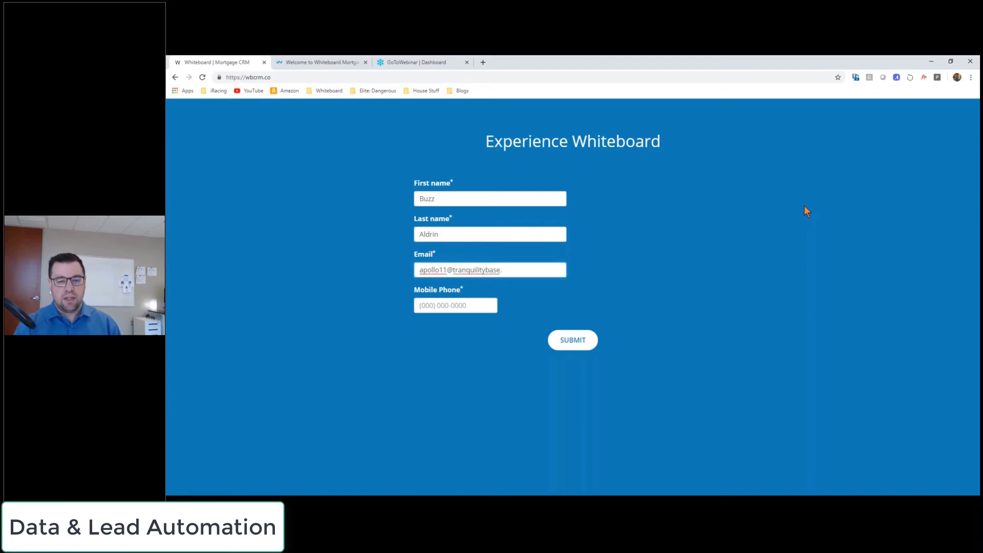
pyautogui.write('gov')
pyautogui.press('Tab')
pyautogui.write('789) 456-')
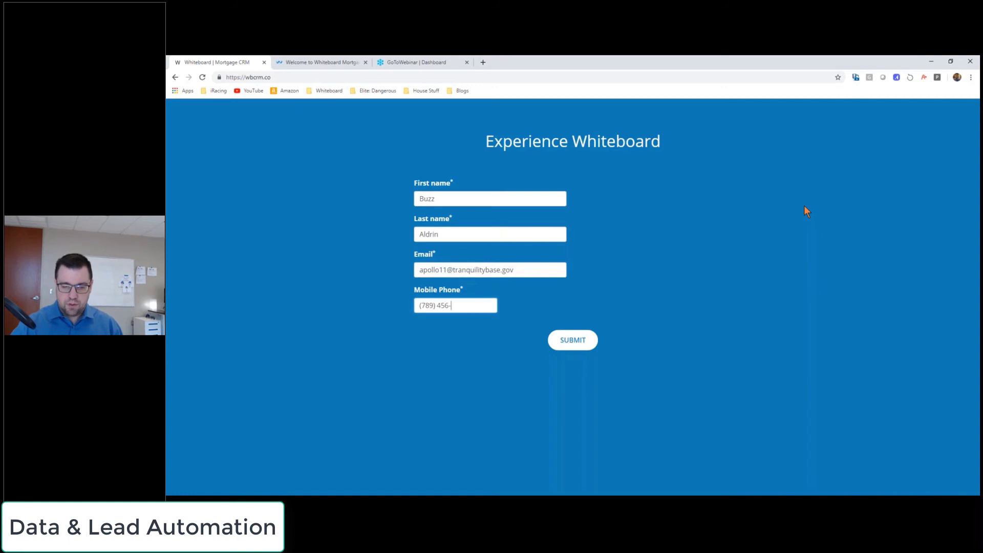
pyautogui.write('1233')
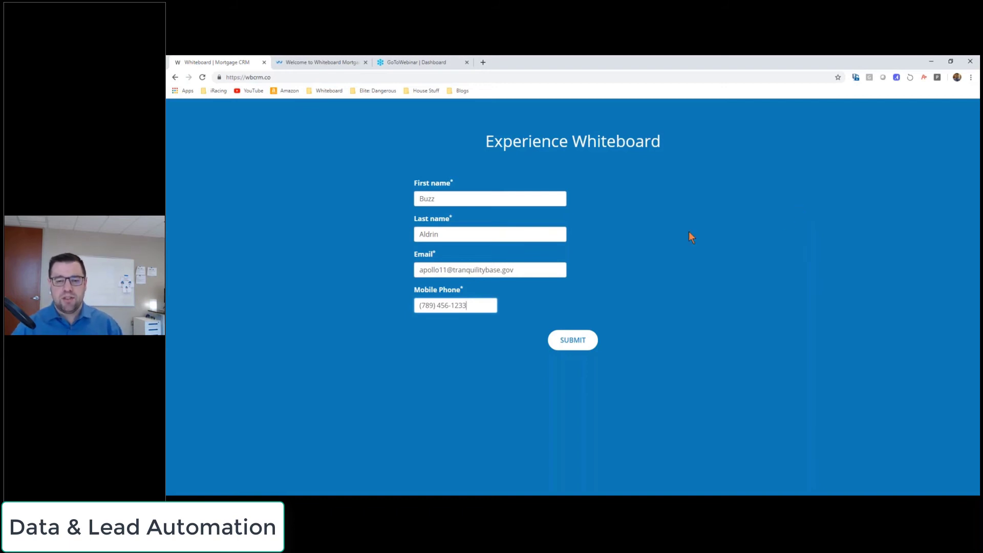
pyautogui.click(572, 342)
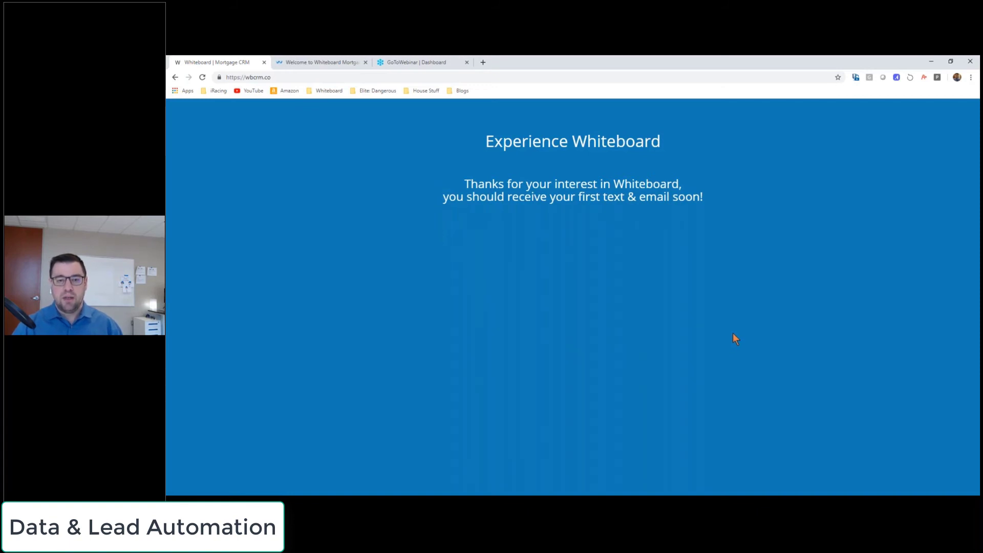
# Step: Search the CRM dashboard for the test lead's first name and open the matching client record
pyautogui.click(328, 61)
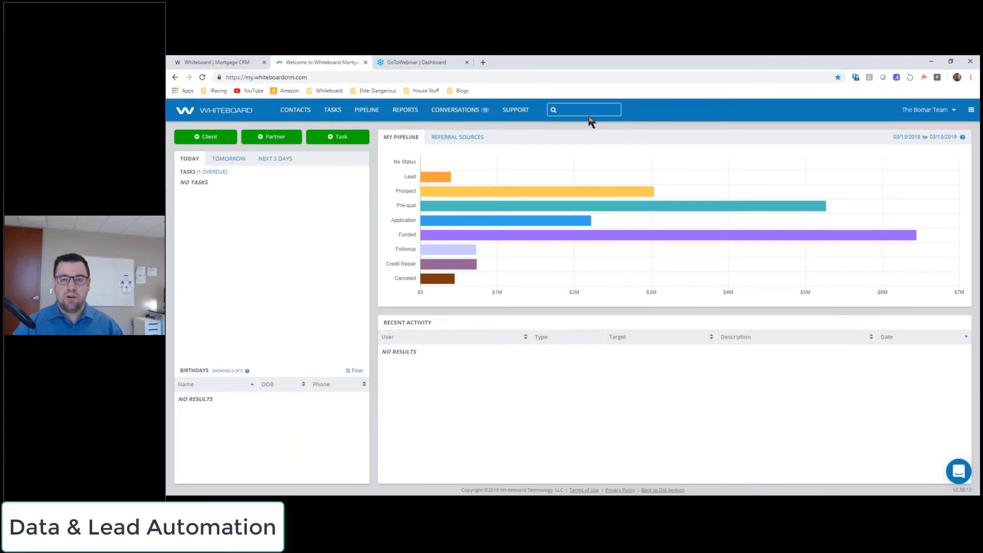
pyautogui.write('buzz')
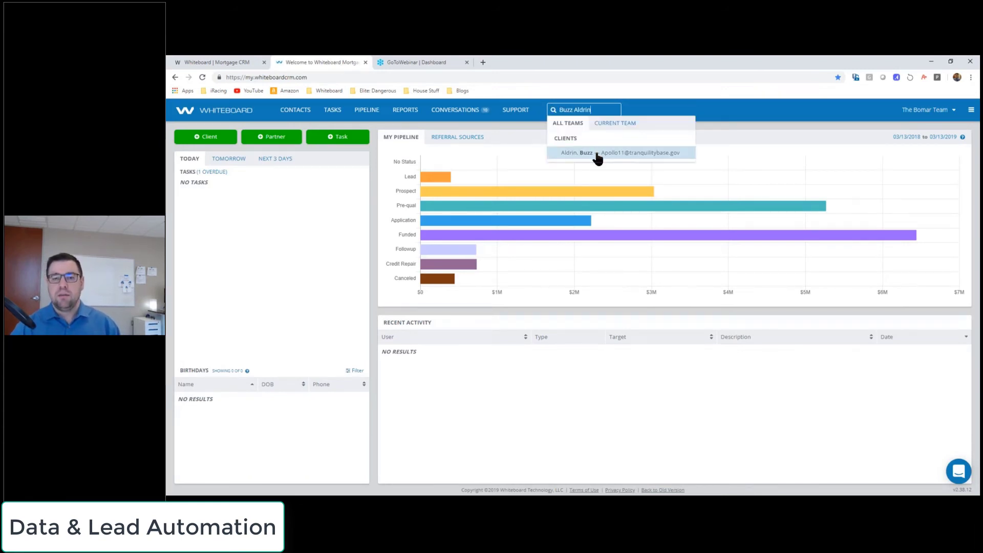
pyautogui.click(595, 153)
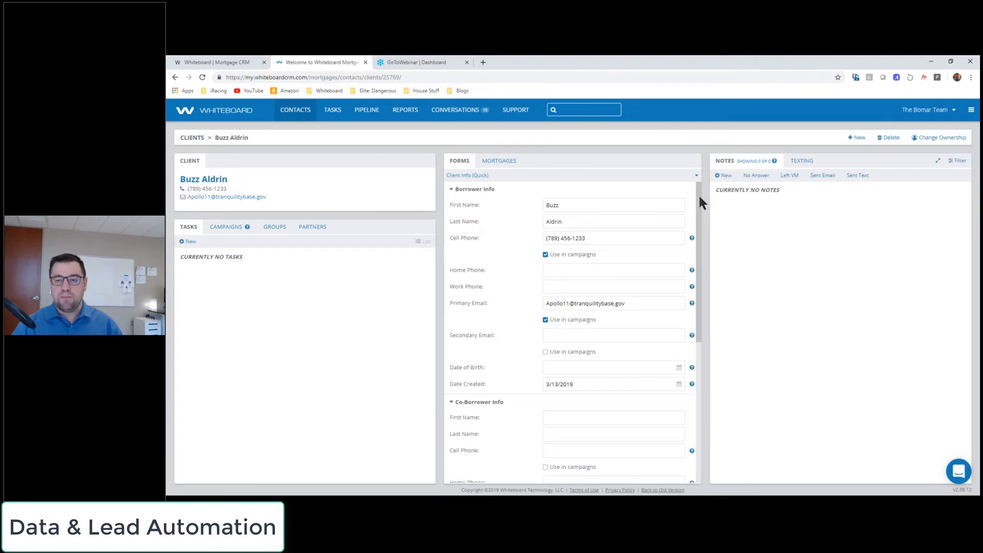
pyautogui.moveTo(699, 193)
pyautogui.mouseDown()
pyautogui.moveTo(699, 235)
pyautogui.moveTo(707, 178)
pyautogui.mouseUp()
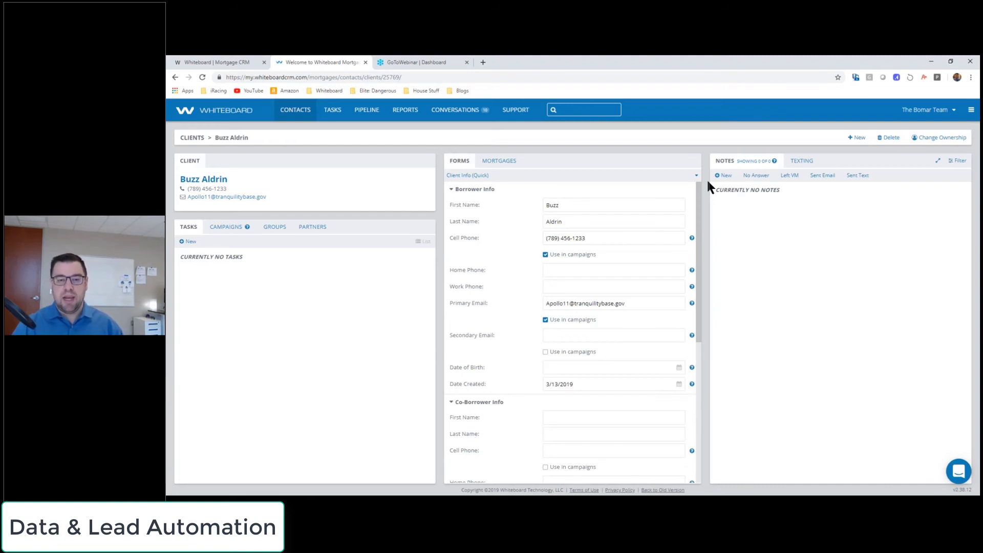
# Step: Add a mortgage with Pipeline Sequence Lead and Loan Purpose Purchase, save it, and open its details
pyautogui.click(507, 161)
pyautogui.click(467, 175)
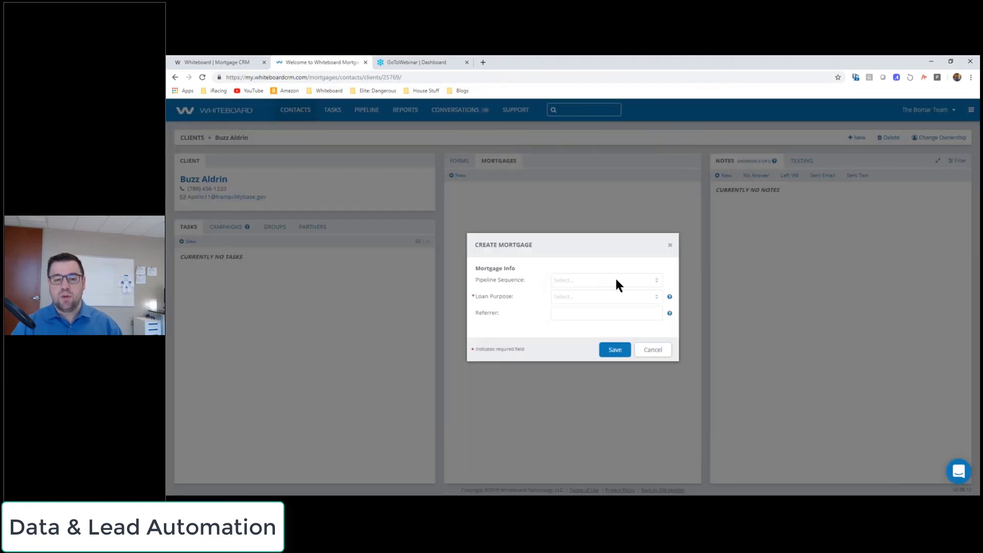
pyautogui.click(615, 280)
pyautogui.click(573, 302)
pyautogui.click(572, 297)
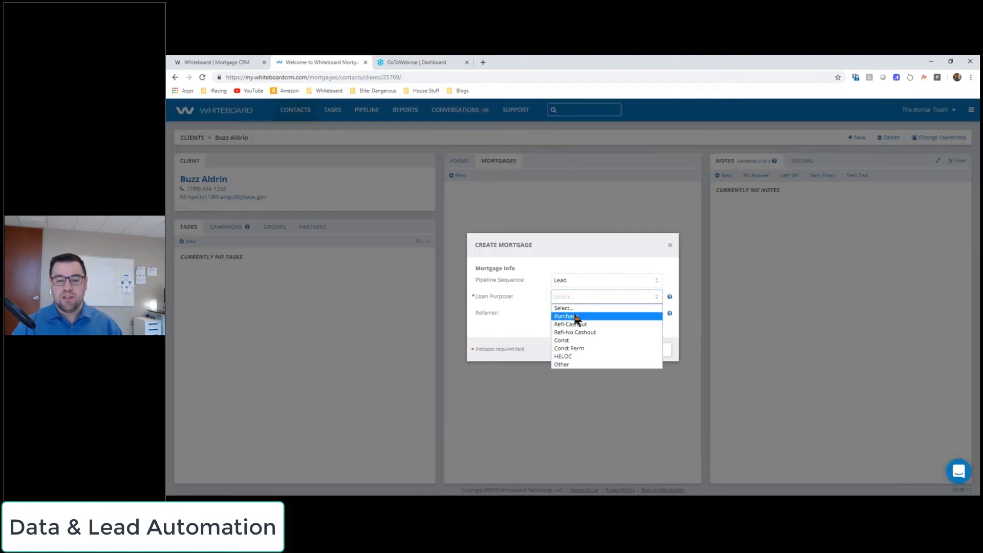
pyautogui.click(575, 316)
pyautogui.click(619, 351)
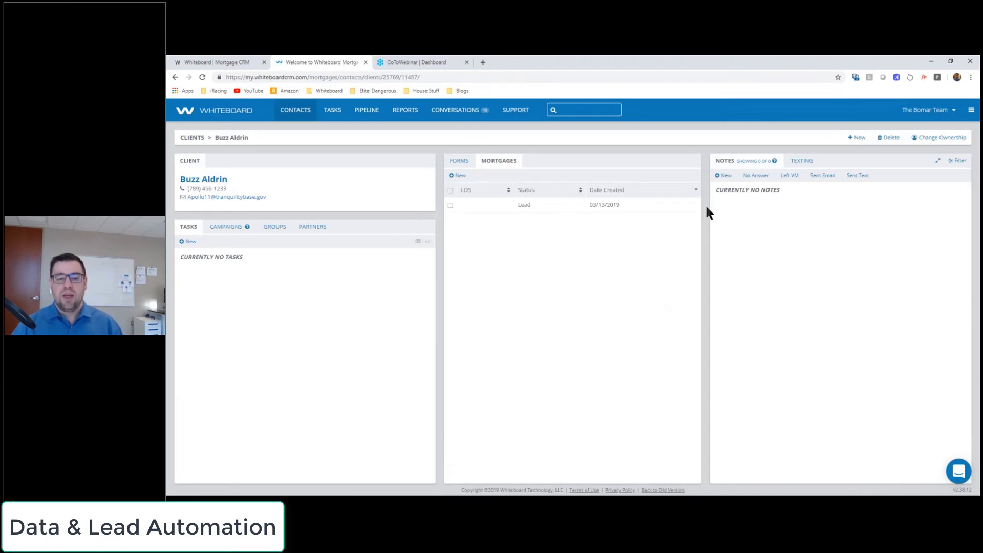
pyautogui.click(526, 210)
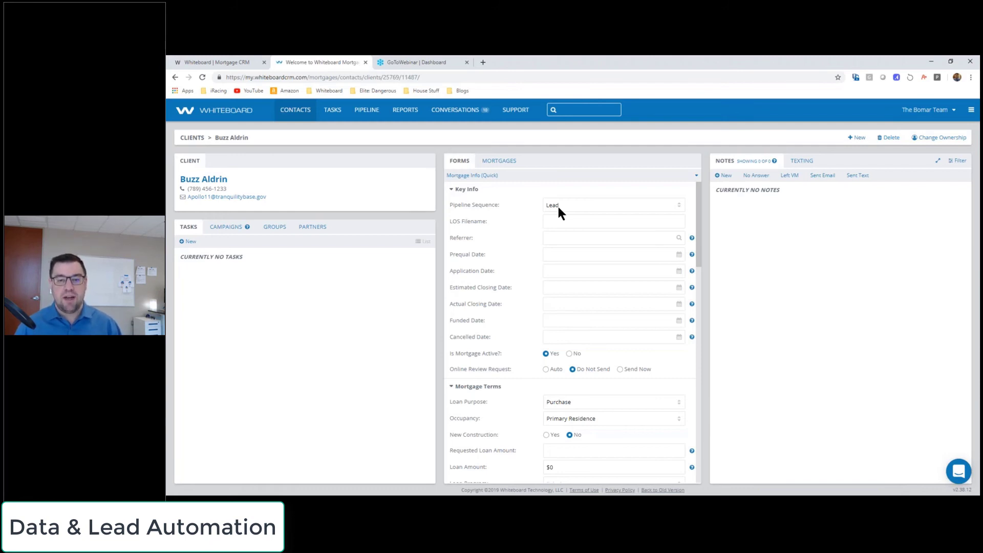
# Step: Return to PowerPoint and present slide 28, 'That's it for today!', from the current slide
pyautogui.click(317, 500)
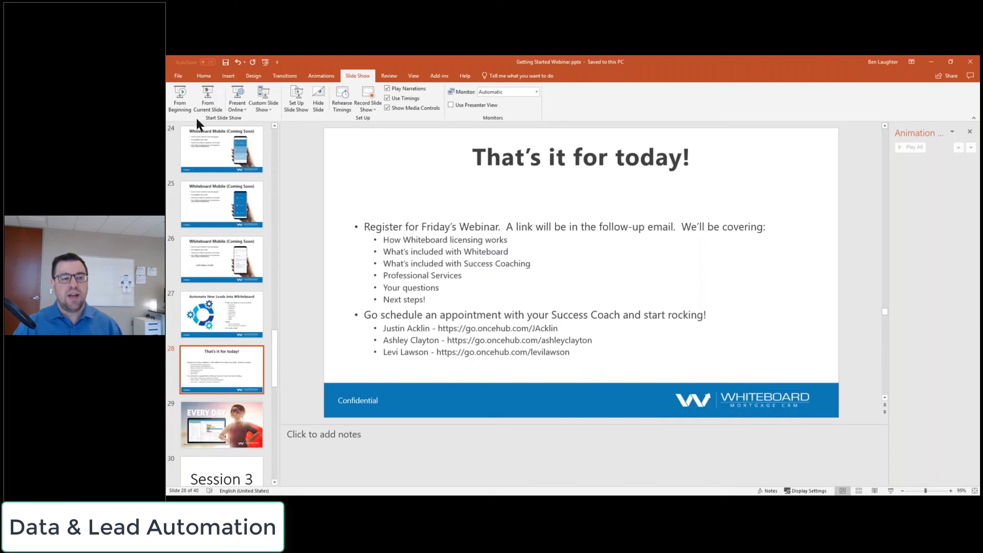
pyautogui.click(210, 101)
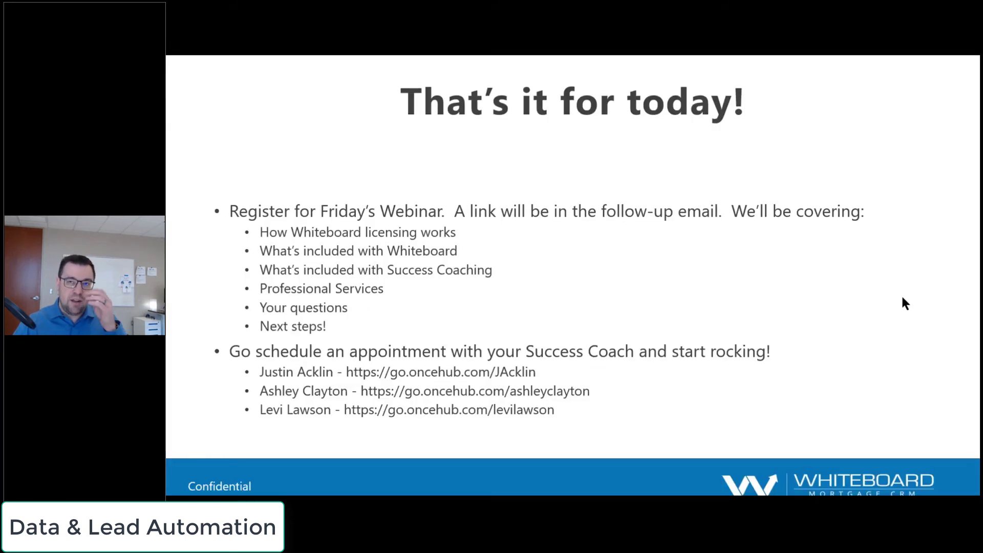